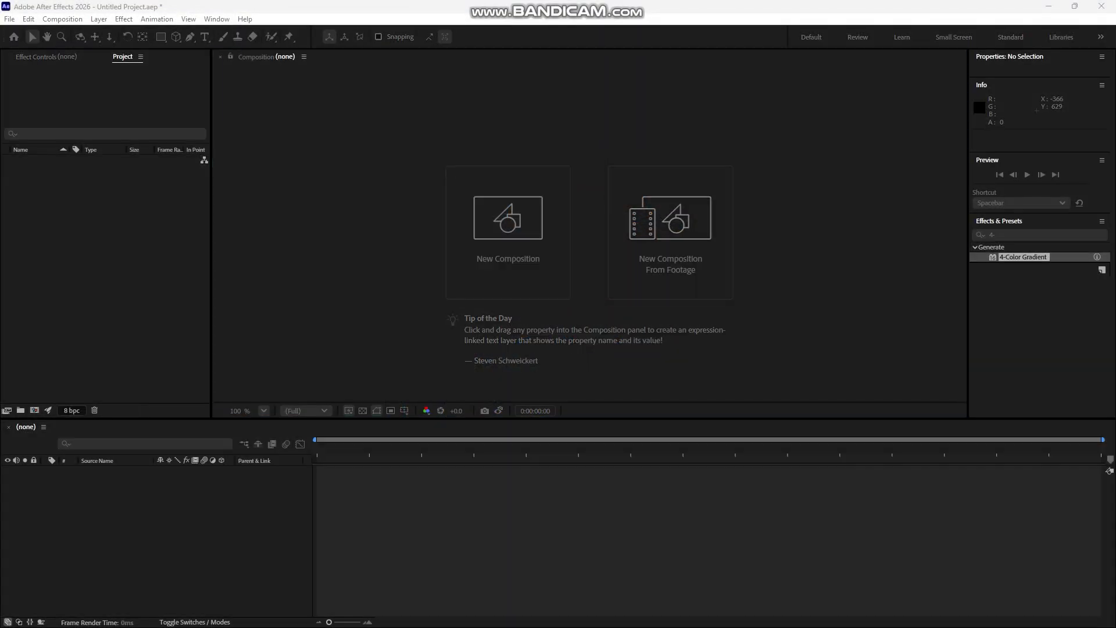
Create a composition named Stars with the Social Media Landscape 1280x720 30 fps preset and a 10-second duration.
left_click_drag(0, 227, 573, 247)
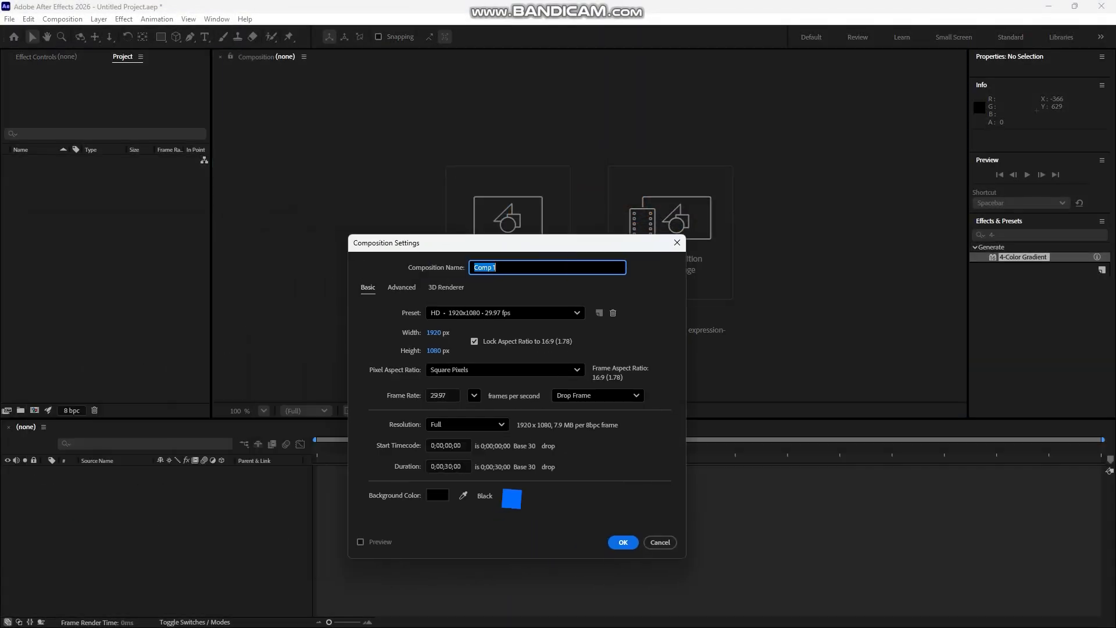
type("Stars")
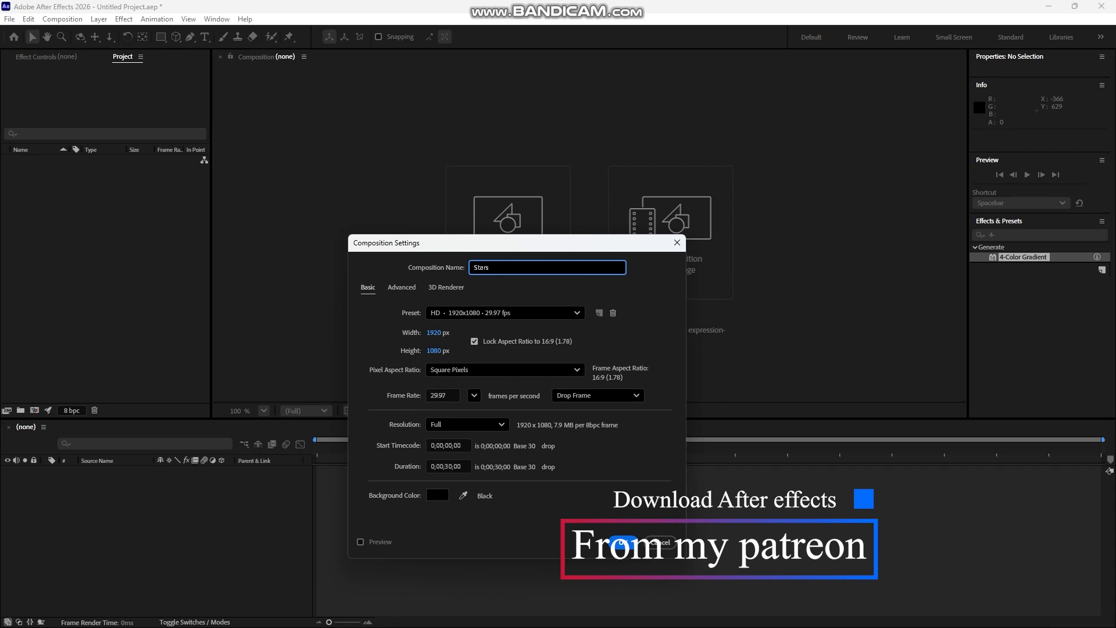
left_click(505, 312)
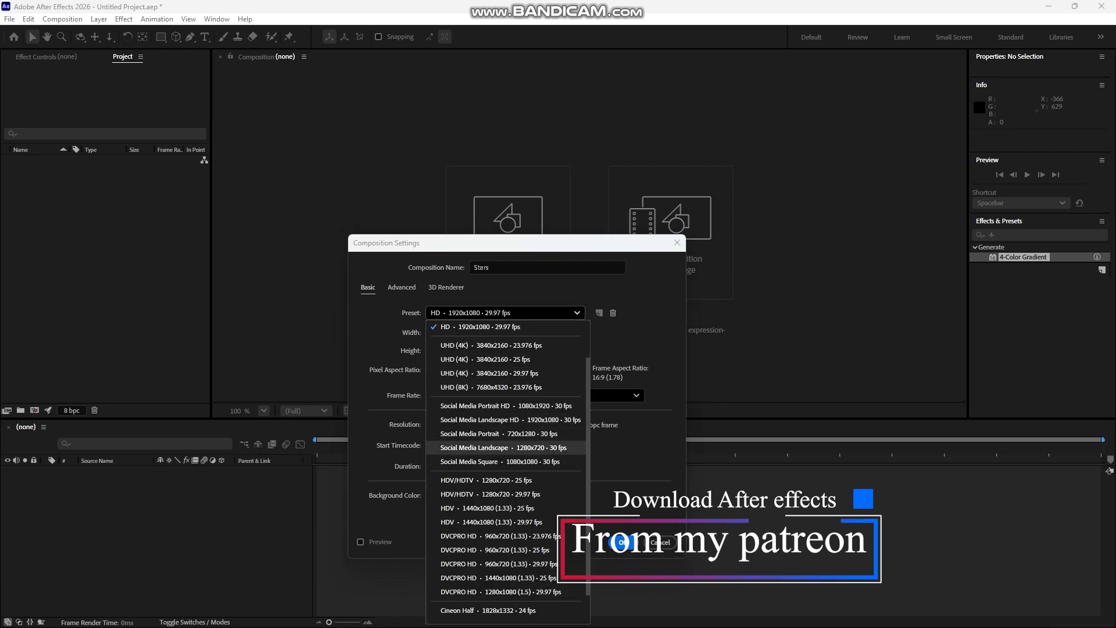
left_click(503, 447)
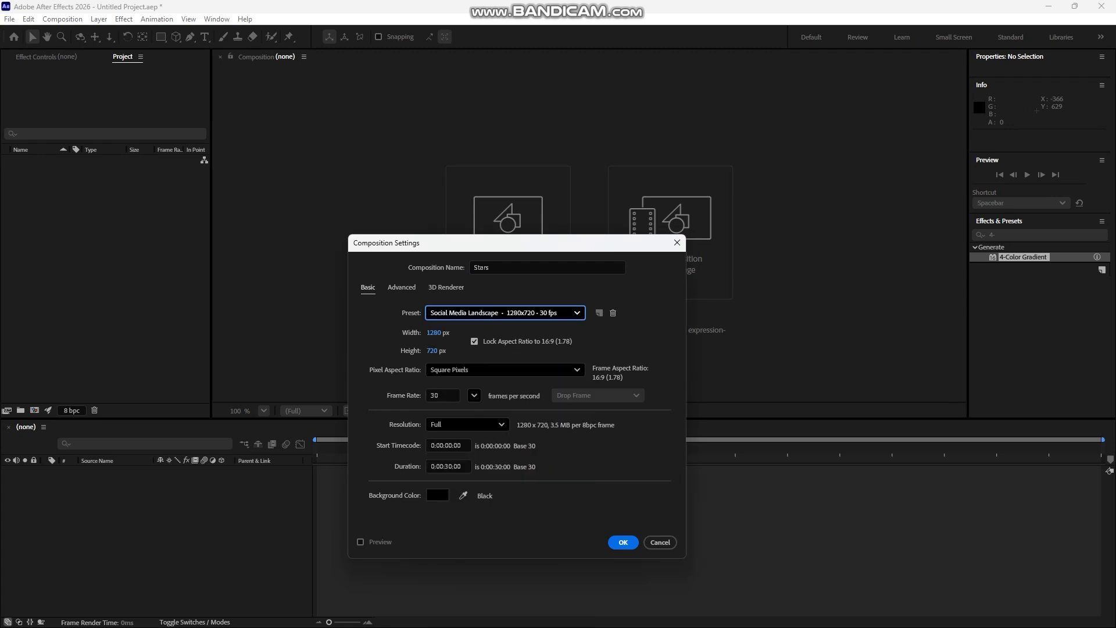
left_click(448, 466)
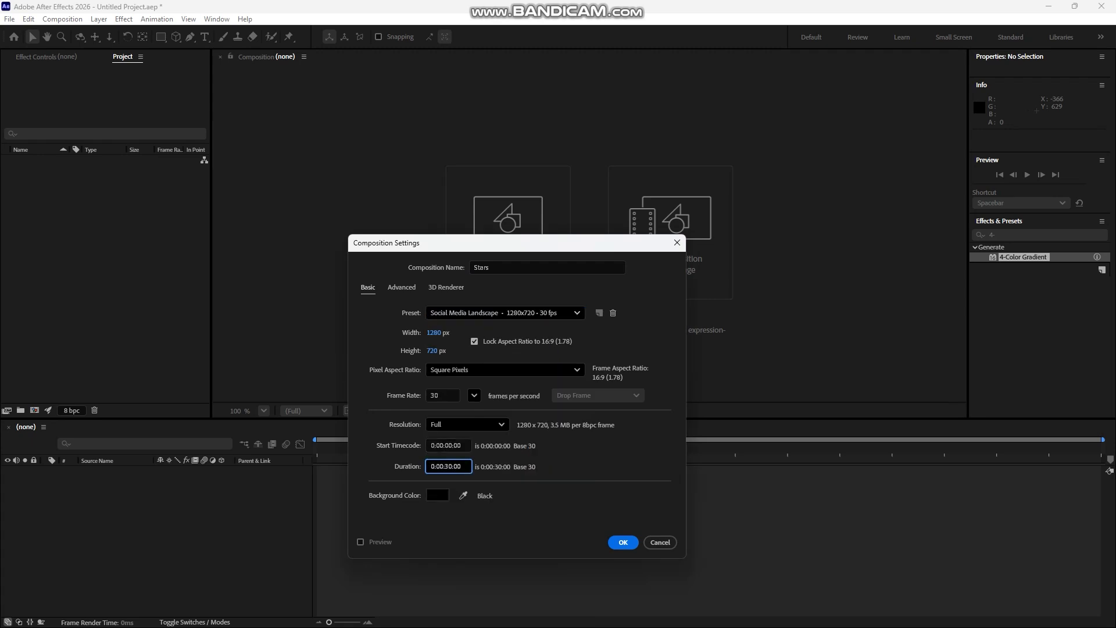
type("10")
left_click(446, 287)
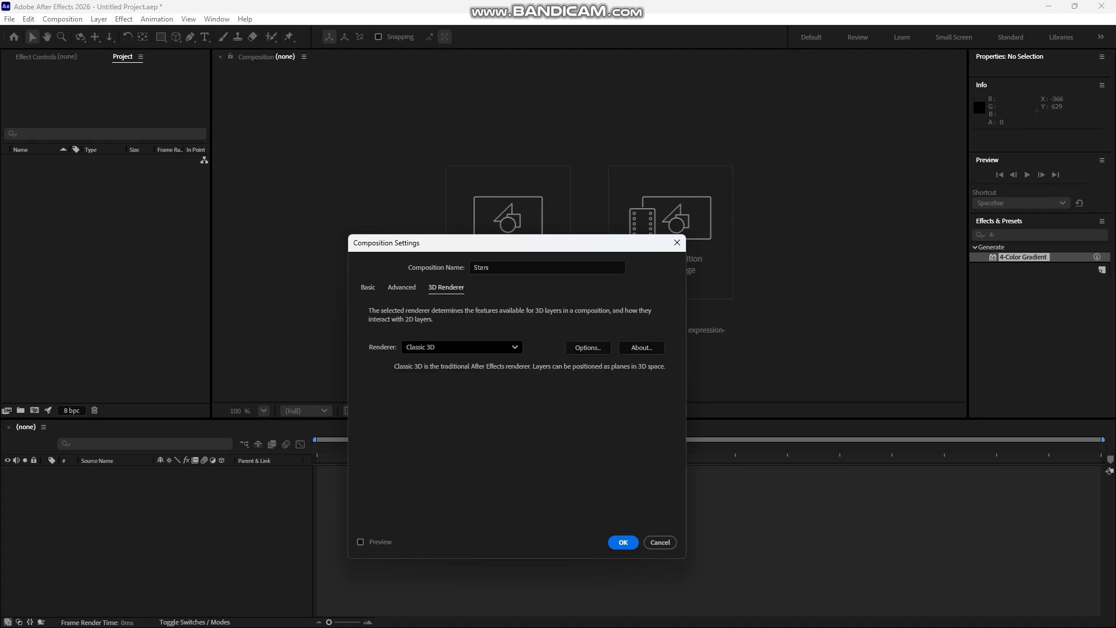
key("Return")
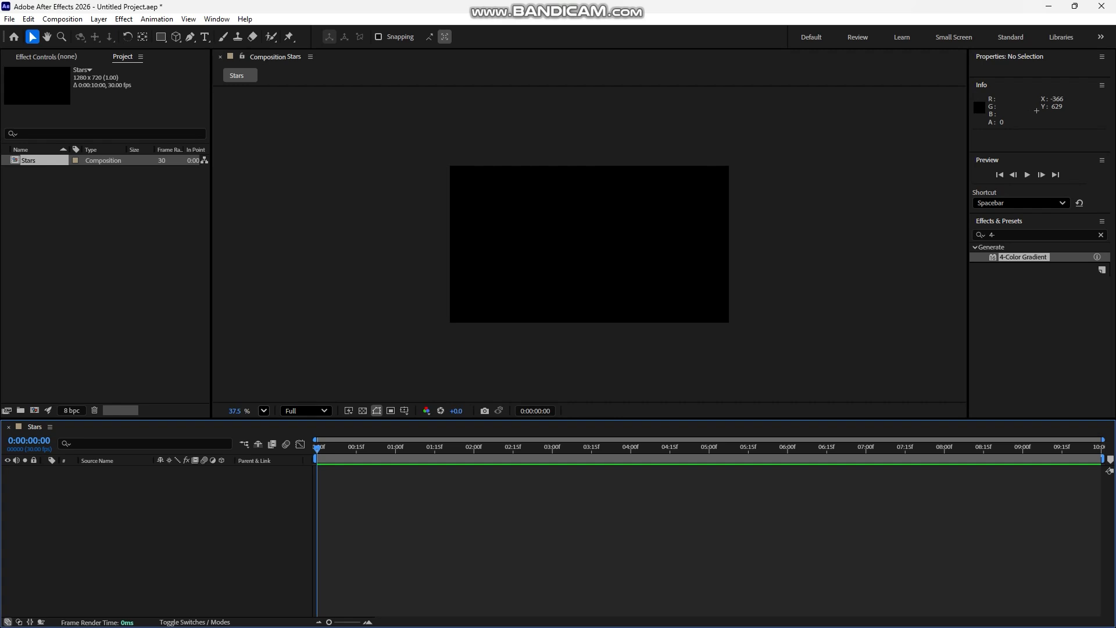
Fit the composition in the viewer, enlarge the viewing area and keep the preview resolution at Full.
left_click(263, 410)
left_click(276, 178)
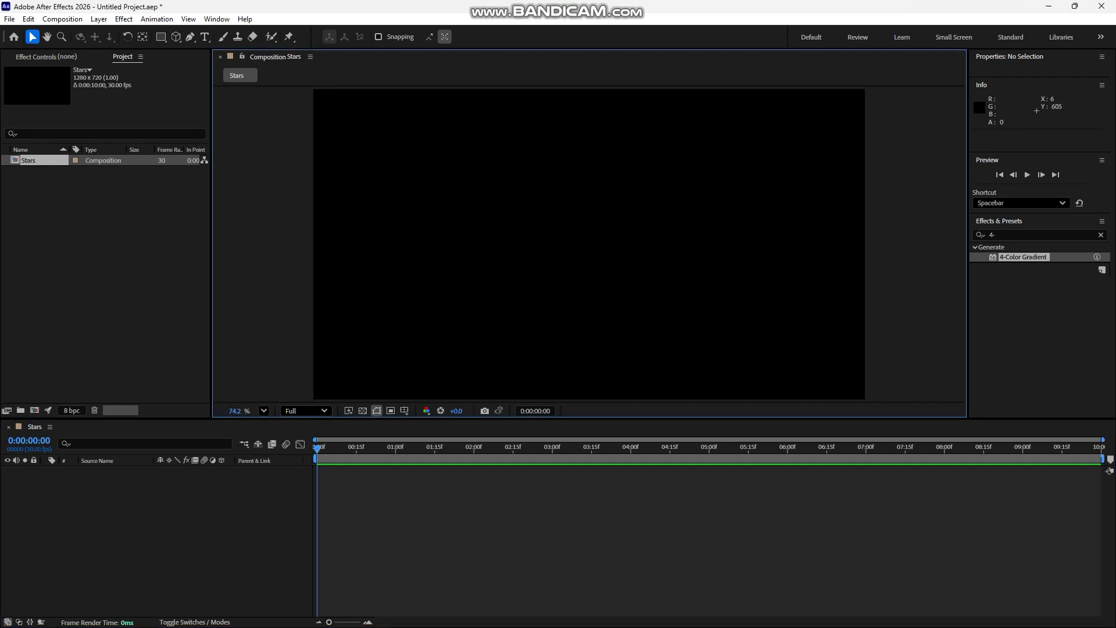
left_click_drag(325, 418, 326, 458)
left_click(306, 451)
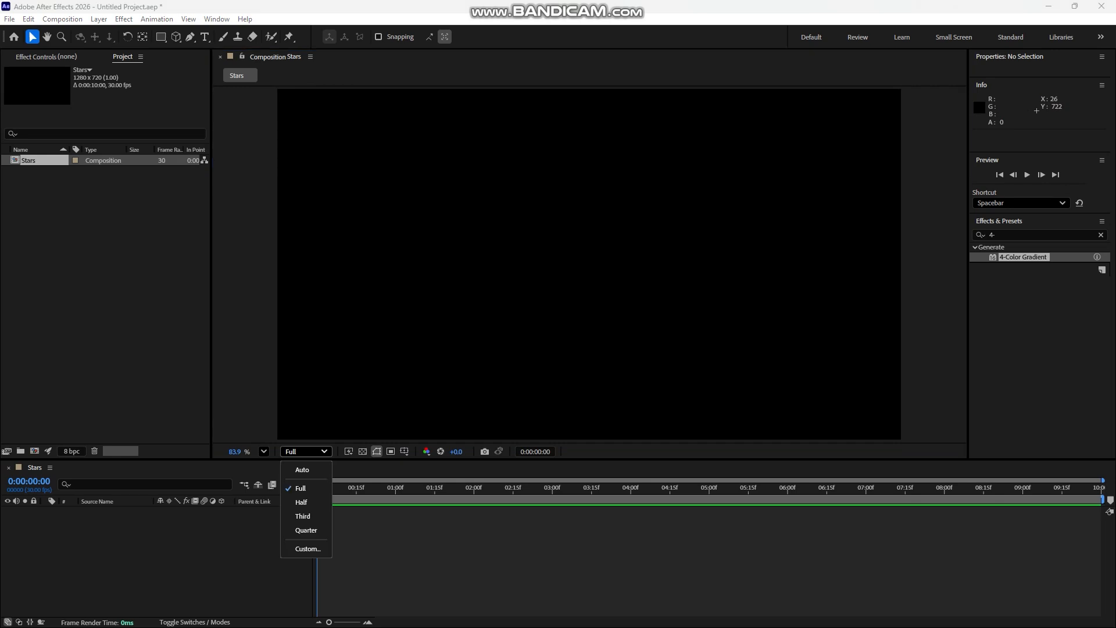
left_click(300, 487)
Add a composition-sized solid layer named Stars to the composition.
left_click(168, 554)
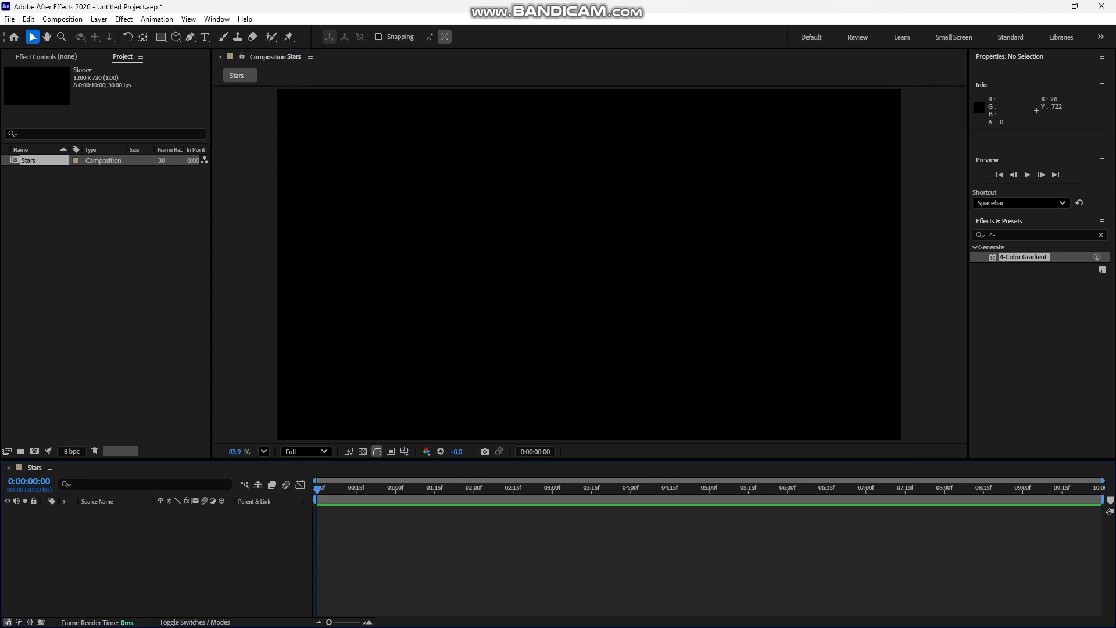
right_click(162, 438)
mouse_move(175, 446)
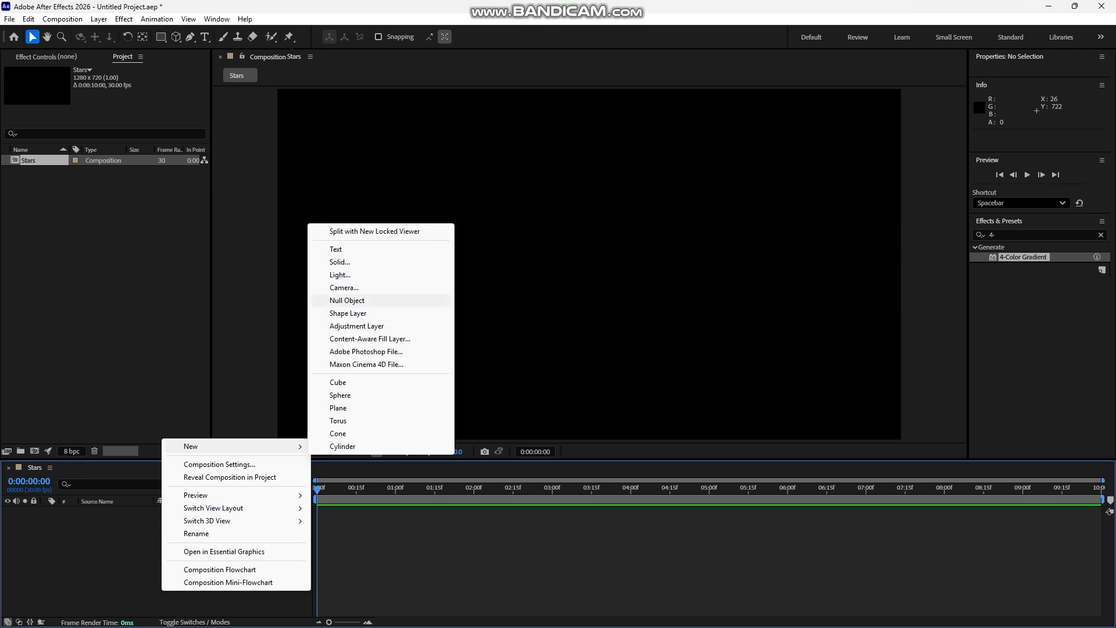
left_click(340, 262)
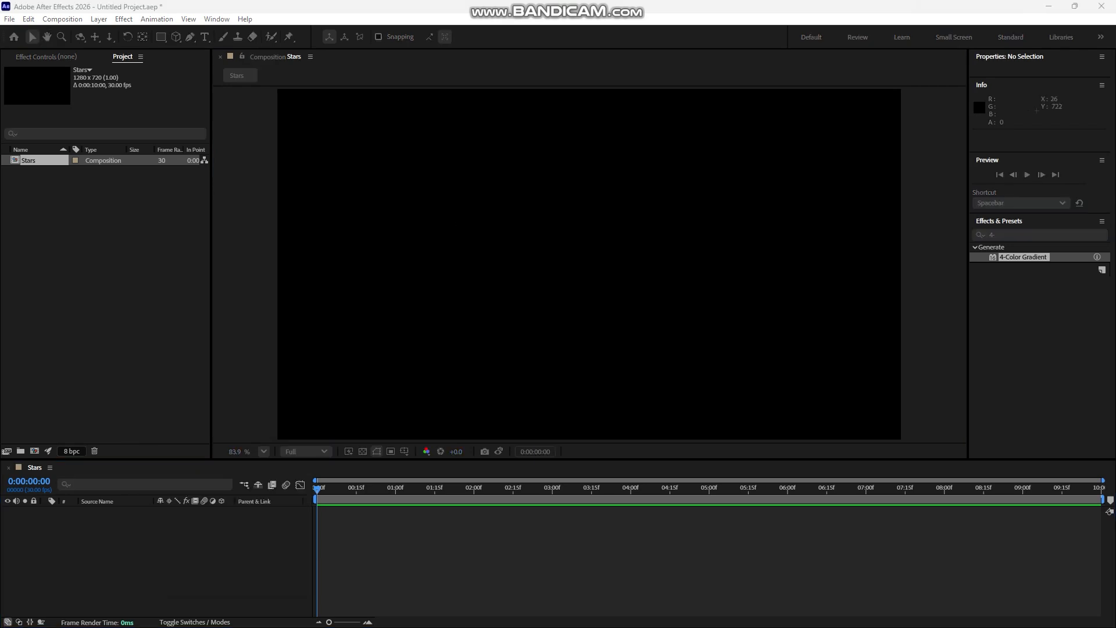
type("Stars")
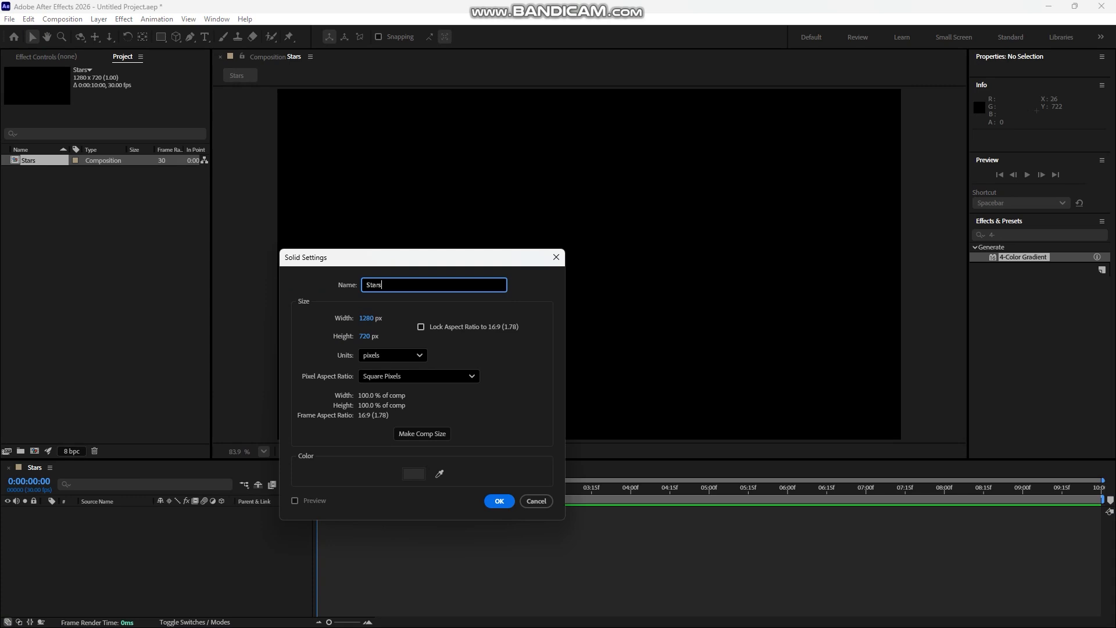
key("Tab")
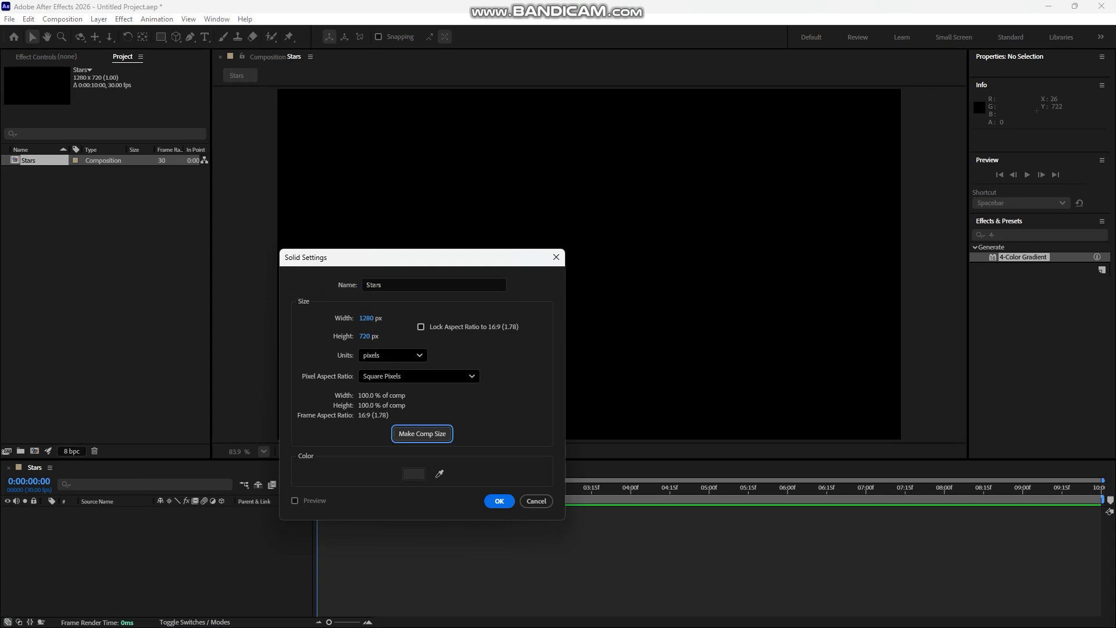
key("Return")
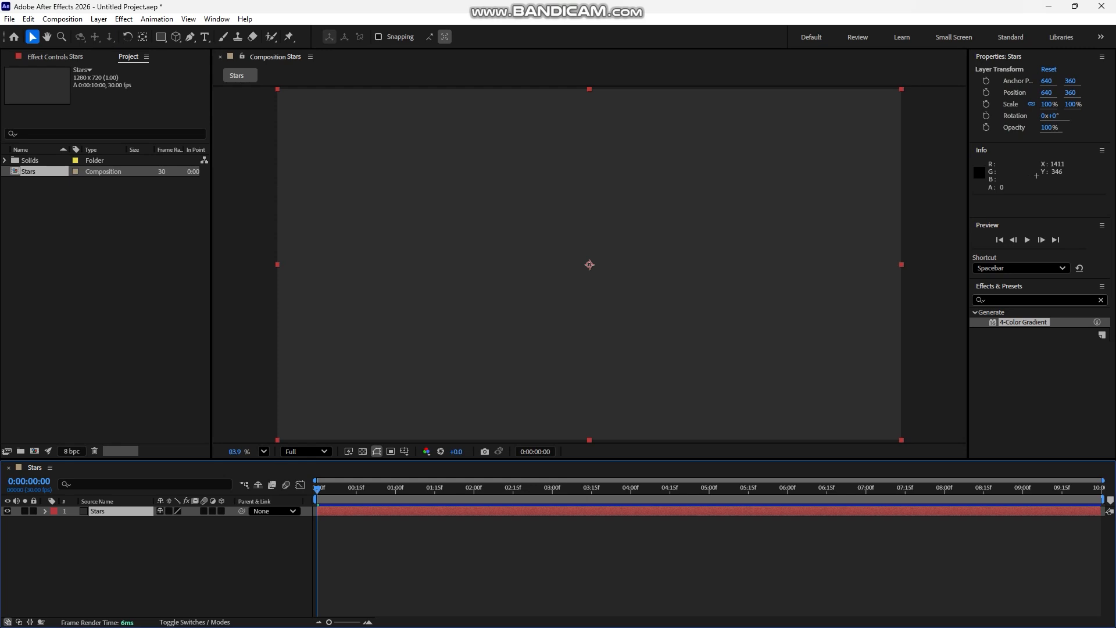
Reset the Effects workspace to its saved layout.
left_click(217, 19)
mouse_move(244, 32)
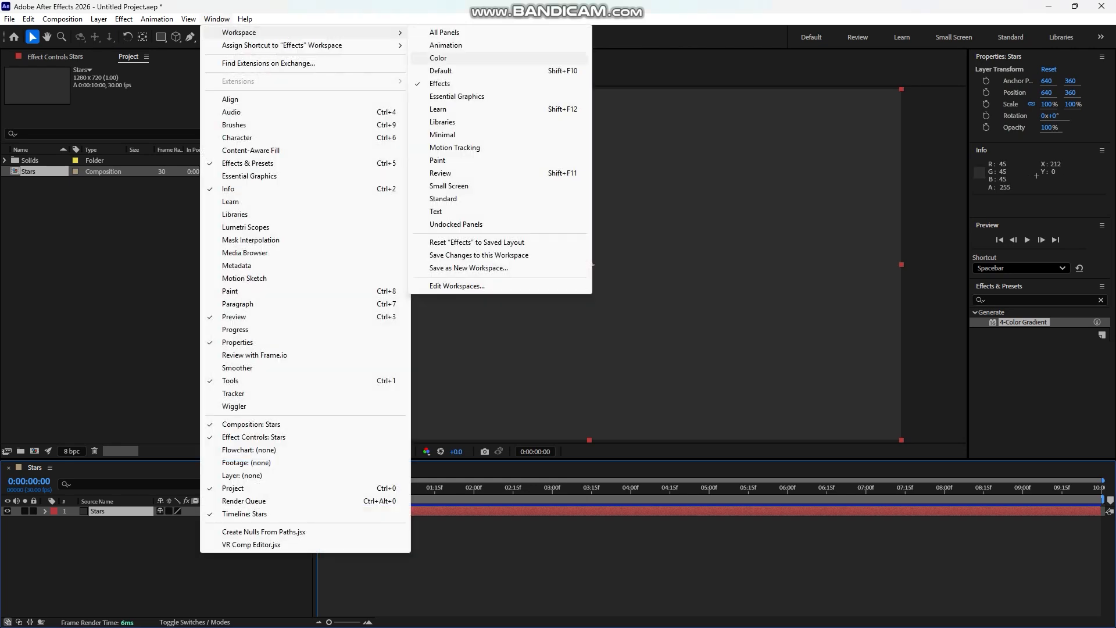
left_click(476, 242)
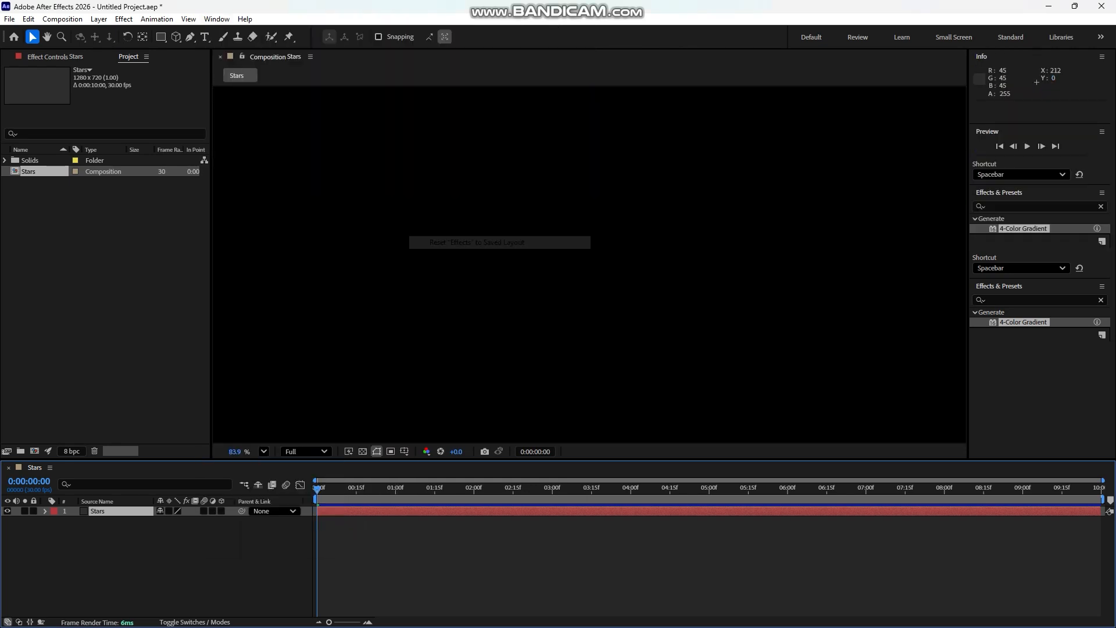
Find the Fractal Noise effect and apply it to the Stars solid.
left_click(988, 299)
left_click_drag(982, 300, 953, 300)
type("fracta")
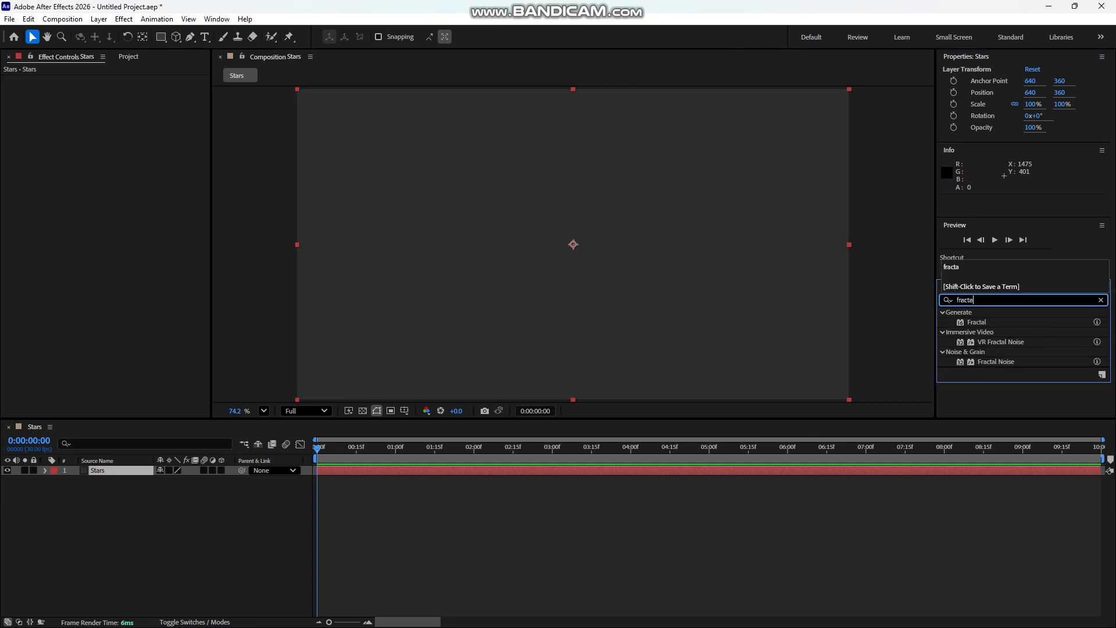
double_click(996, 362)
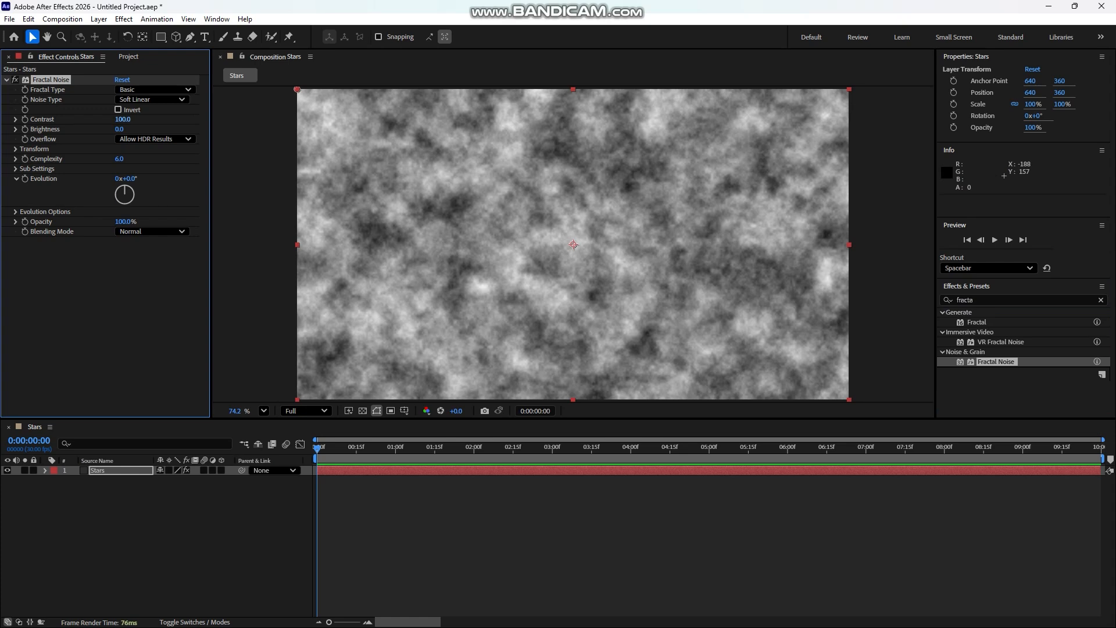
Set the Fractal Noise contrast to about 1036 and its brightness to about -247.
left_click_drag(122, 119, 248, 119)
left_click_drag(120, 129, 15, 129)
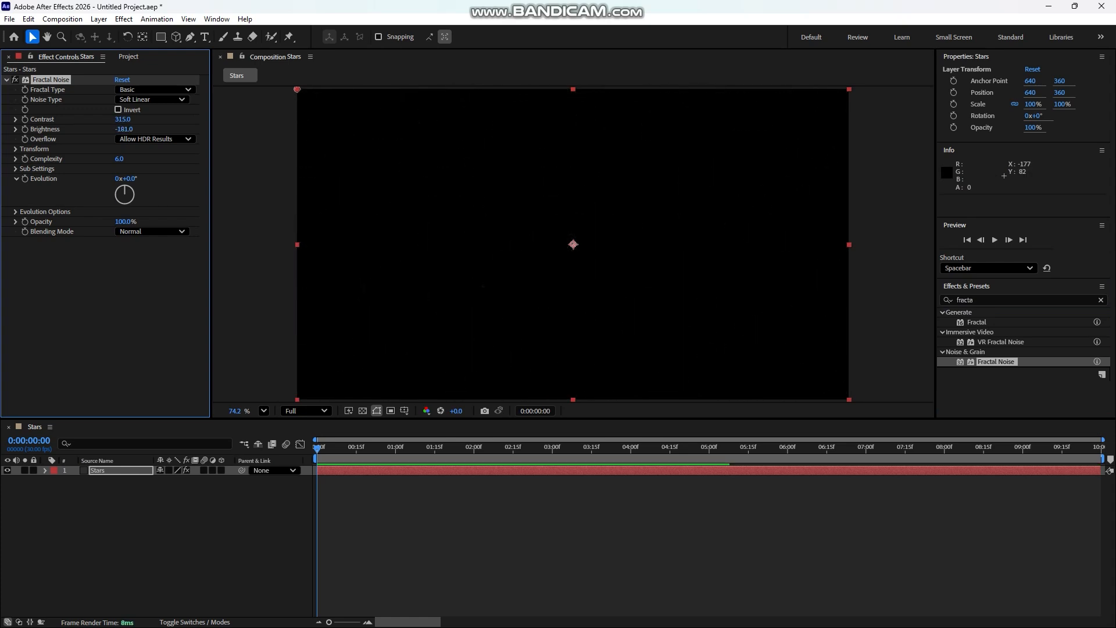
left_click_drag(122, 119, 542, 125)
left_click_drag(124, 129, 86, 129)
Reduce the Fractal Noise scale to 1 and adjust its contrast to about 1294 and brightness to about -576.
left_click(16, 149)
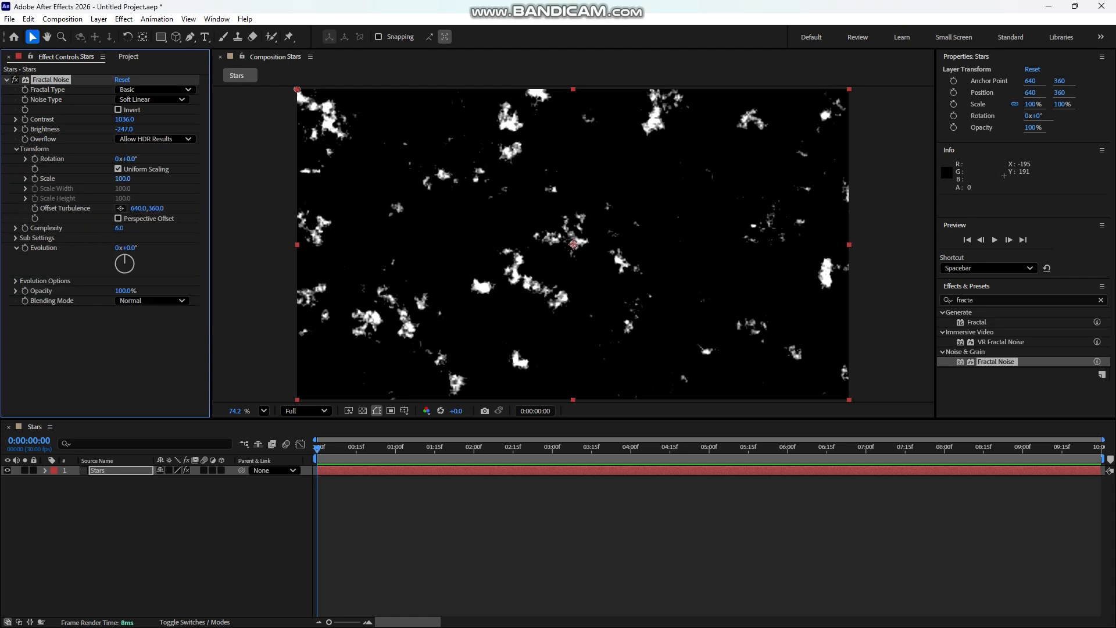
left_click(25, 179)
left_click_drag(121, 178, 64, 178)
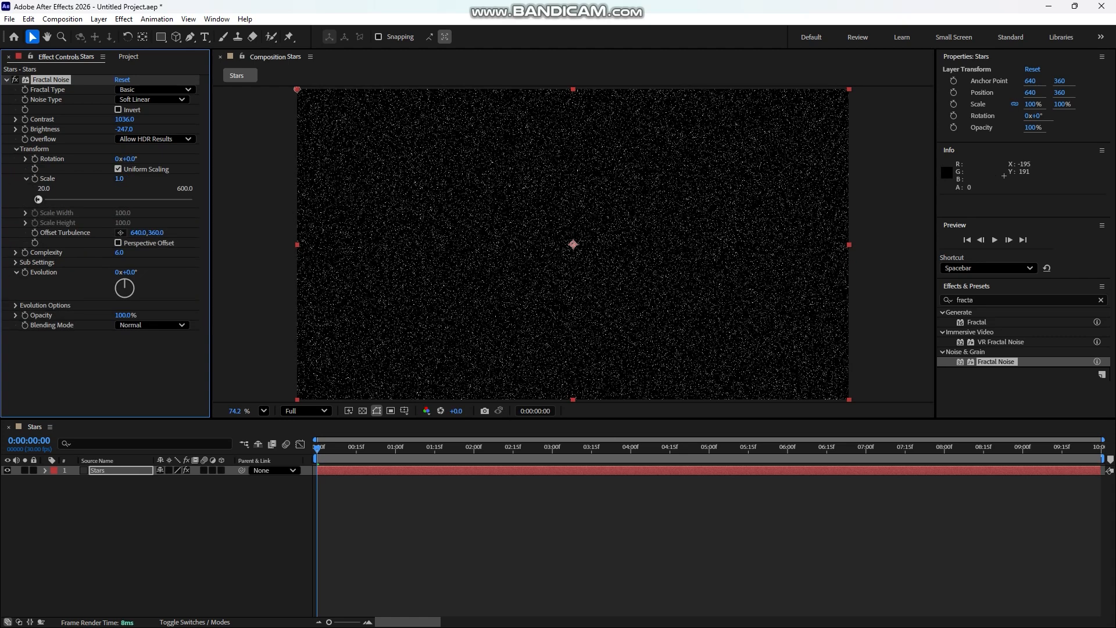
left_click_drag(124, 119, 275, 119)
left_click_drag(124, 129, 1, 129)
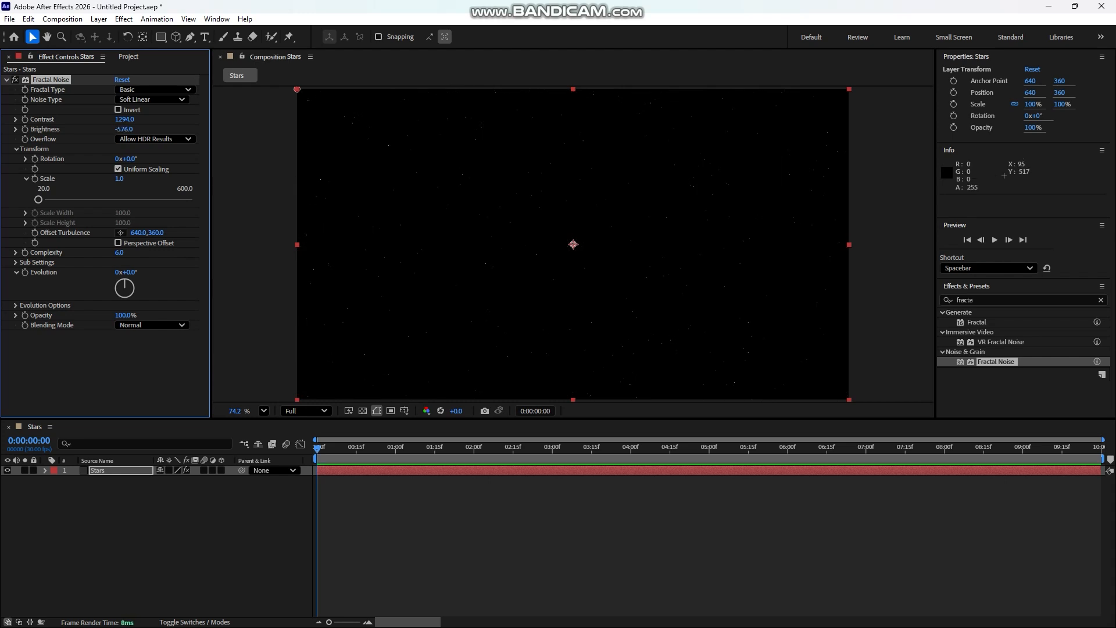
Set the Stars layer's blending mode to Add.
left_click(111, 470)
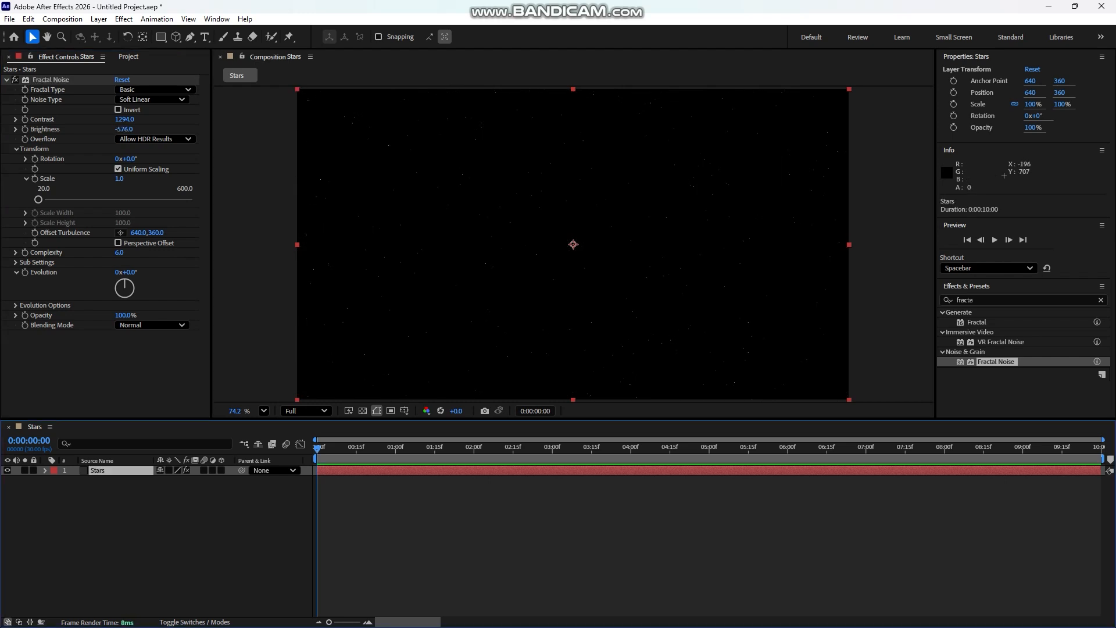
key("F4")
left_click(171, 470)
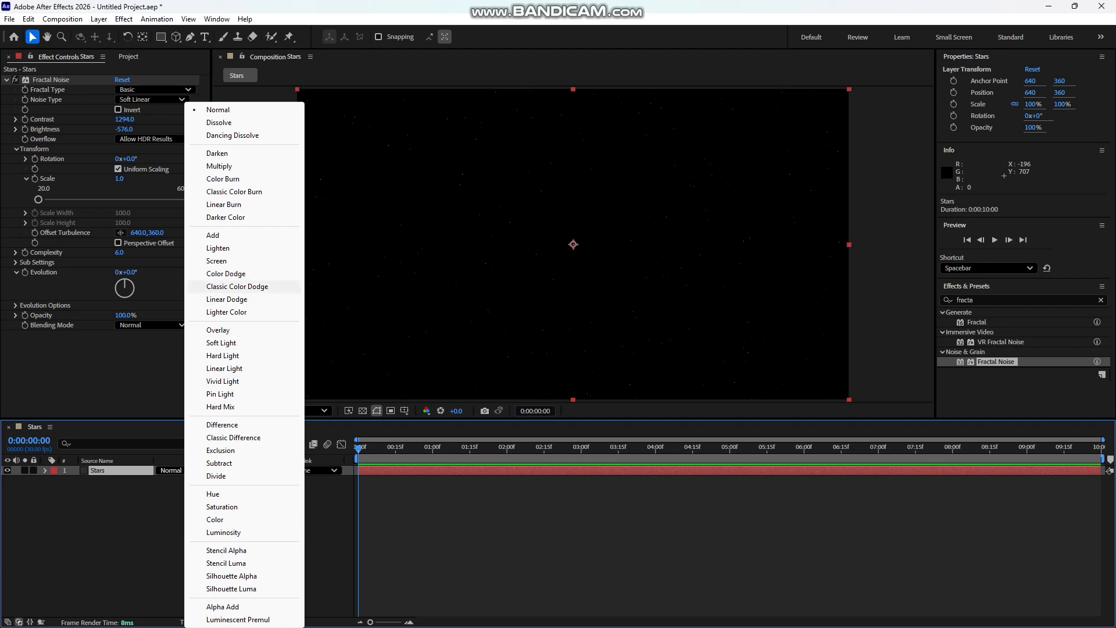
left_click(213, 235)
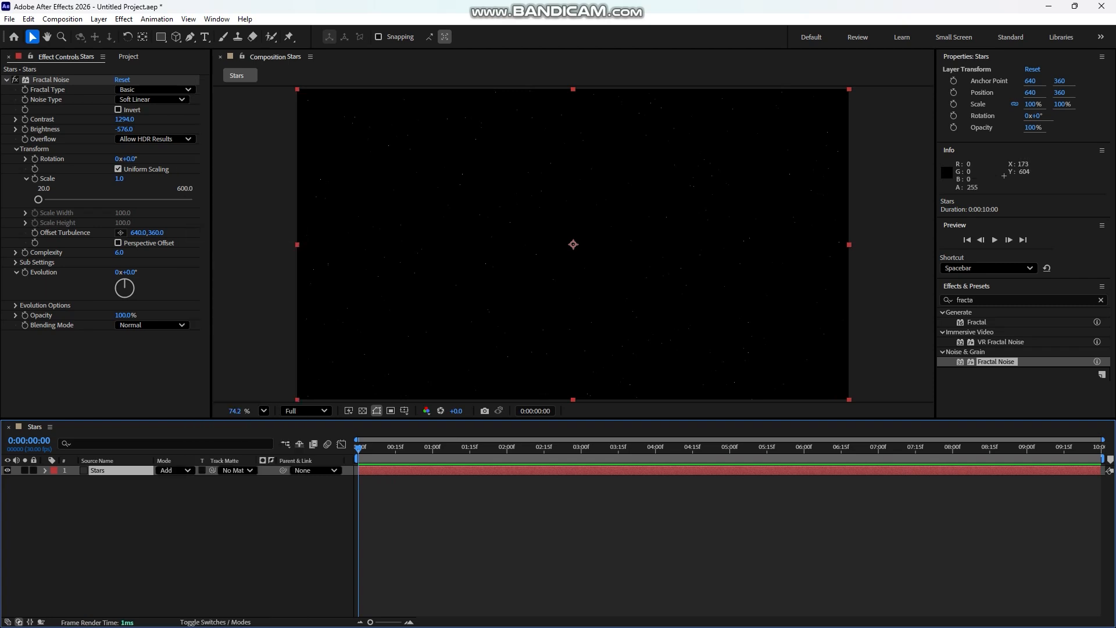
Scale the Stars layer up to about 296% and make it a 3D layer.
key("s")
left_click_drag(175, 481, 289, 481)
key("F4")
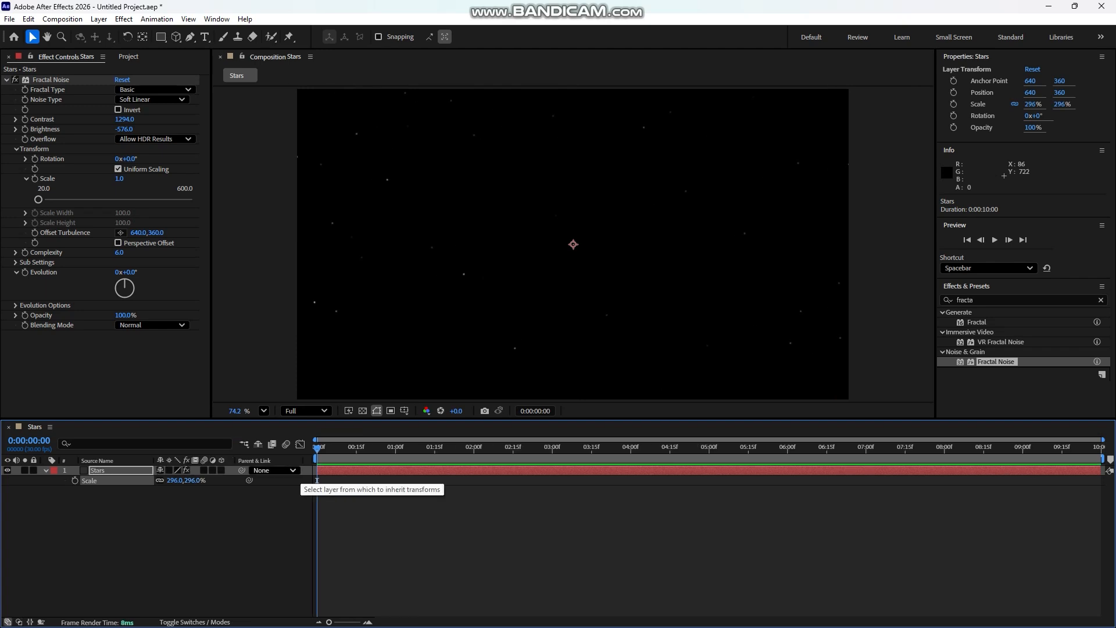
left_click(220, 470)
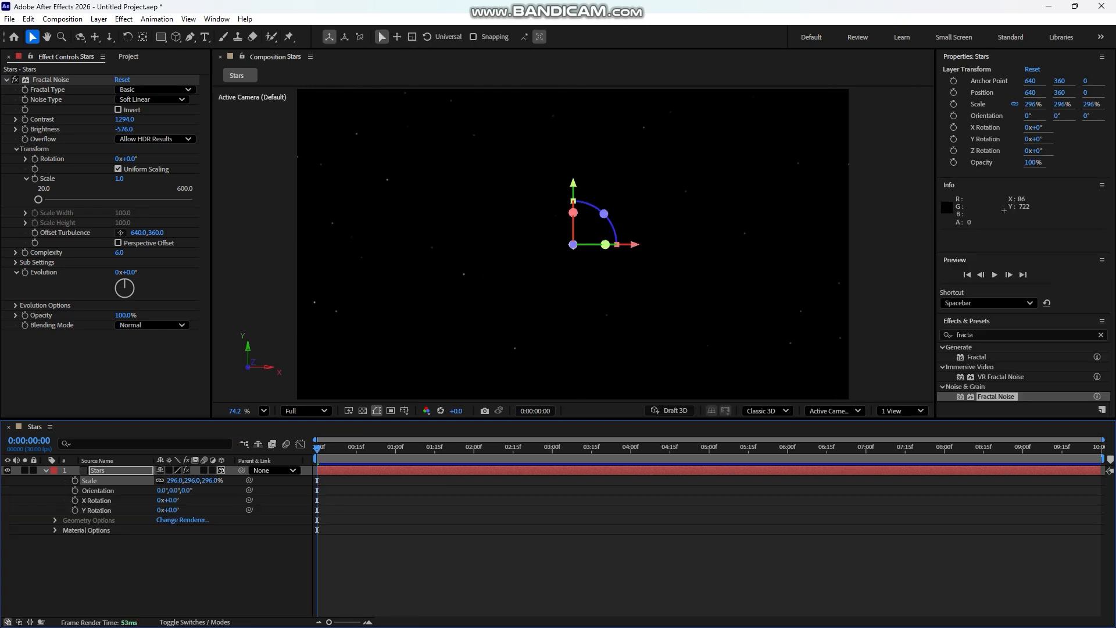
Raise the Fractal Noise contrast to about 1494 and the brightness to about -559.
left_click_drag(119, 178, 128, 178)
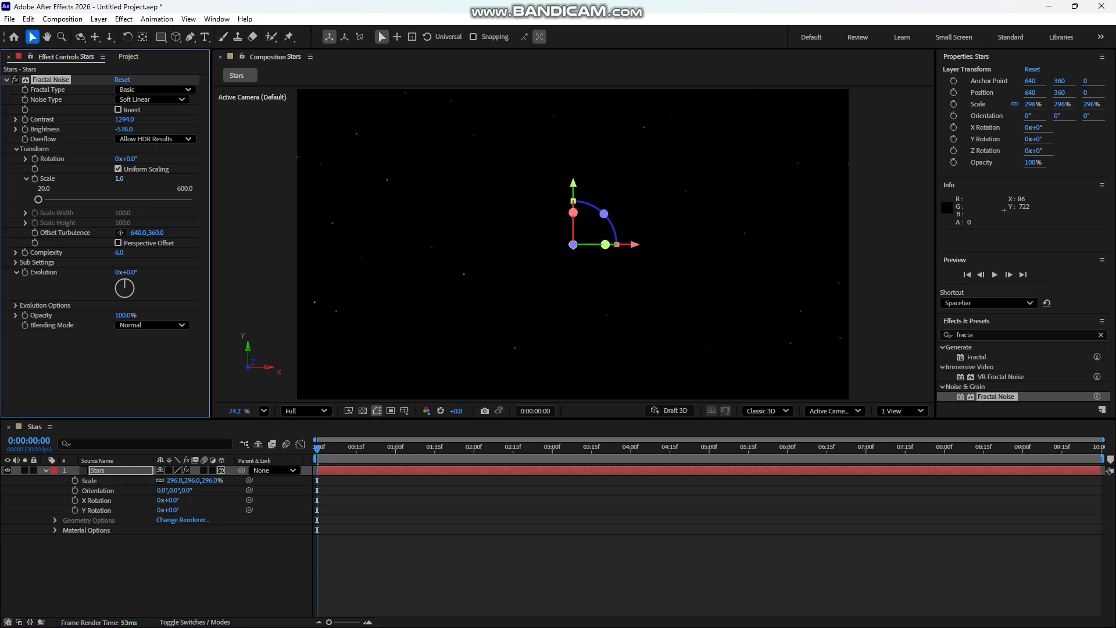
mouse_move(125, 119)
left_mouse_down()
mouse_move(191, 119)
mouse_move(134, 120)
mouse_move(130, 129)
left_mouse_up()
scroll(580, 291, "down", 3)
scroll(580, 290, "up", 3)
Duplicate the Stars layer and push the copy back in depth to a Z position of about 851.6.
left_click(119, 470)
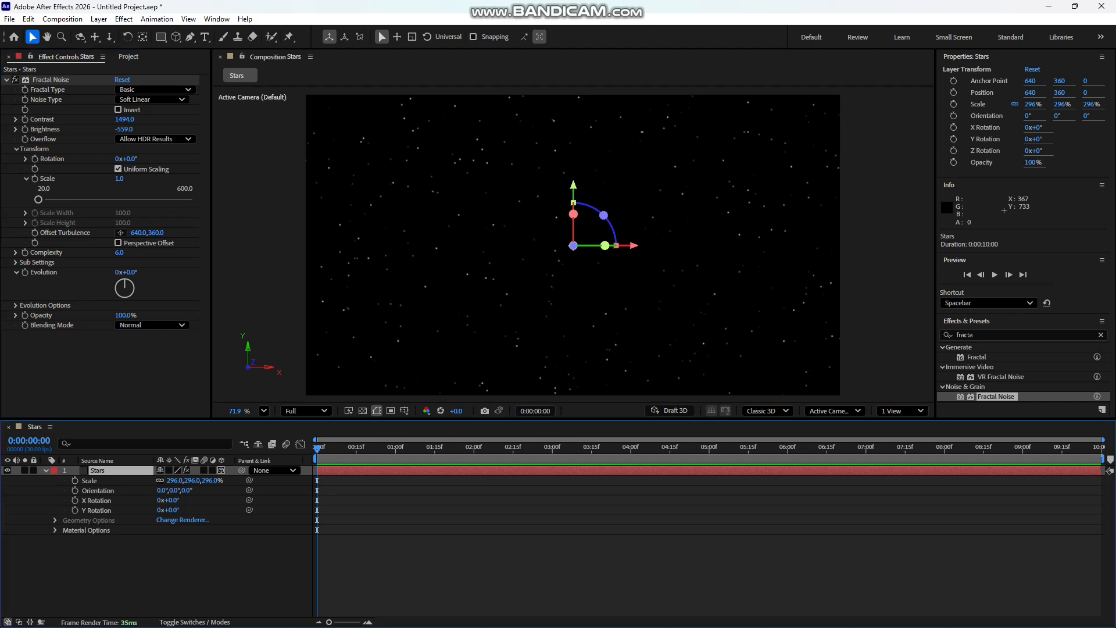
key("ctrl+d")
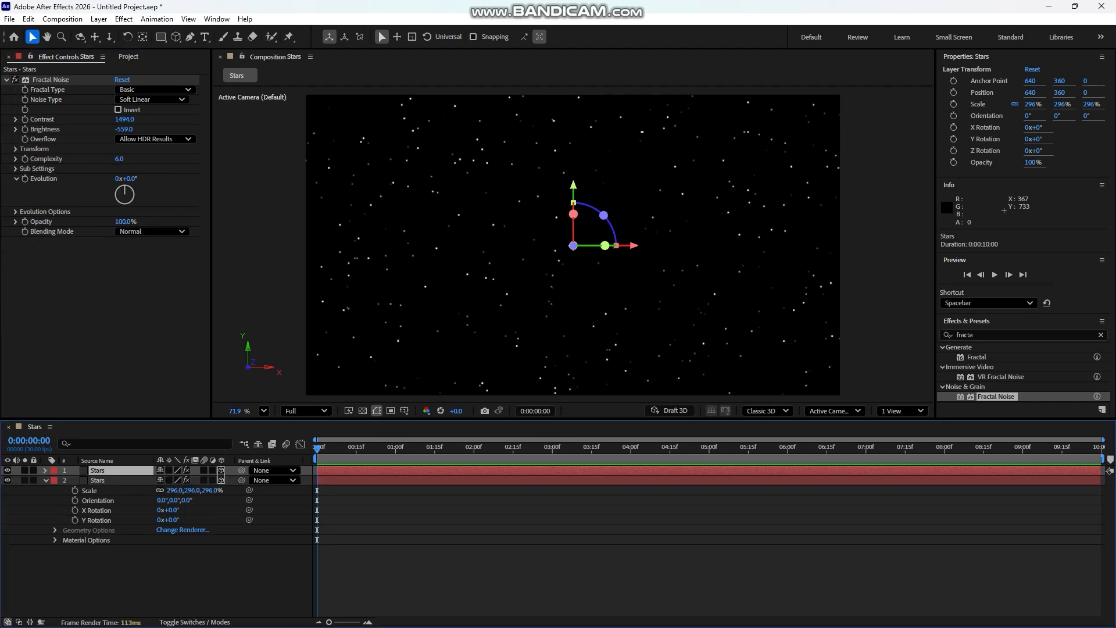
left_click_drag(573, 245, 826, 189)
left_click_drag(119, 158, 121, 159)
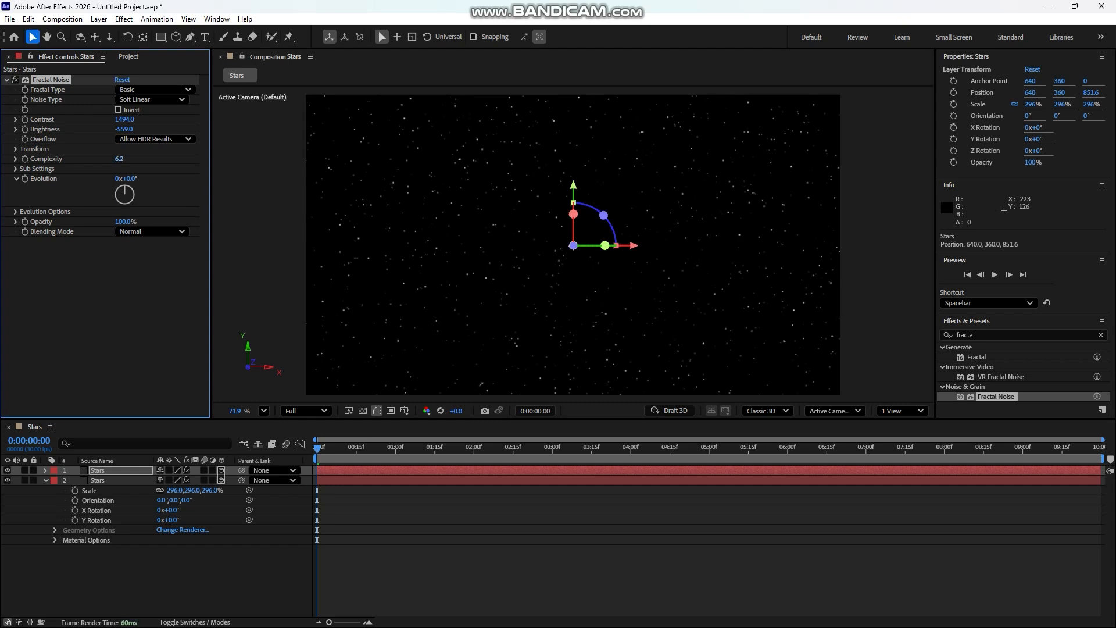
key("ctrl+z")
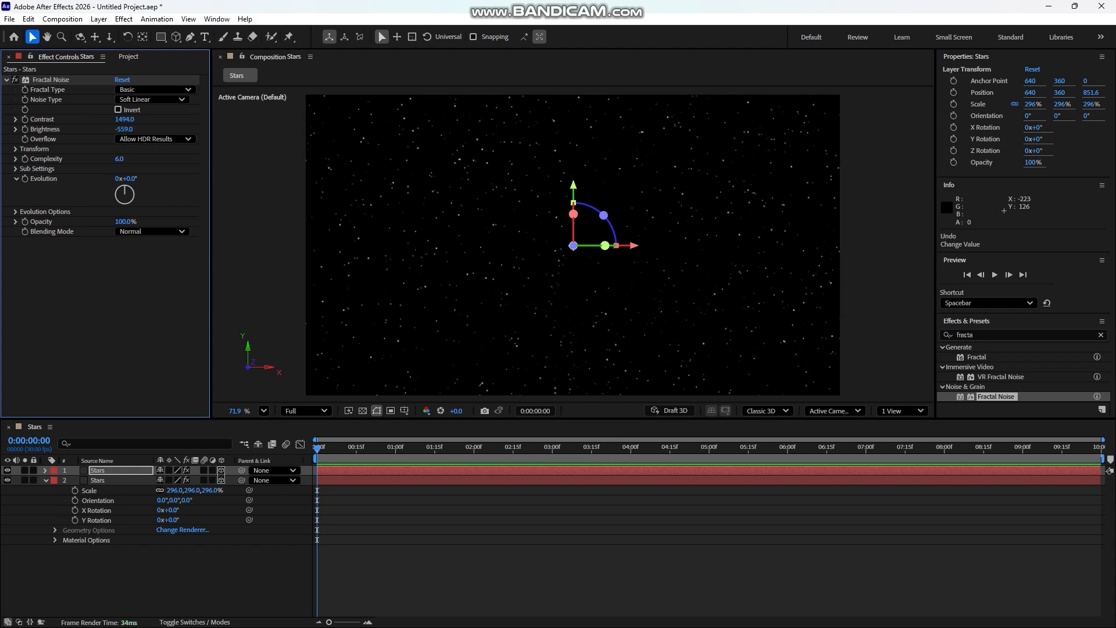
Adjust the upper Stars layer's Fractal Noise to contrast 1541, brightness -628, complexity 5.9 and an evolution of 43°.
key("F4")
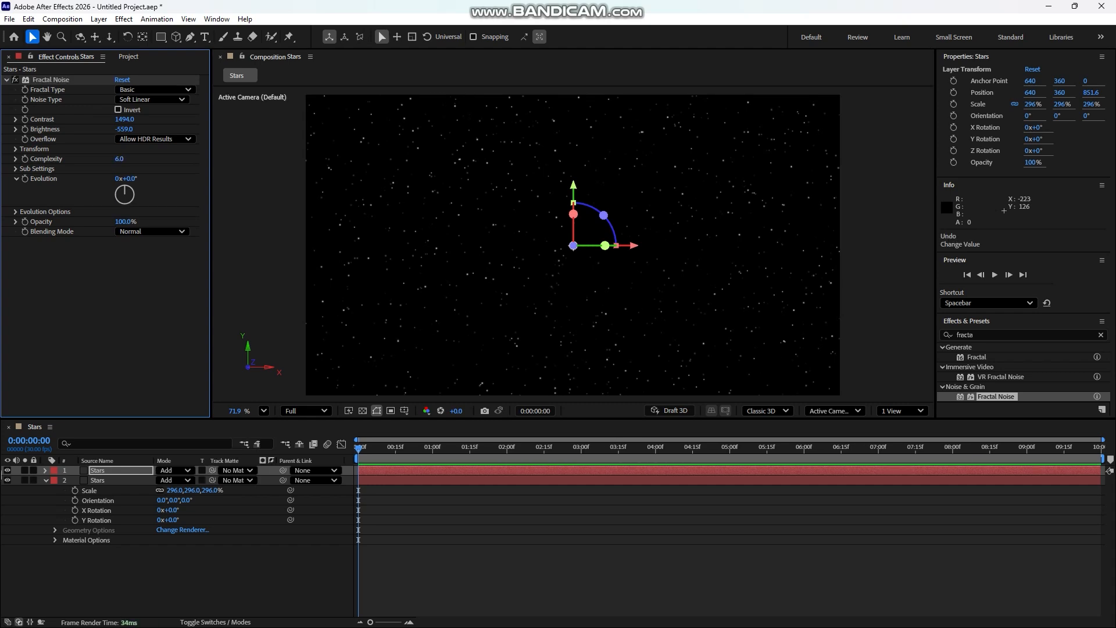
left_click(103, 470)
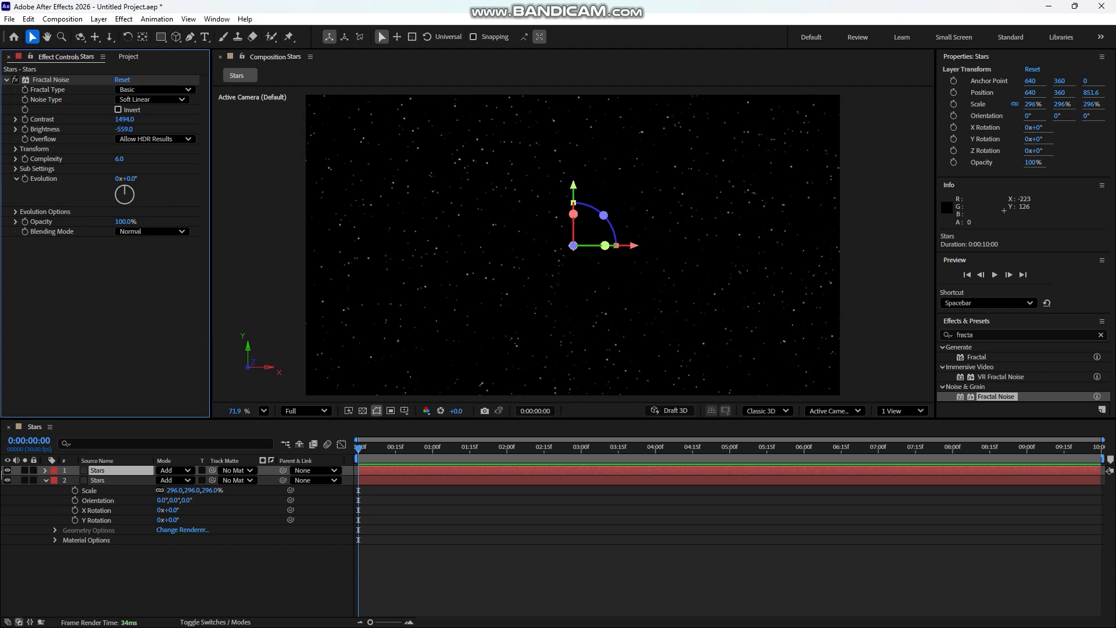
left_click_drag(119, 158, 118, 158)
mouse_move(125, 119)
left_mouse_down()
mouse_move(175, 119)
mouse_move(110, 129)
mouse_move(130, 129)
left_mouse_up()
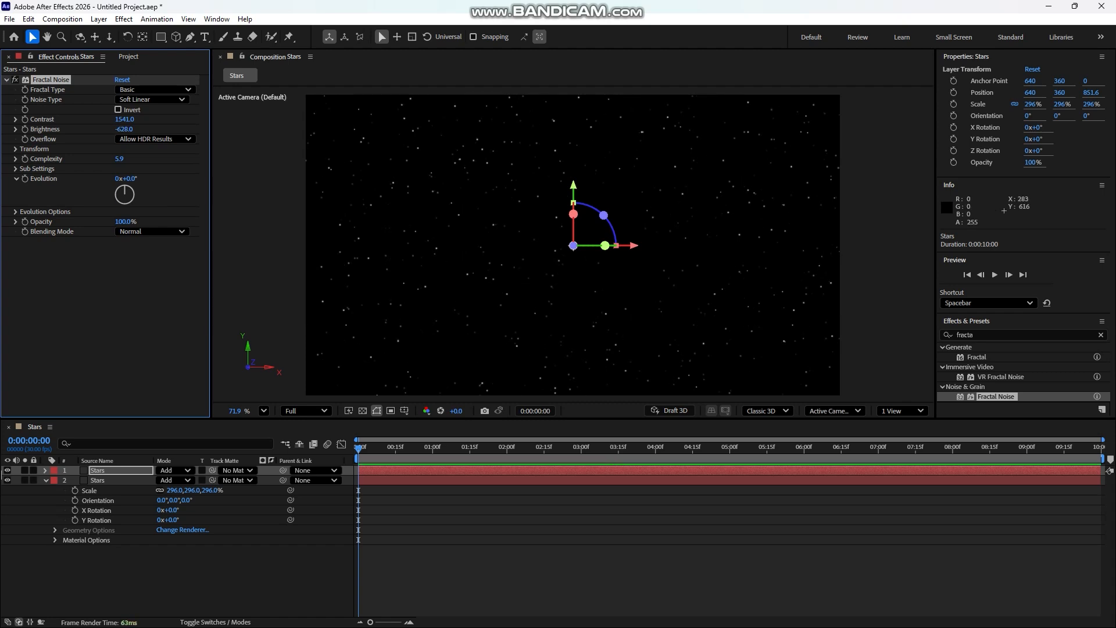
left_click_drag(129, 178, 149, 179)
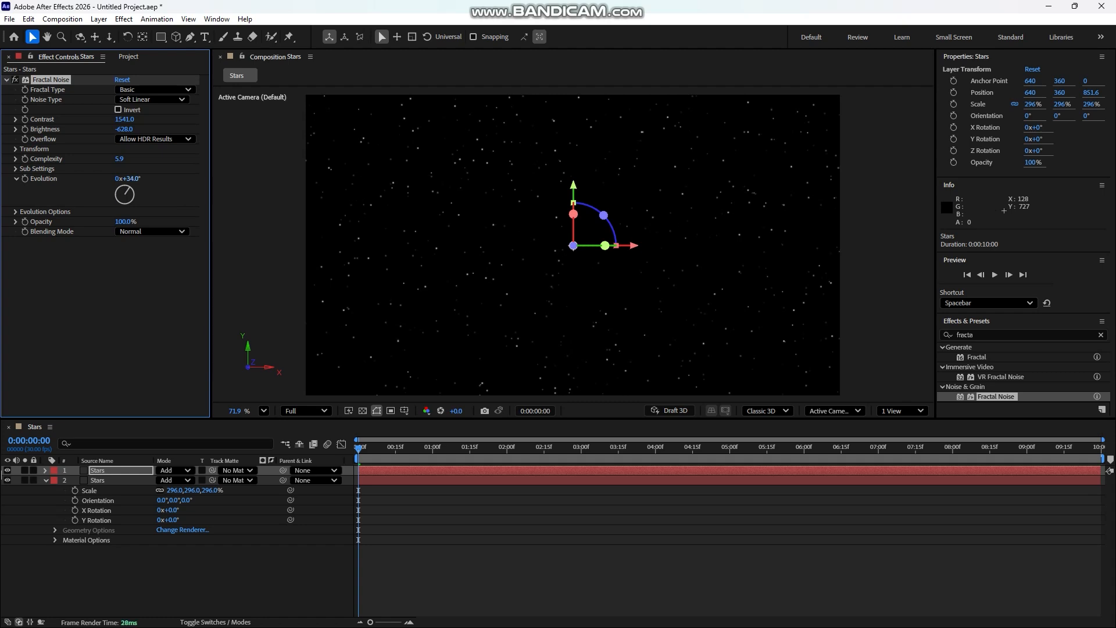
Create a 1280 × 720 px solid named Lights and apply the Fractal Noise effect to it.
left_click(194, 572)
right_click(194, 572)
mouse_move(222, 428)
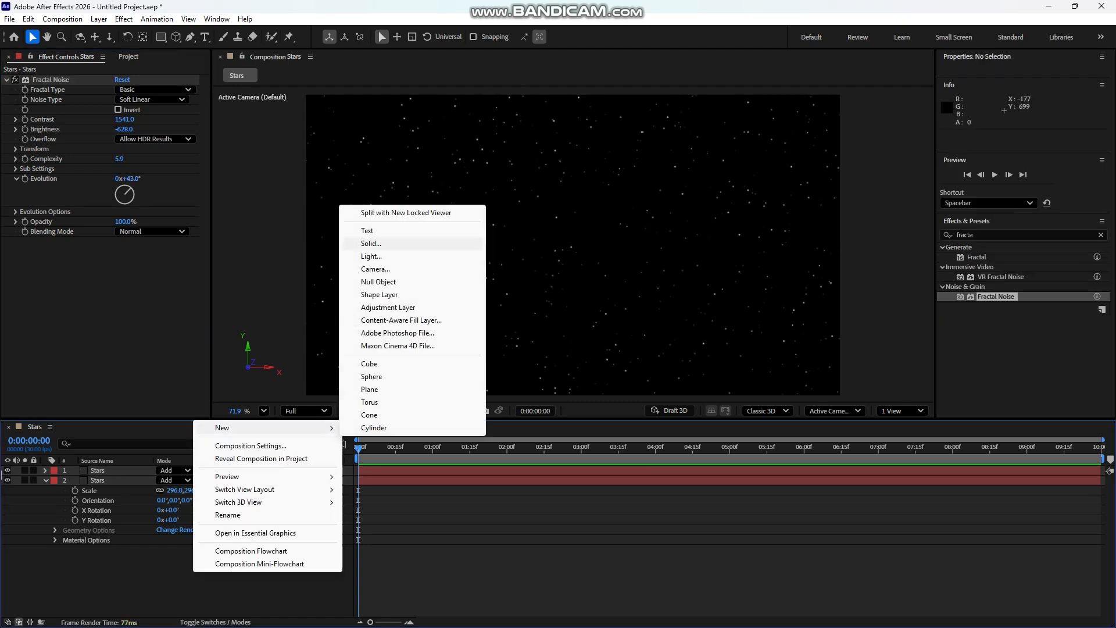
left_click(372, 243)
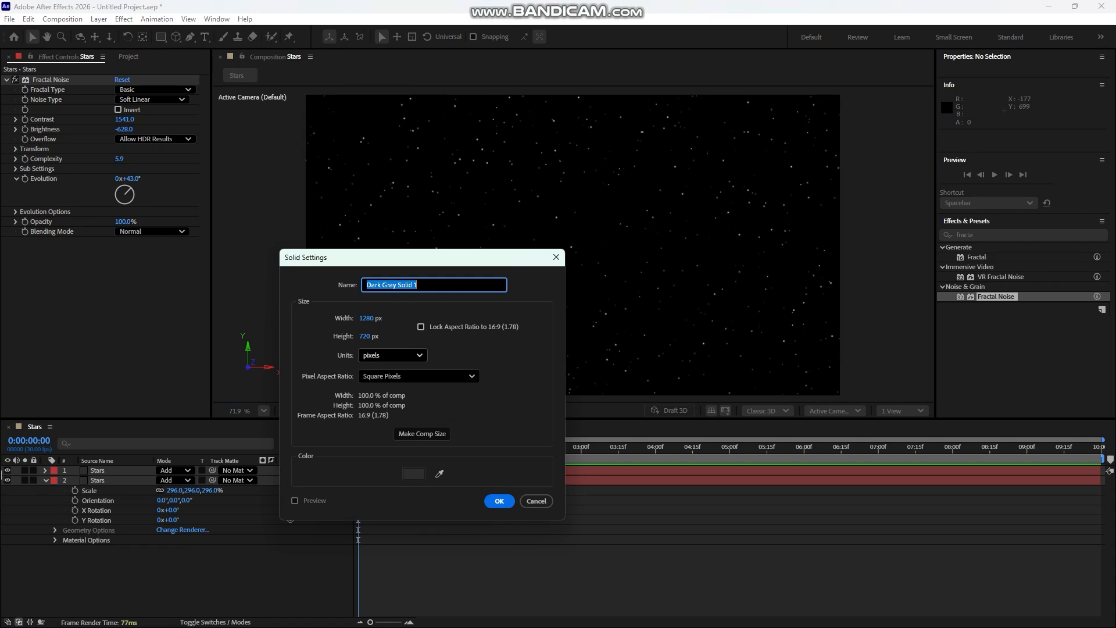
type("Lights")
key("Return")
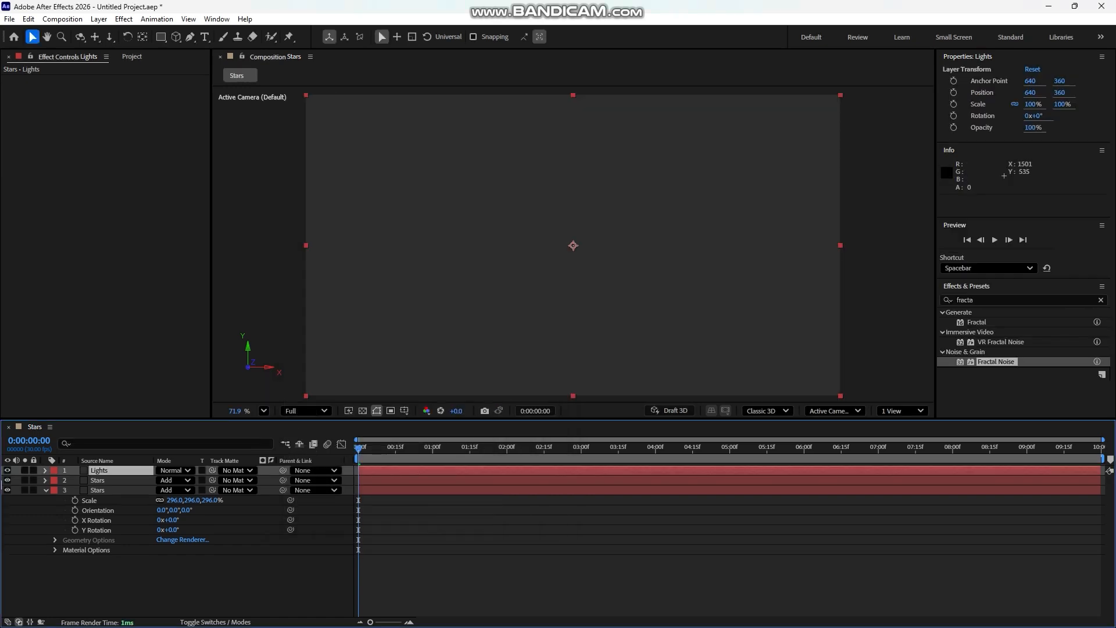
double_click(996, 361)
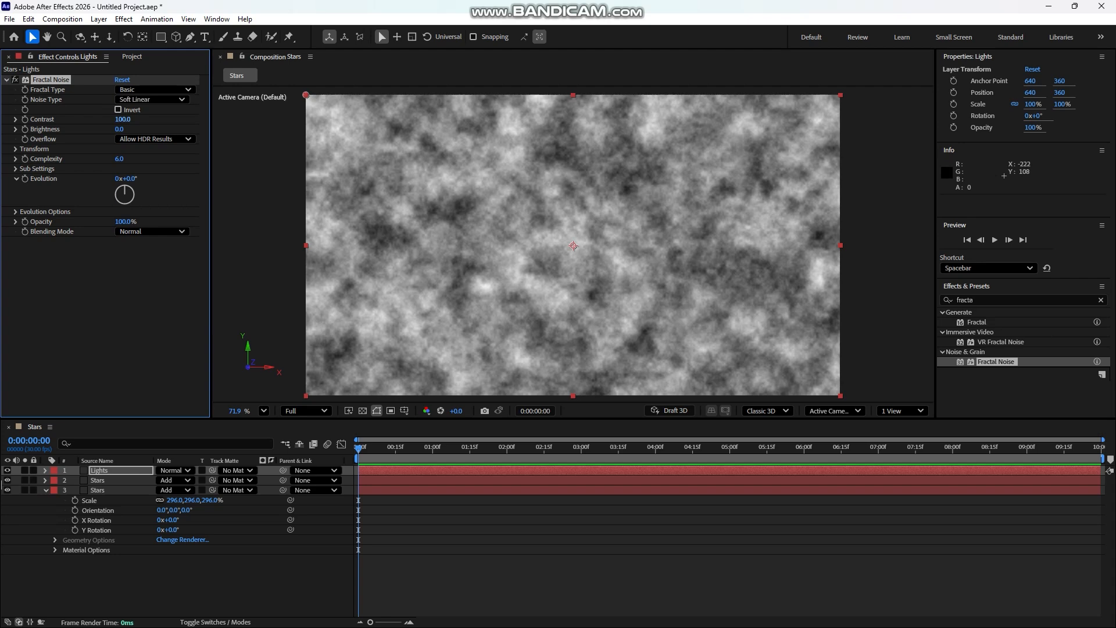
Set the Lights layer's Fractal Noise contrast to about 610, brightness to about -180 and fractal type to Subscale.
left_click_drag(122, 119, 207, 119)
left_click_drag(119, 129, 242, 119)
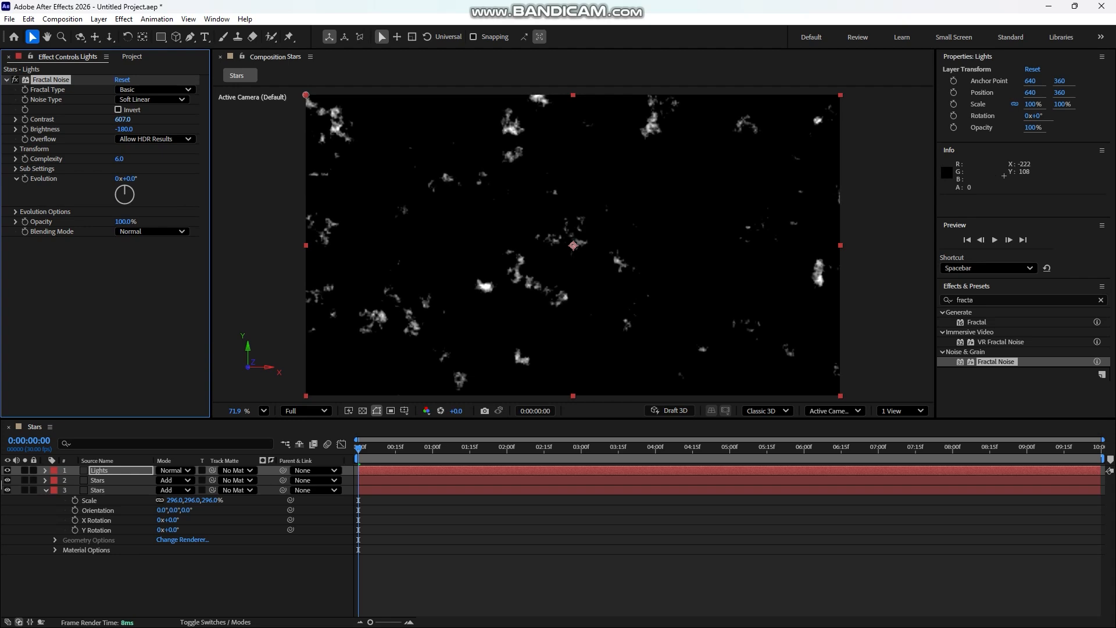
left_click(154, 90)
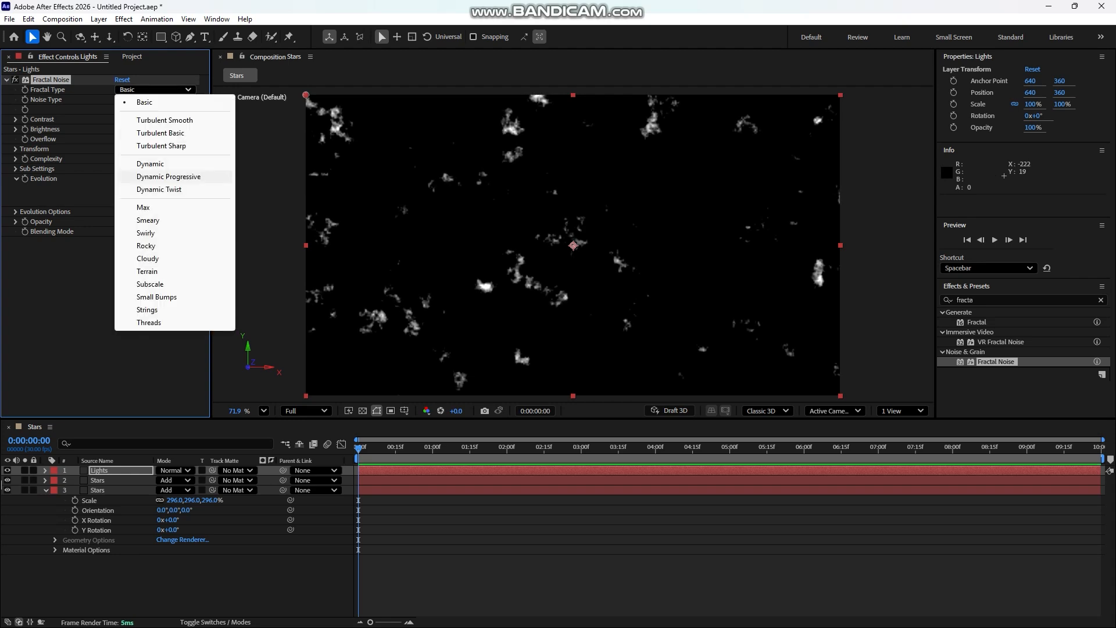
left_click(150, 284)
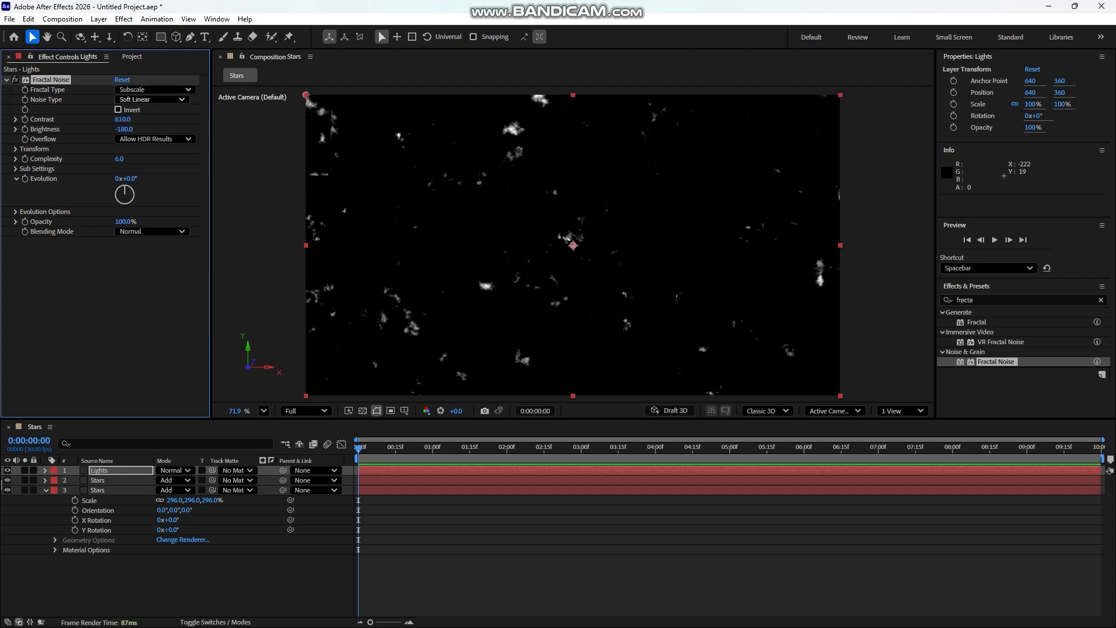
Switch the Lights noise overflow to Soft Clamp, then adjust its contrast to about 1101 and brightness to about -246.
left_click(153, 100)
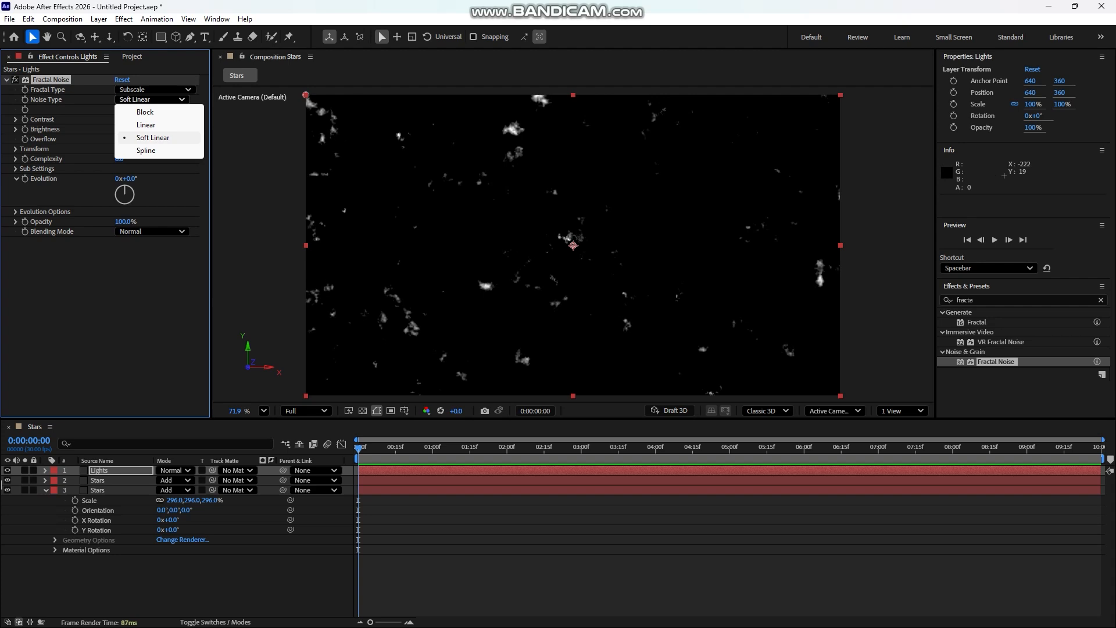
left_click(152, 137)
left_click(154, 139)
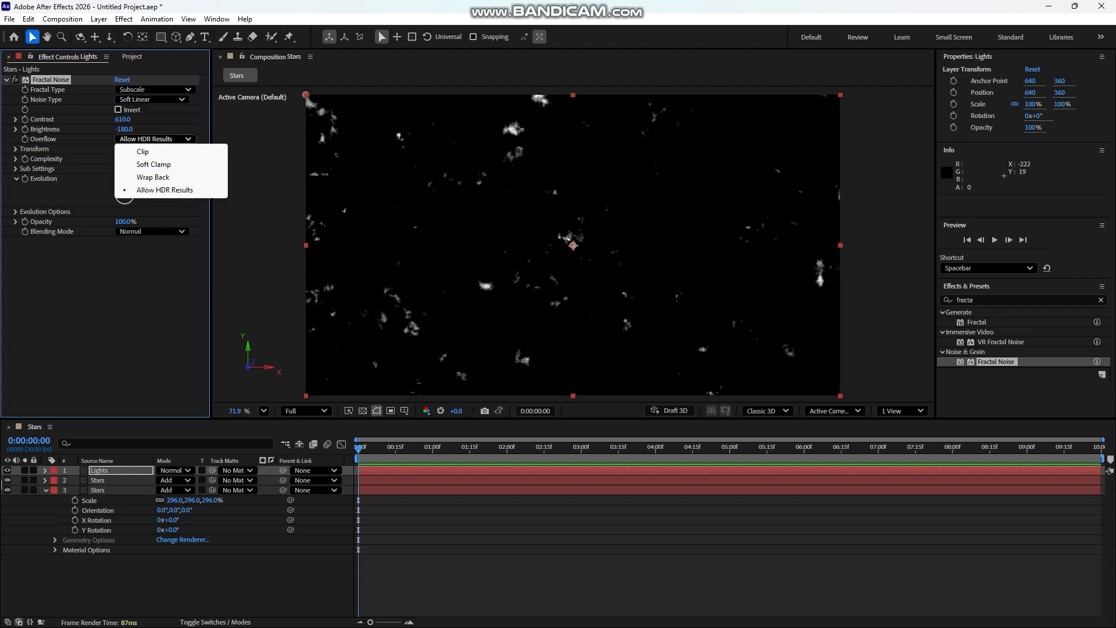
left_click(154, 165)
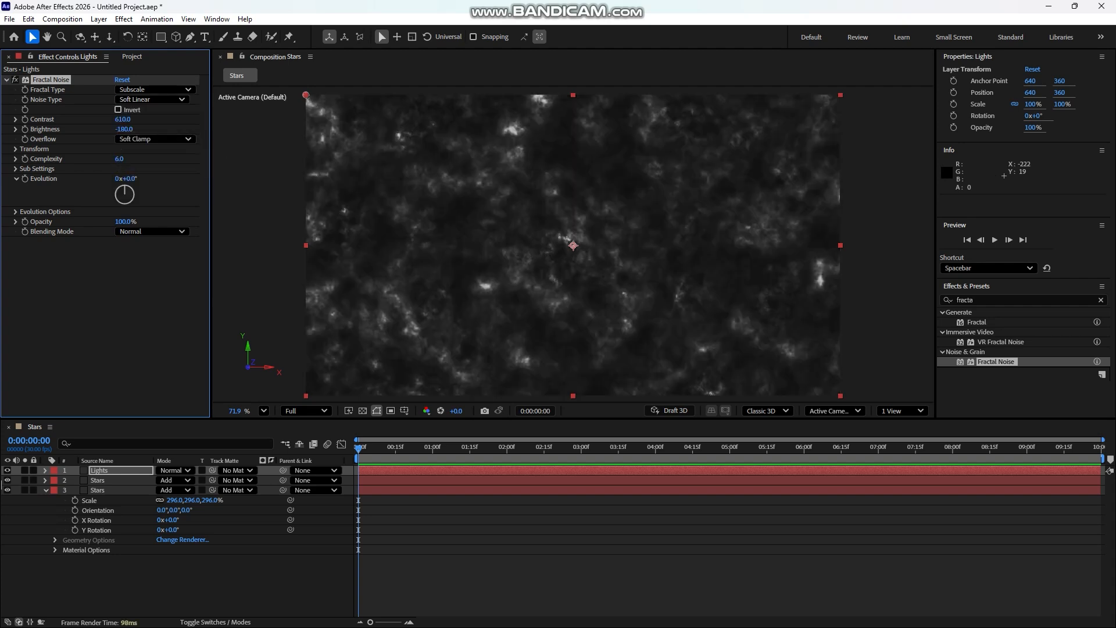
left_click_drag(123, 119, 191, 119)
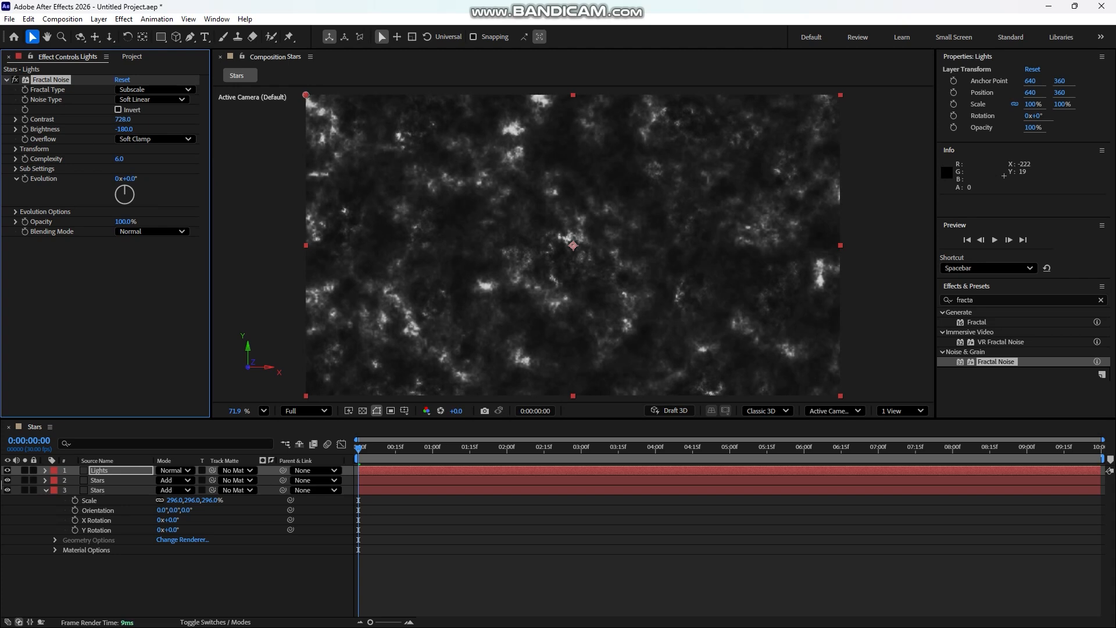
left_click_drag(124, 129, 167, 119)
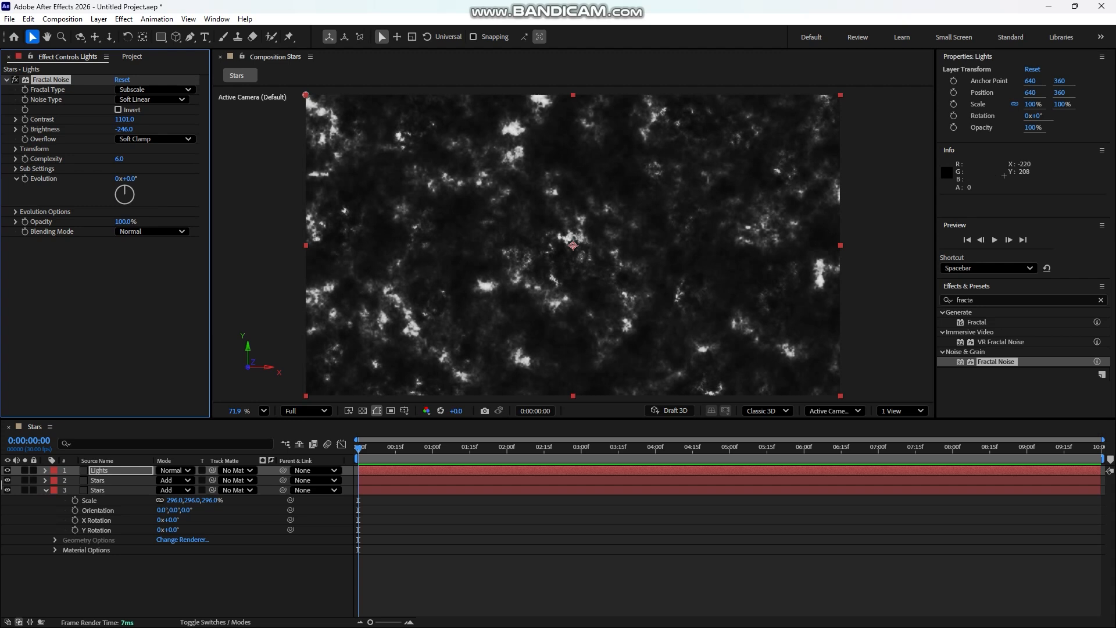
Apply Hue/Saturation to the Lights layer and colorize it with a hue of 240° and a saturation of 100.
key("ctrl+5")
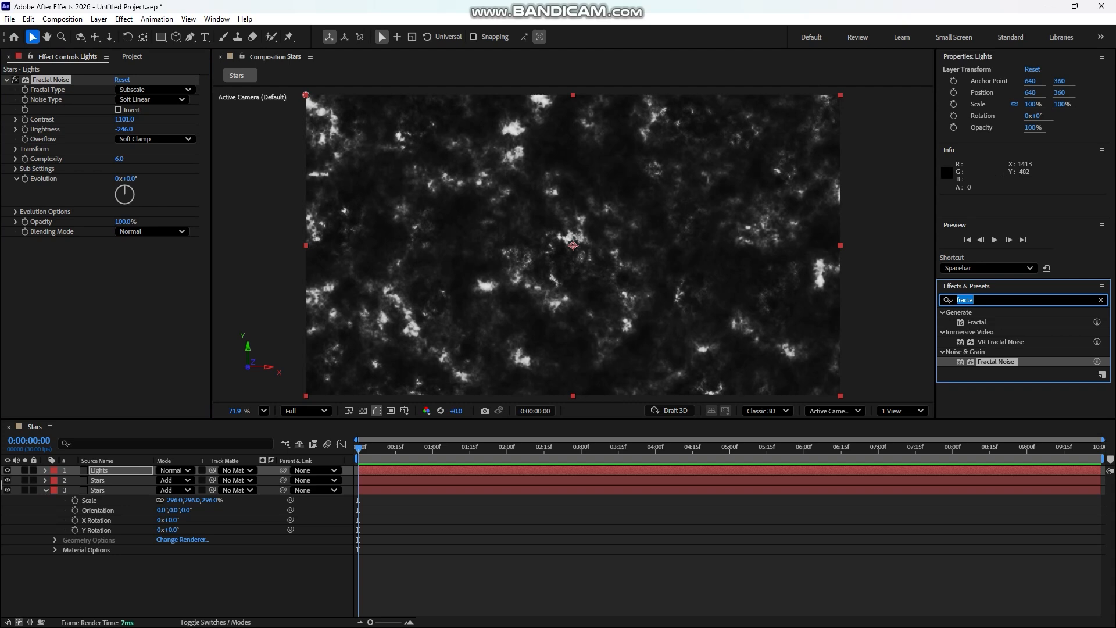
type("hue")
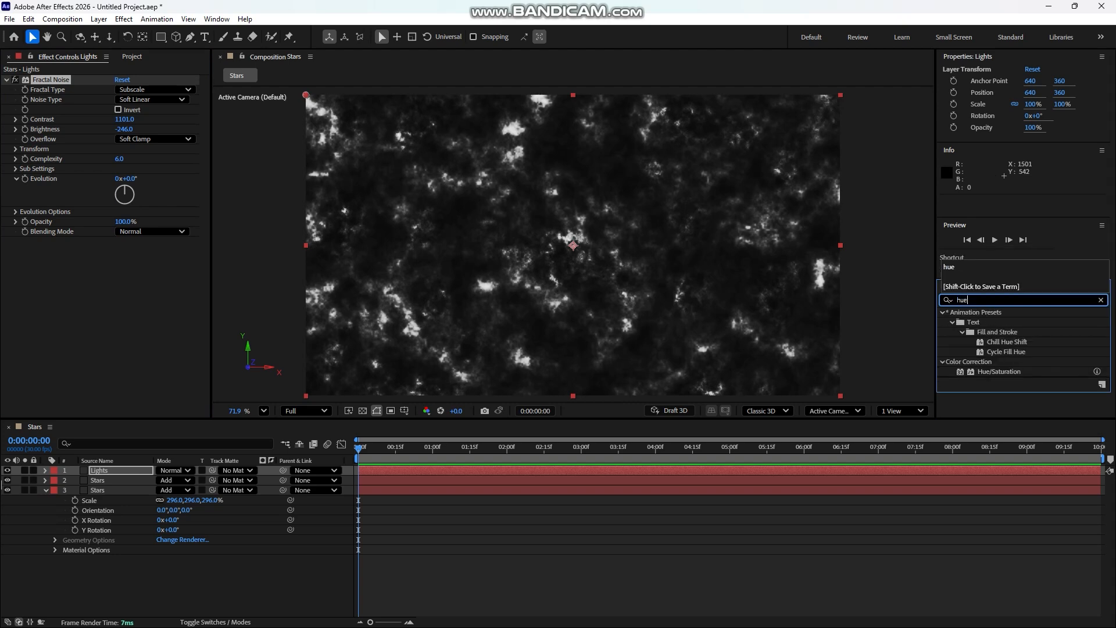
double_click(999, 371)
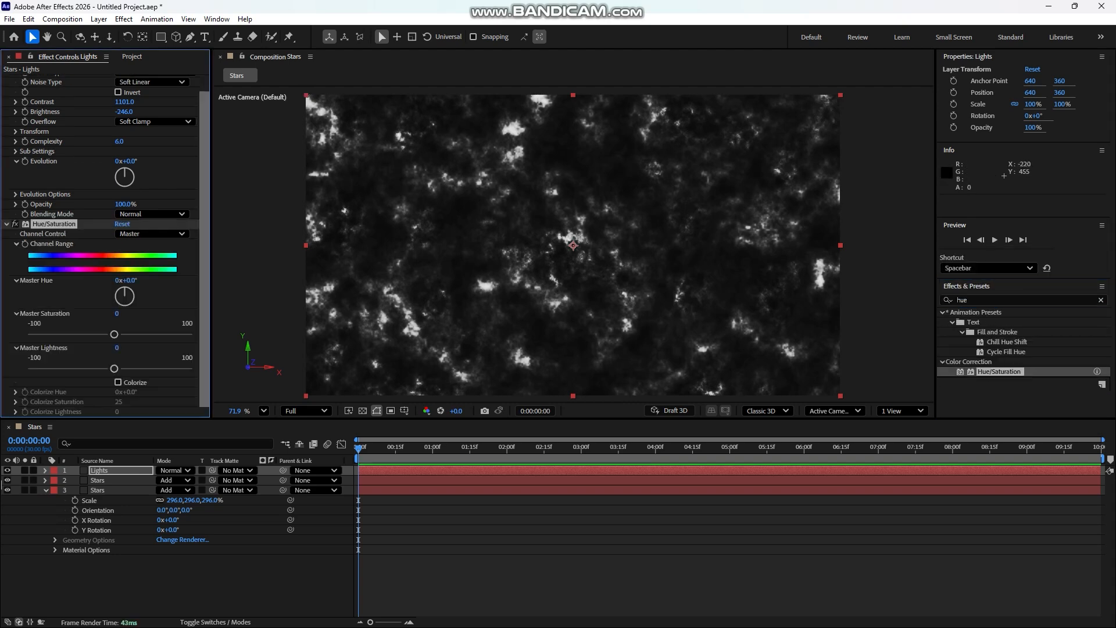
left_click(118, 382)
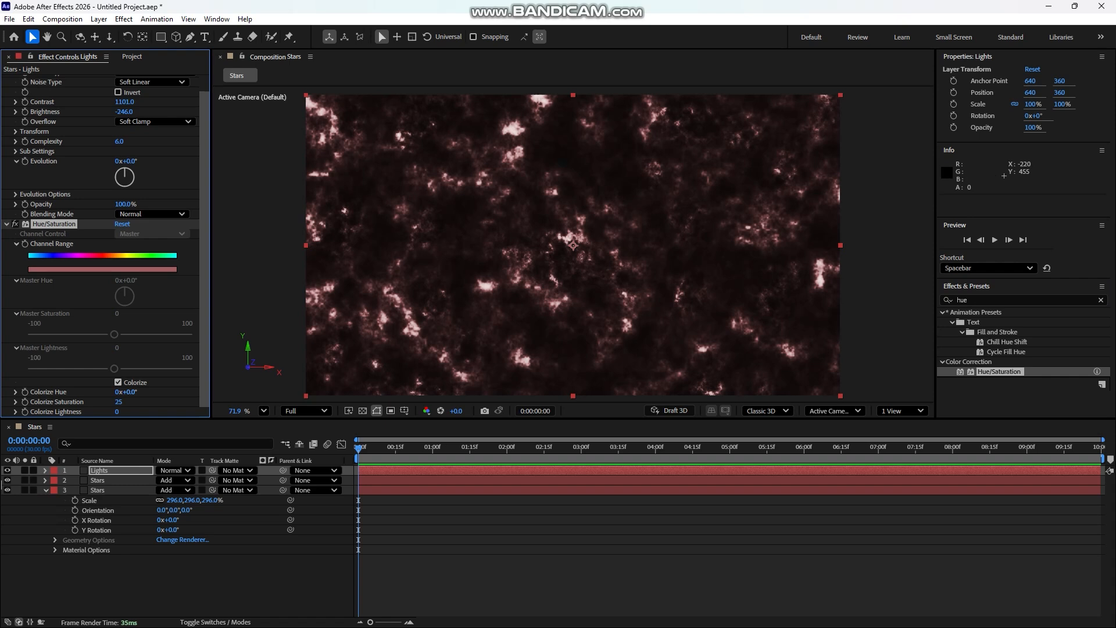
left_click_drag(119, 402, 263, 392)
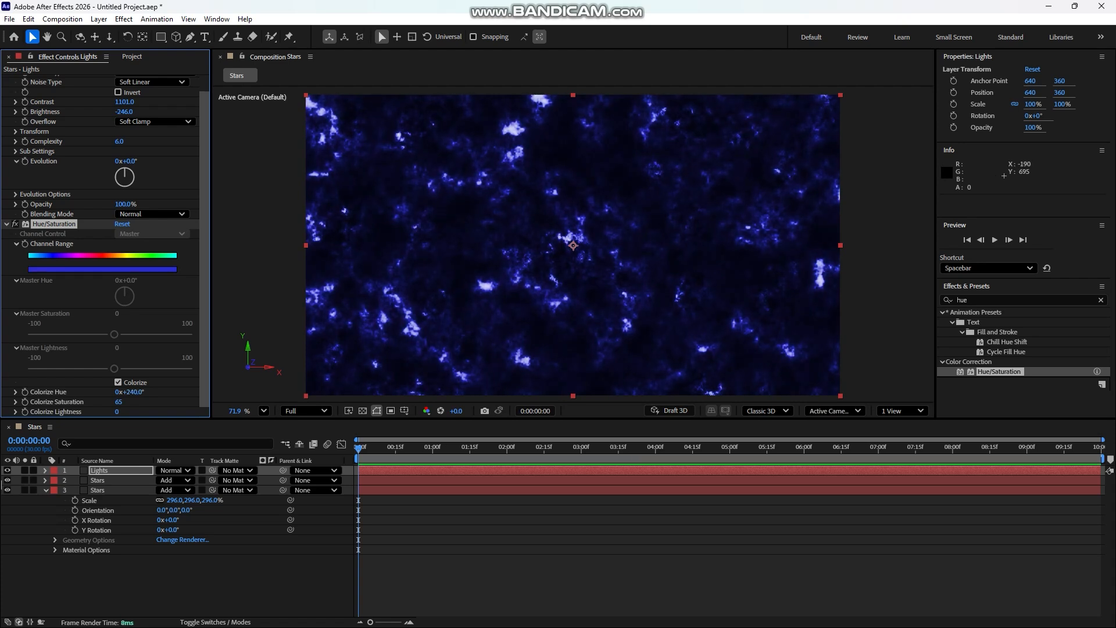
left_click_drag(119, 402, 140, 402)
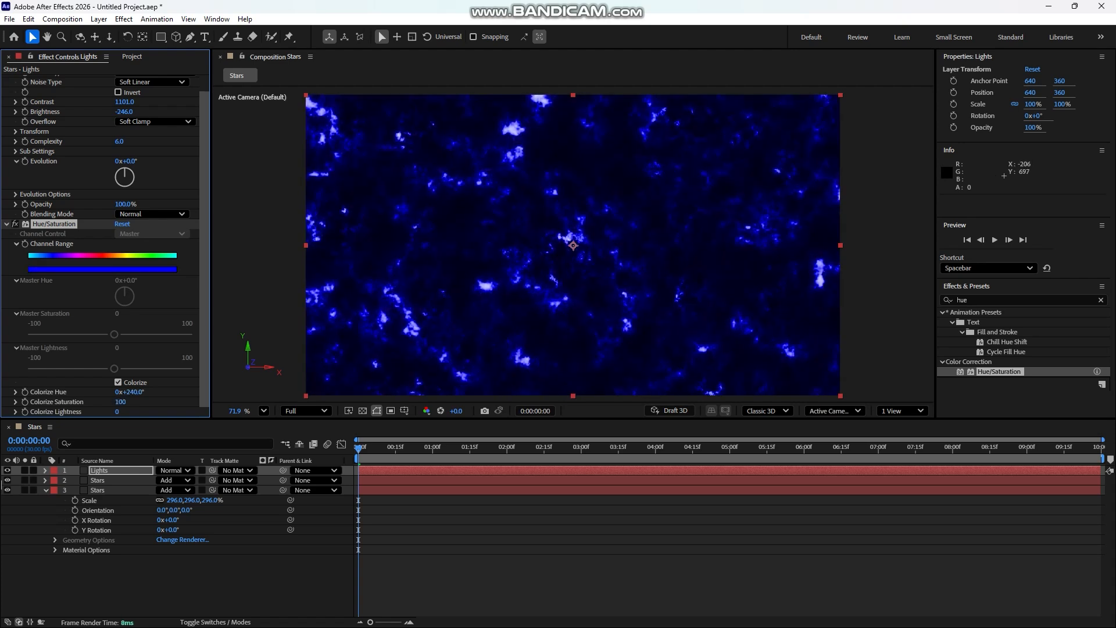
Set the Lights noise contrast to about 1225 and brightness to about -322, and move the layer beneath both Stars layers.
left_click_drag(124, 102, 75, 112)
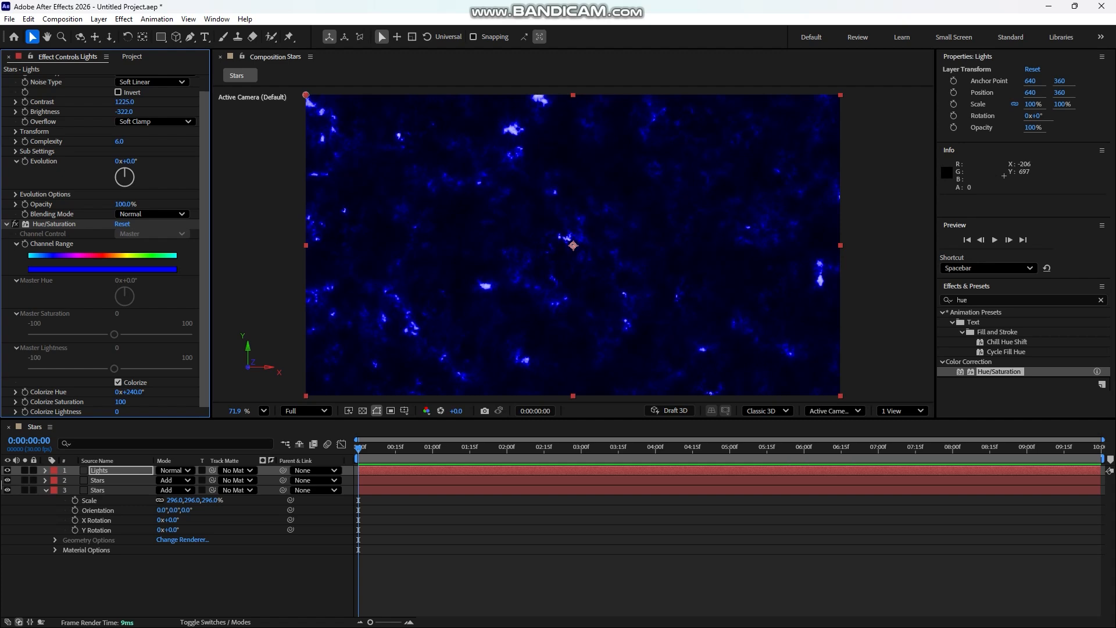
key("ctrl+shift+bracketleft")
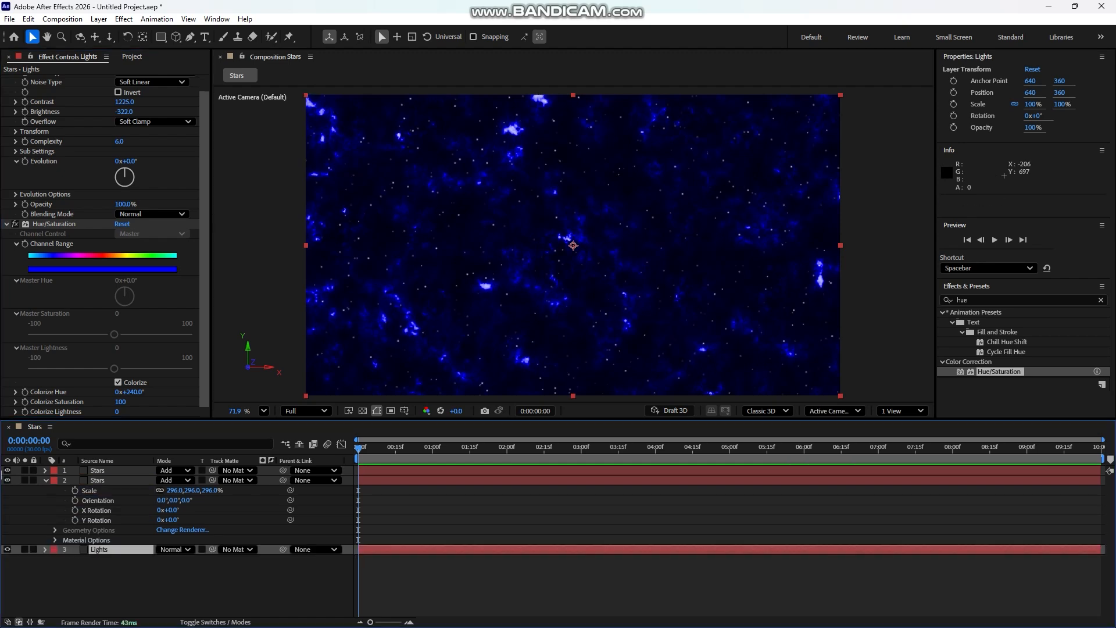
left_click(46, 480)
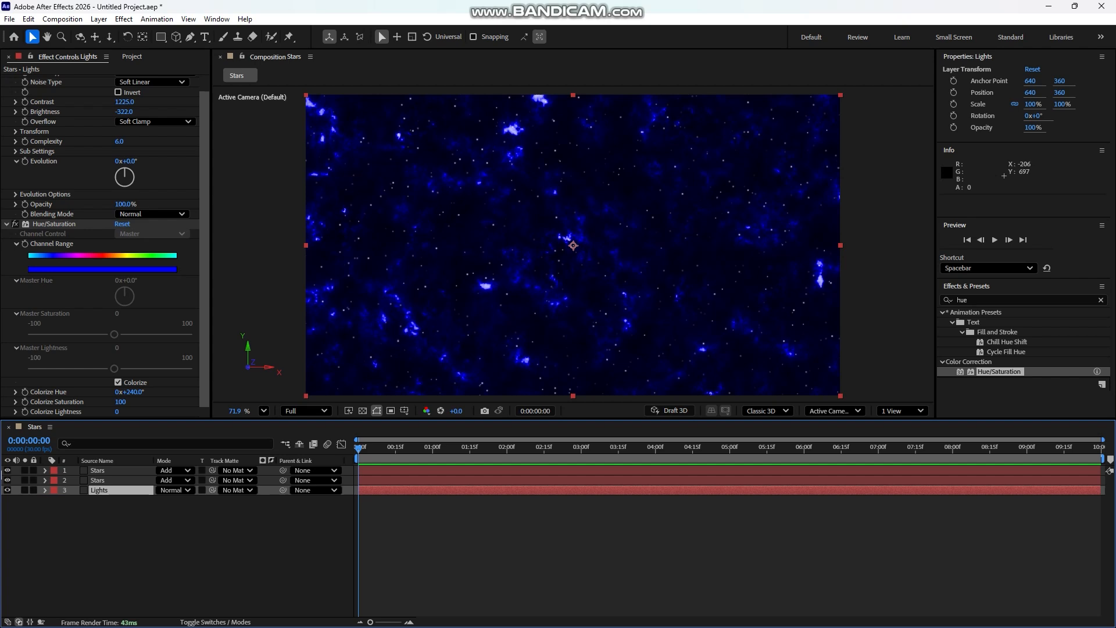
Set the lower Stars layer's Fractal Noise contrast to about 1630 and its brightness to about -634.
left_click(98, 480)
left_click_drag(124, 119, 81, 129)
left_click(50, 79)
mouse_move(120, 178)
left_mouse_down()
mouse_move(134, 179)
mouse_move(121, 178)
left_mouse_up()
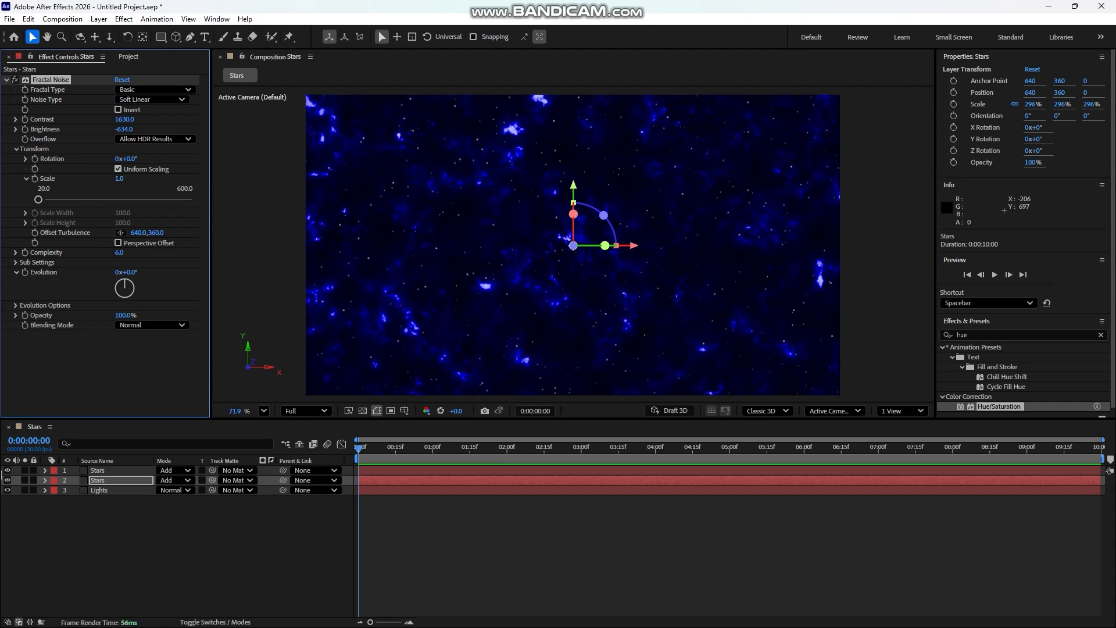
Set the upper Stars layer's Fractal Noise contrast to about 1589, brightness to about -554 and complexity to 5.6.
left_click(99, 470)
left_click_drag(124, 119, 42, 129)
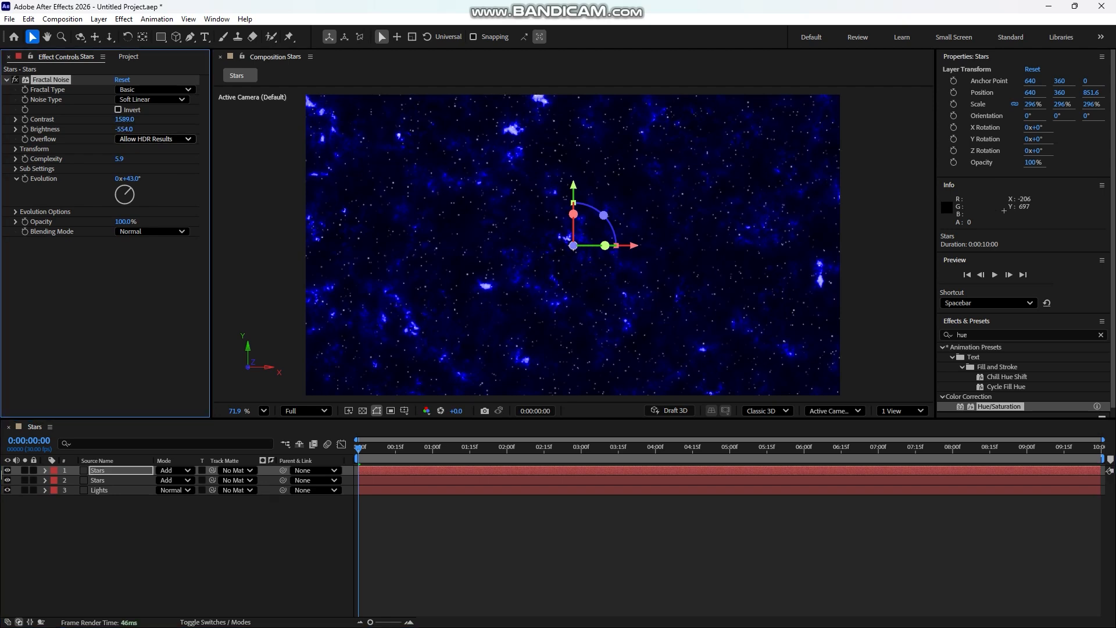
left_click_drag(118, 158, 117, 158)
left_click(166, 539)
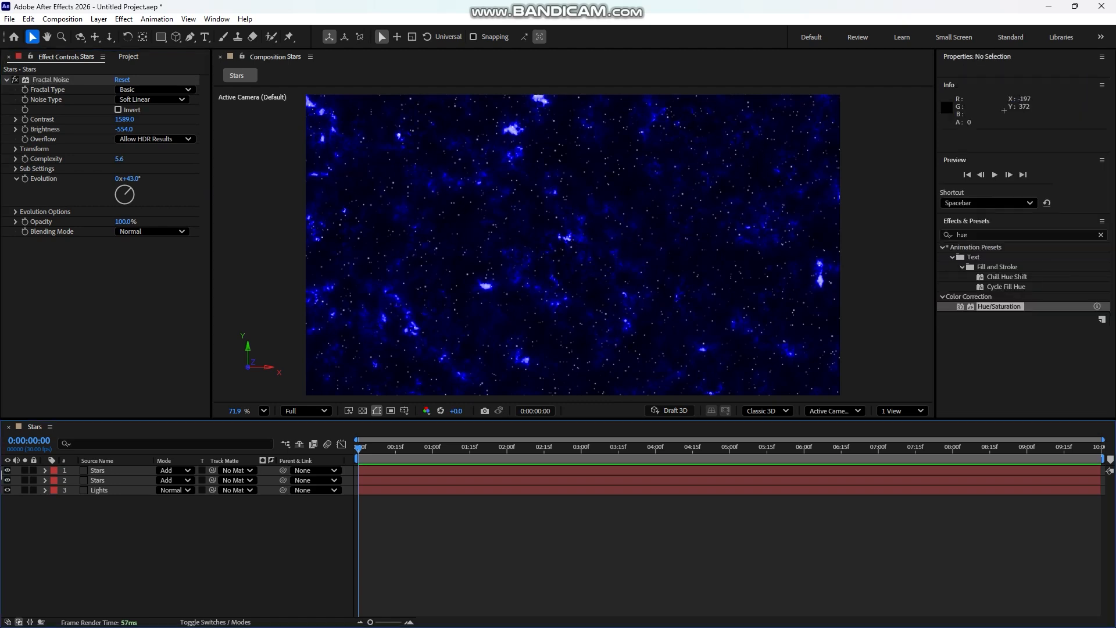
Add a two-node camera with the 20mm preset to the composition.
right_click(217, 593)
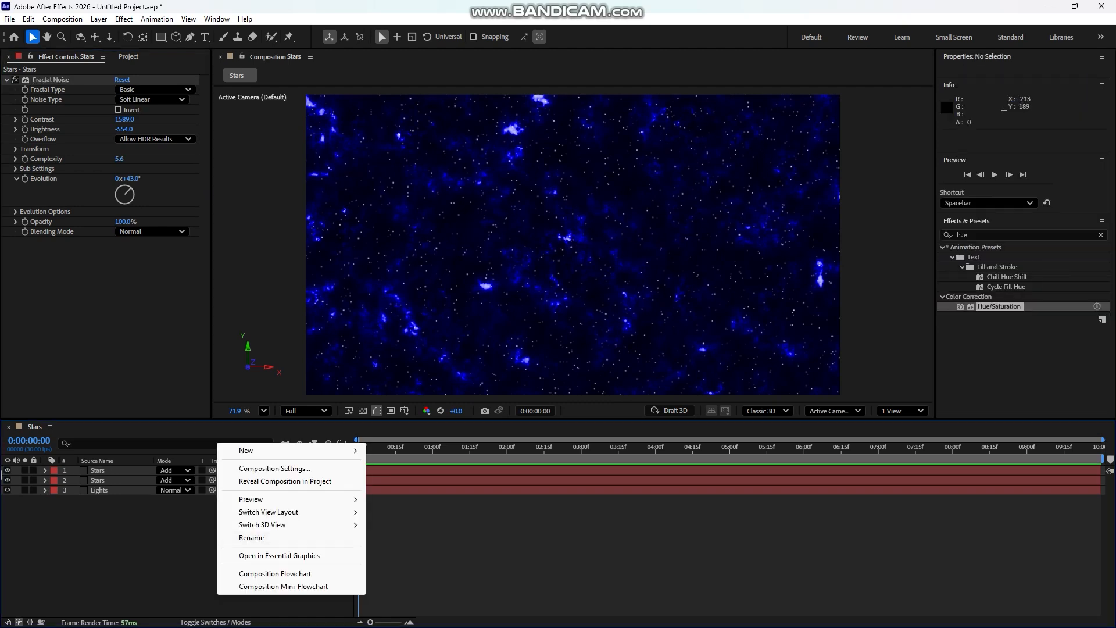
mouse_move(250, 450)
left_click(400, 292)
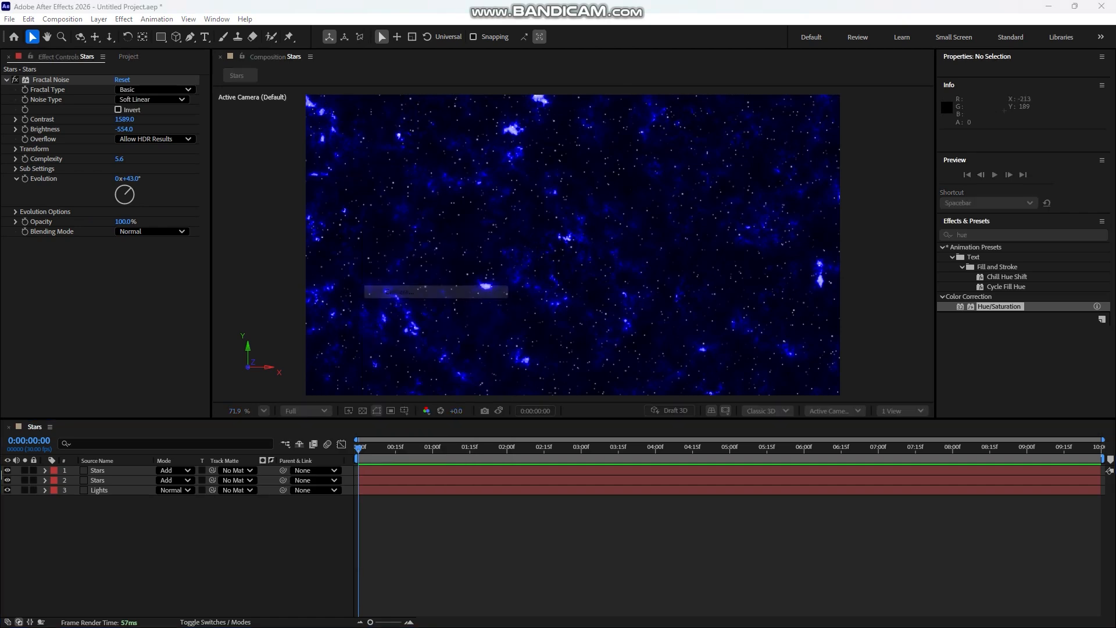
left_click_drag(530, 191, 696, 166)
left_click(645, 219)
left_click(632, 270)
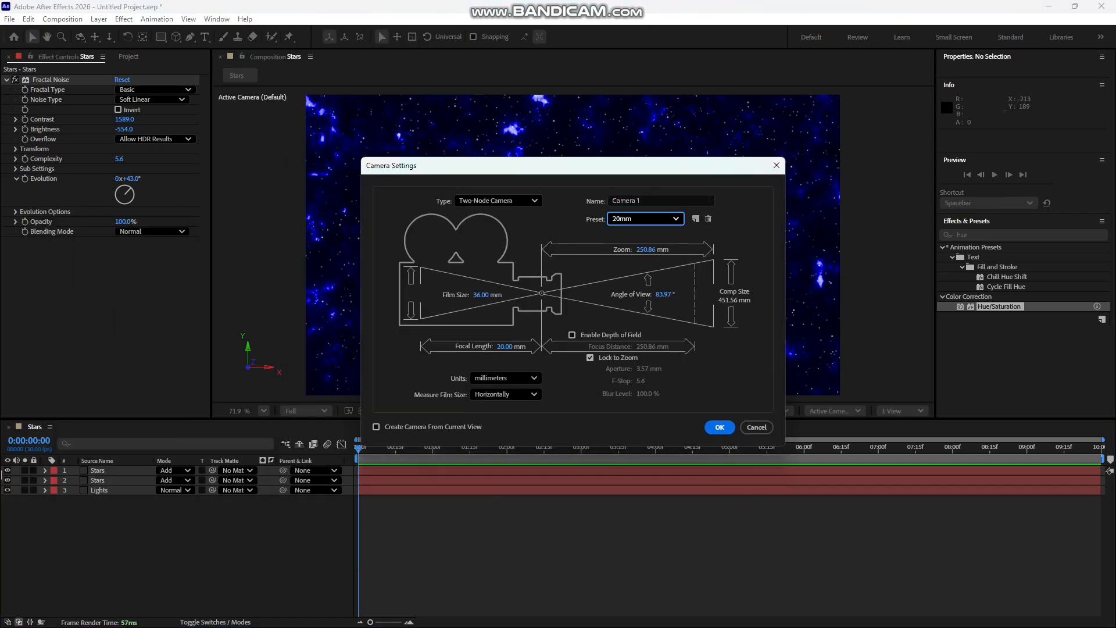
key("Return")
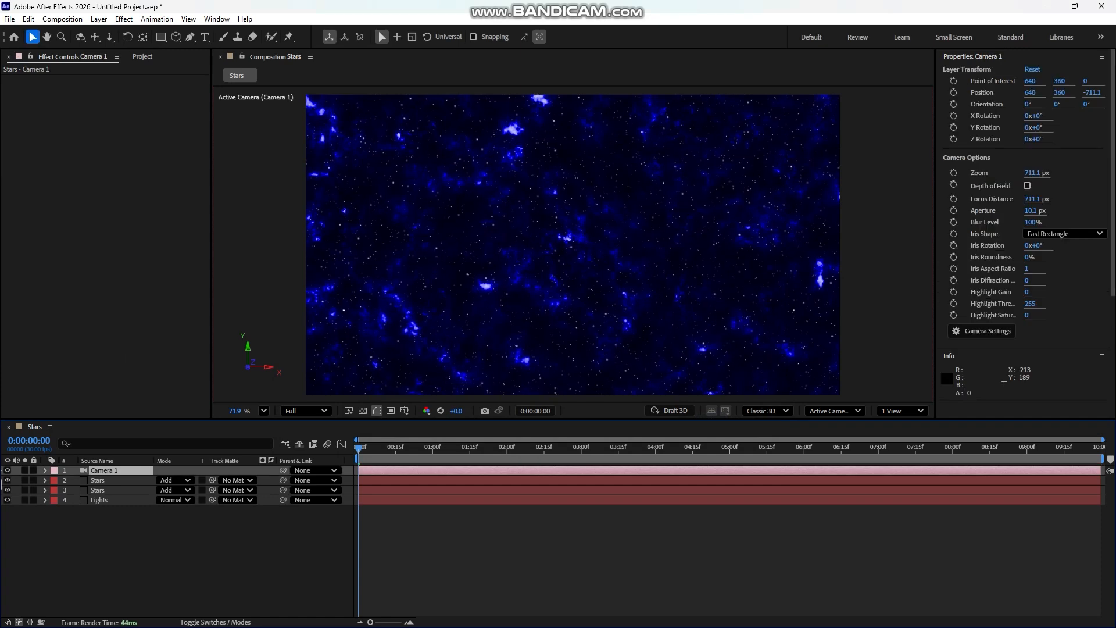
Try dollying the camera through the starfield and undo the last camera move.
left_click(110, 37)
left_click_drag(545, 245, 407, 349)
scroll(545, 246, "up", 10)
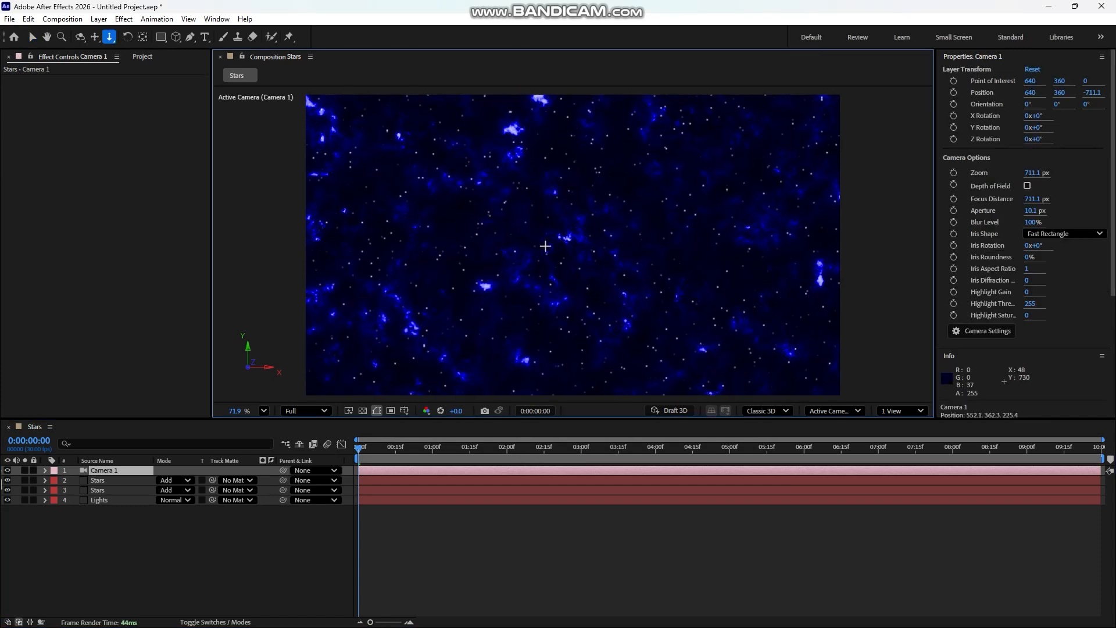
key("ctrl+z")
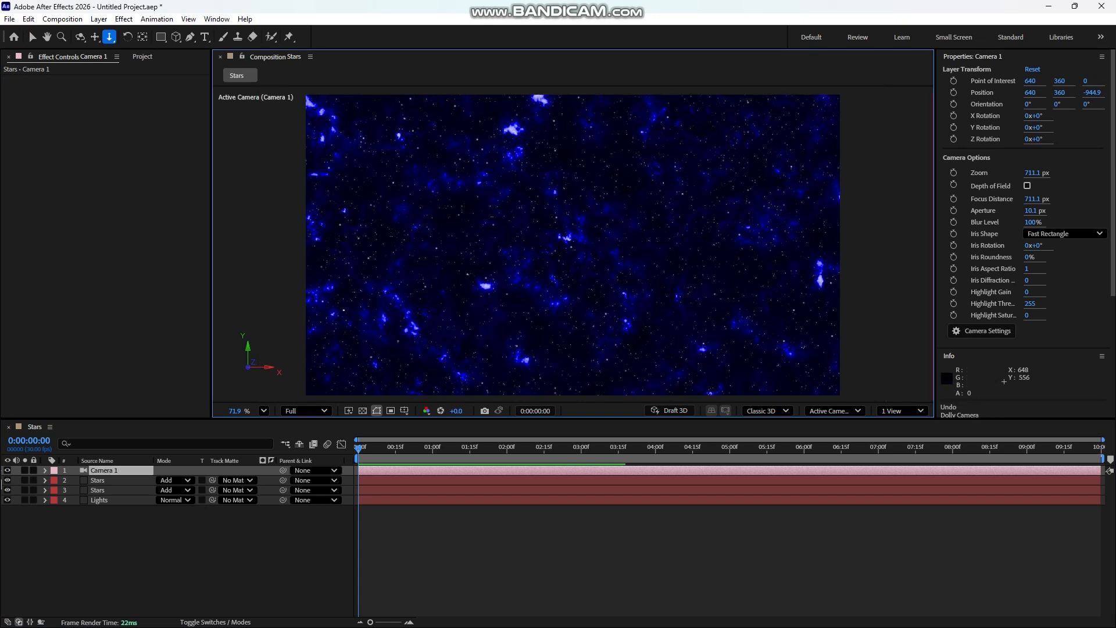
Duplicate the lower Stars layer, push the copy back to a Z position of about 3190 and scale it to about 676%.
left_click(492, 489)
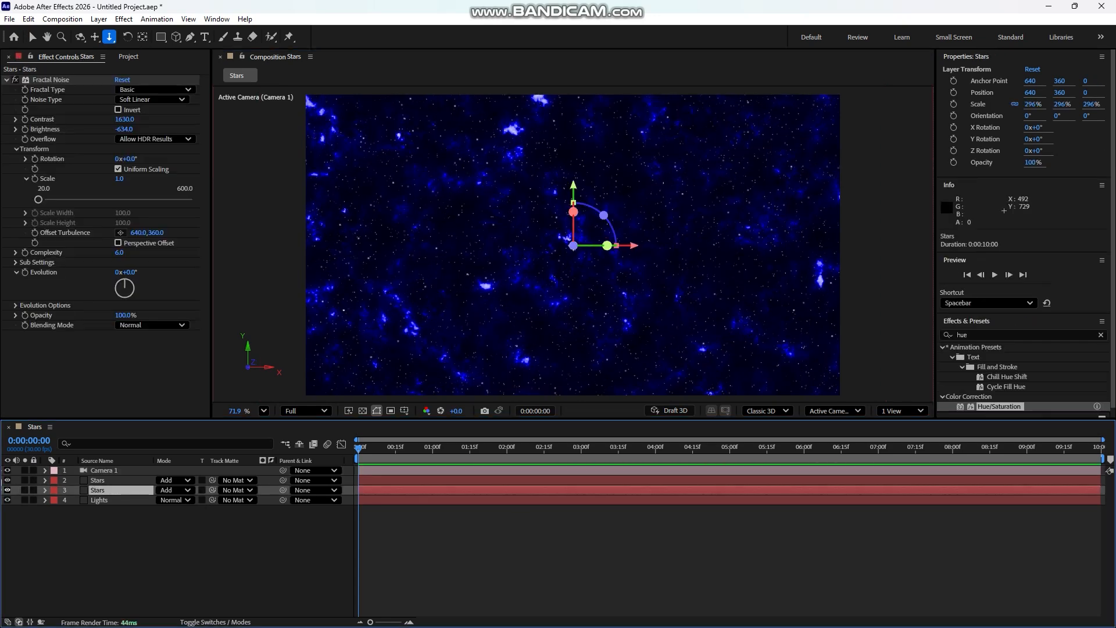
key("ctrl+d")
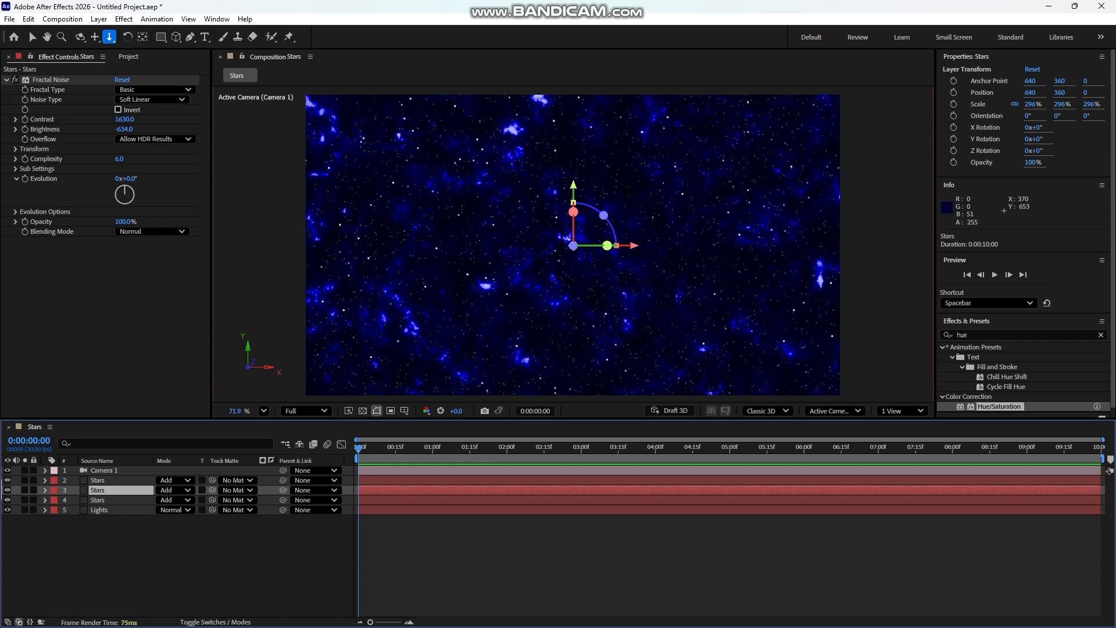
key("v")
left_click_drag(573, 249, 622, 226)
left_click_drag(683, 152, 859, 132)
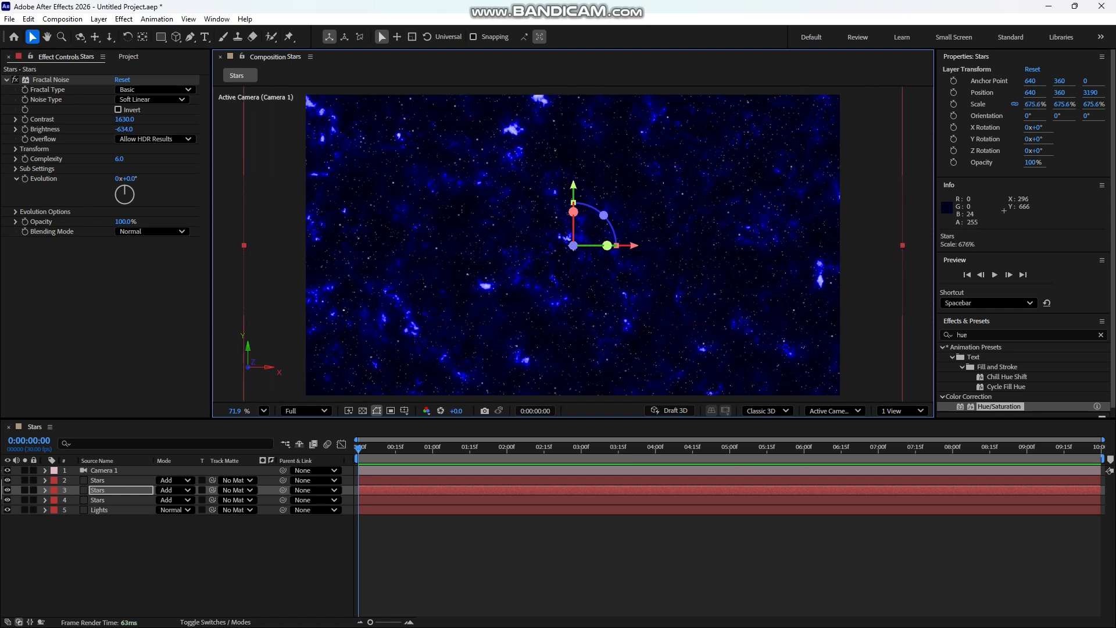
Dolly the camera back from the star layers while keeping the frame filled, and clear the layer selection.
left_click(109, 37)
left_click_drag(520, 276, 573, 245)
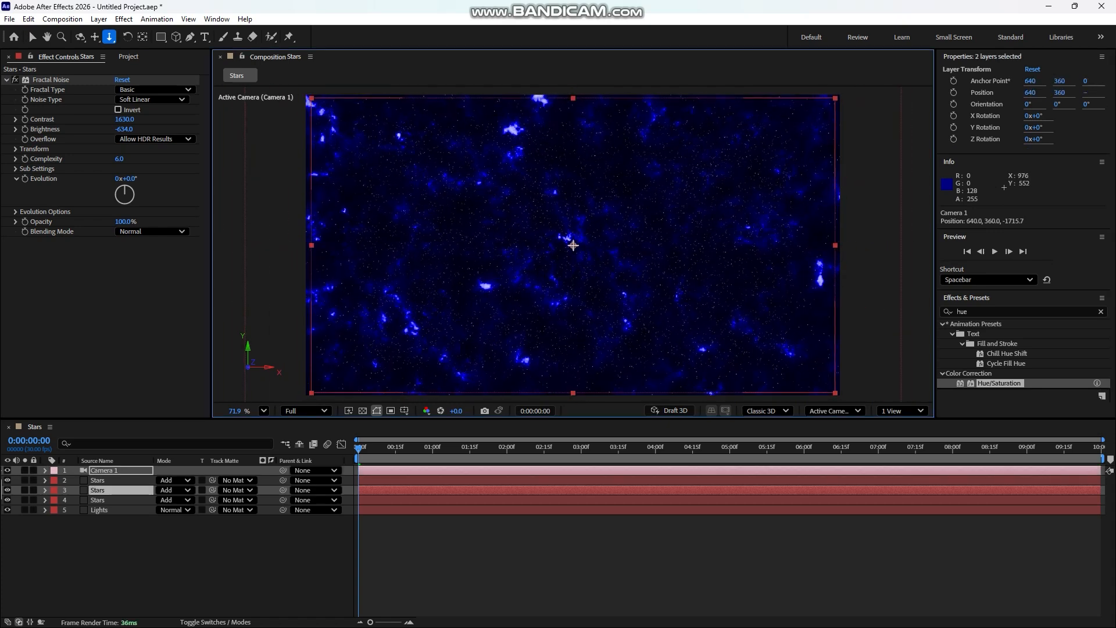
scroll(573, 246, "down", 5)
scroll(573, 245, "up", 5)
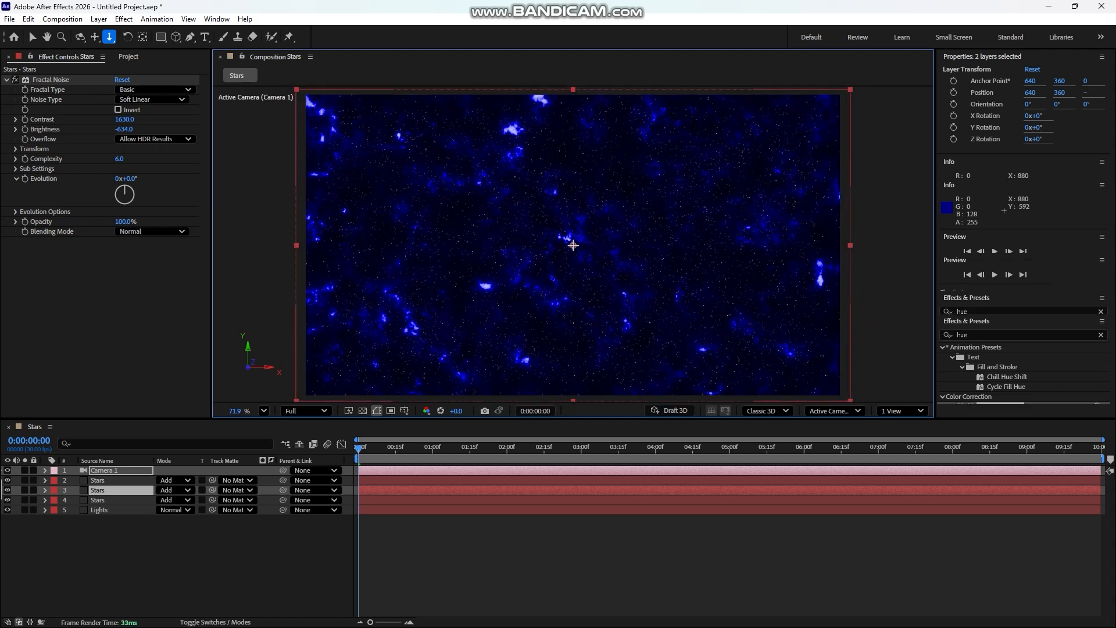
left_click(645, 559)
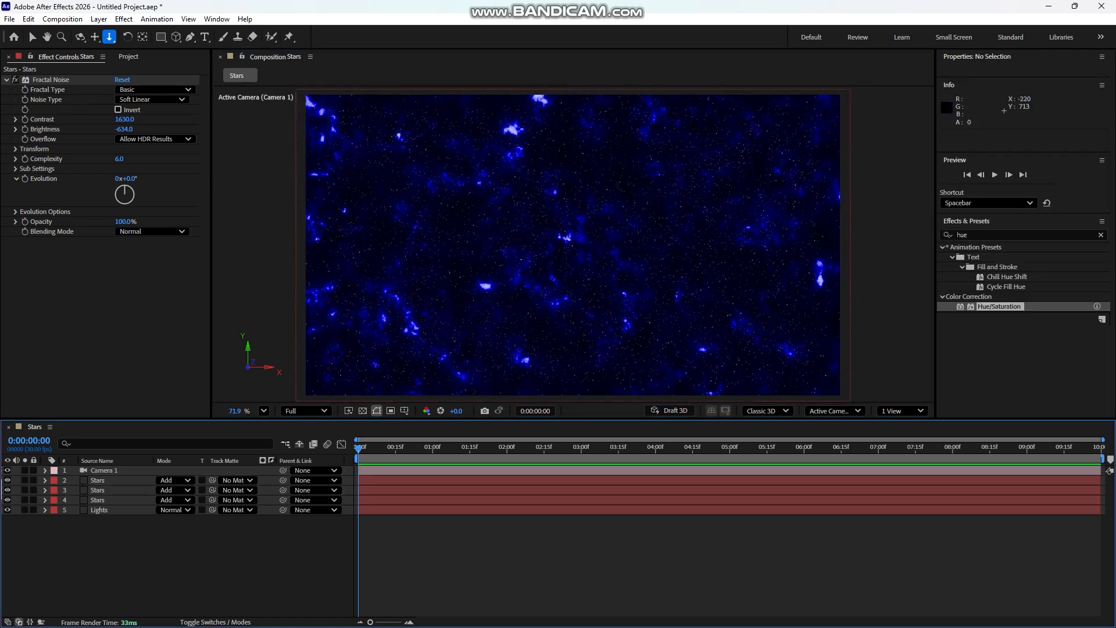
Import the 2k_moon image from the Desktop folder and place it near the centre of the Stars composition.
left_click(128, 56)
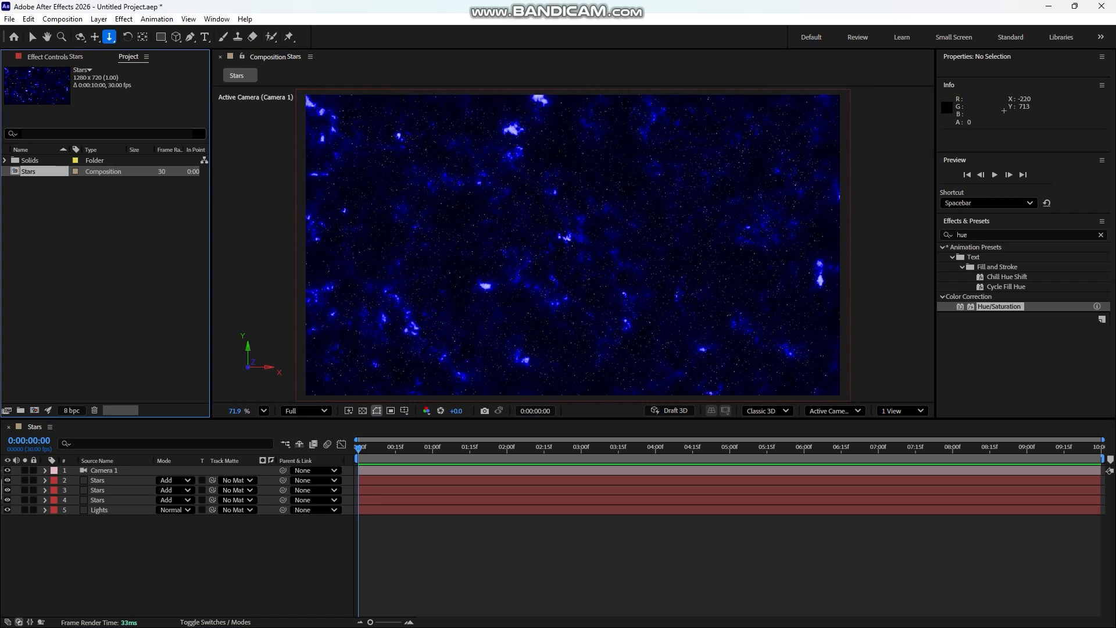
double_click(105, 250)
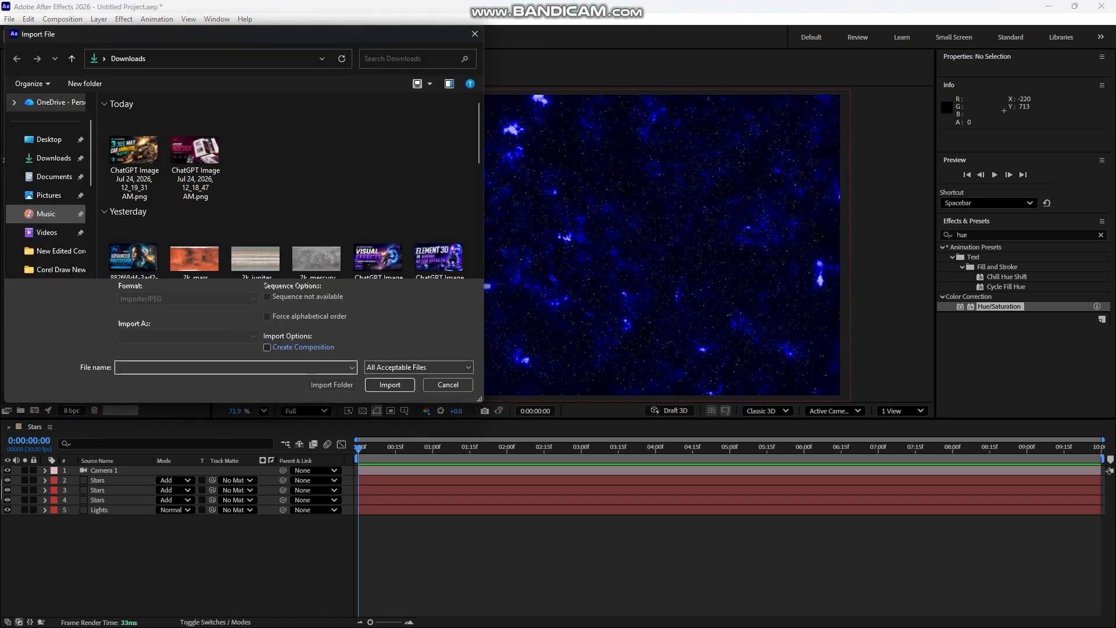
left_click(49, 139)
double_click(198, 139)
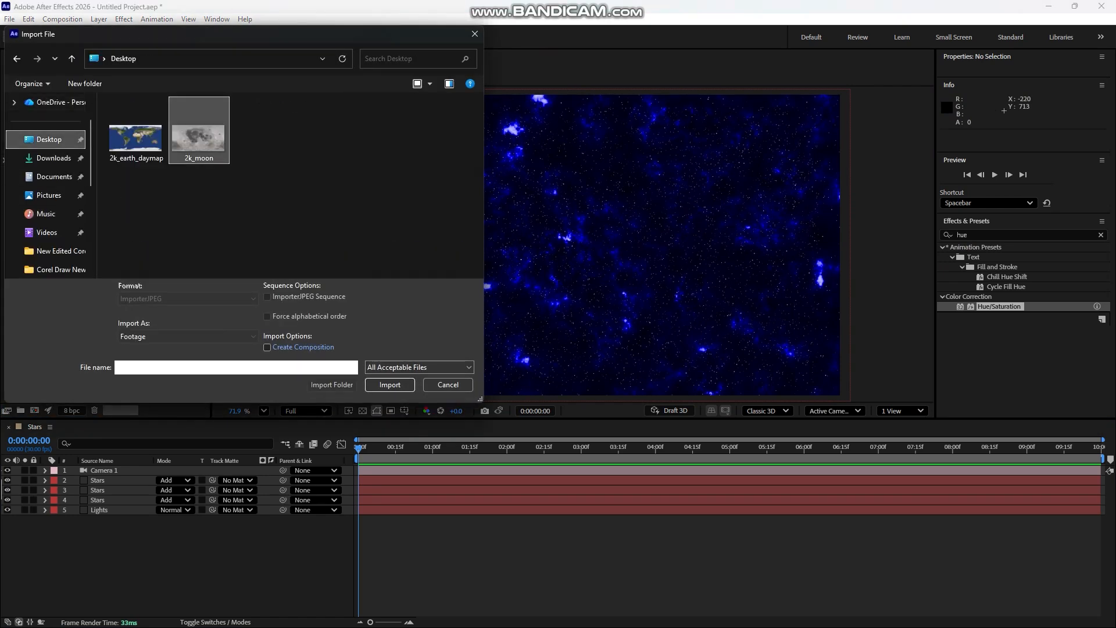
left_click_drag(198, 203, 536, 247)
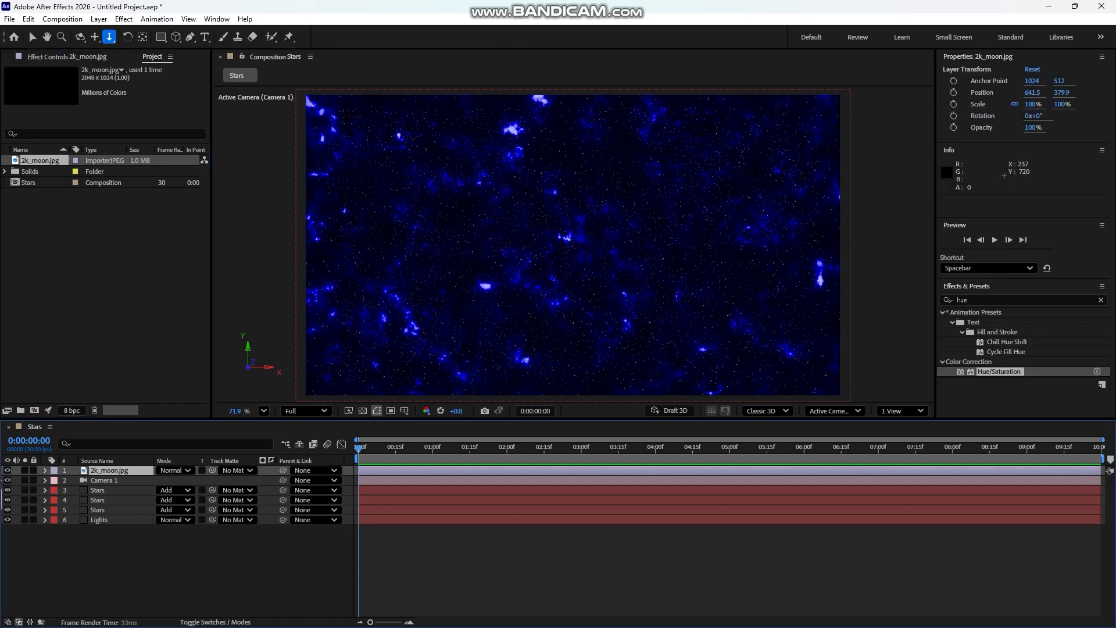
Scale the 2k_moon.jpg layer to 32% and show the layer switches in the timeline.
key("s")
left_click_drag(175, 481, 124, 481)
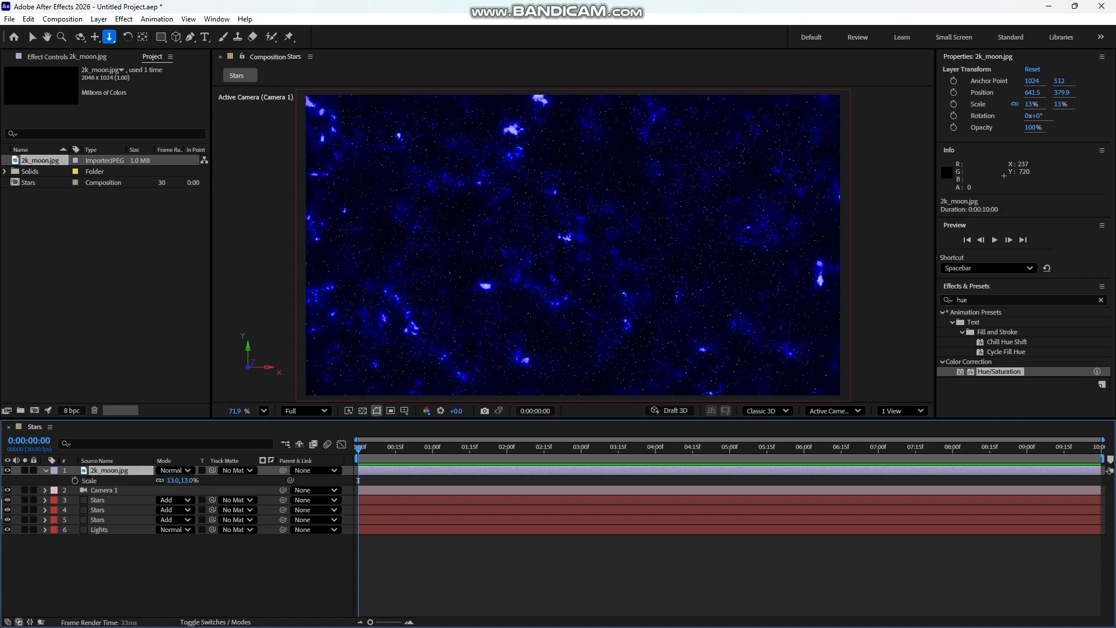
key("v")
left_click(358, 481)
key("F4")
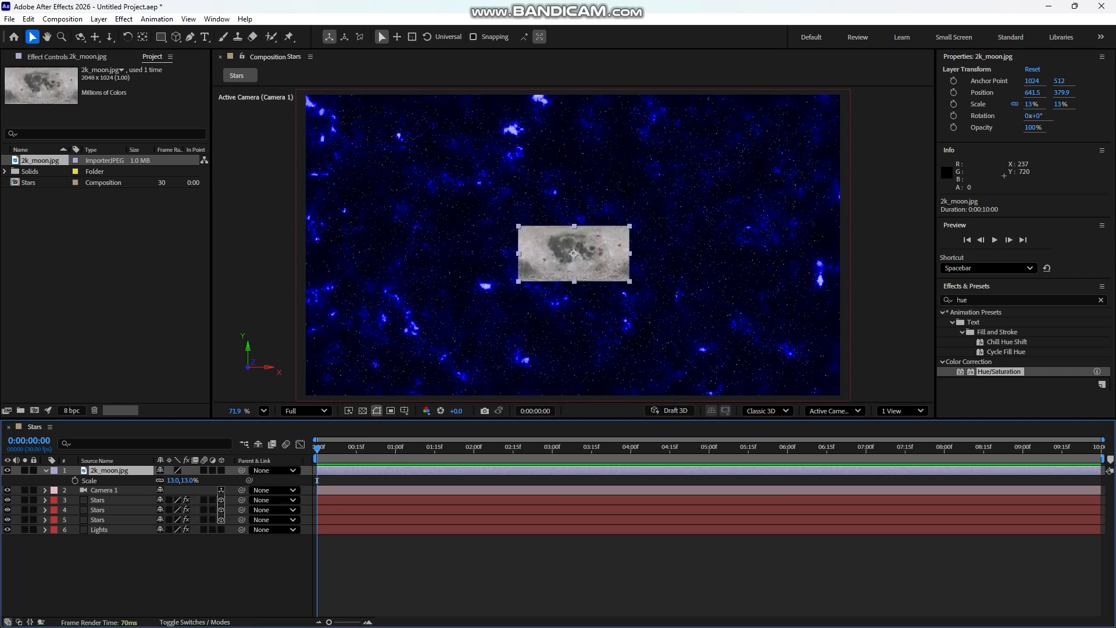
left_click_drag(186, 480, 197, 480)
Apply the CC Sphere effect to the moon layer and set its radius to about 859.
left_click(971, 300)
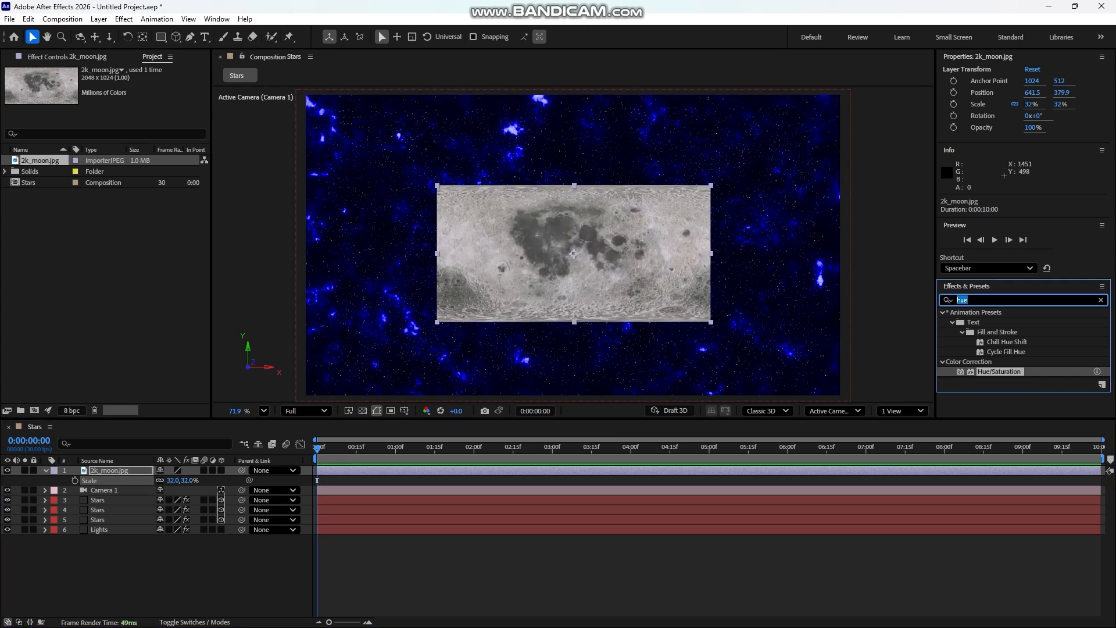
type("cc sph")
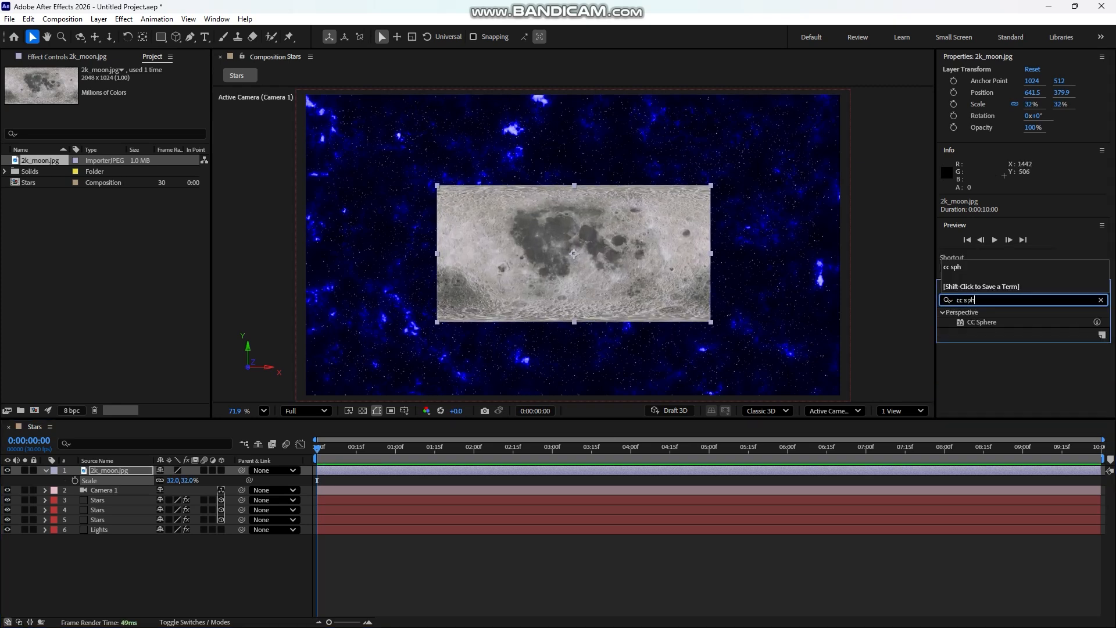
key("Return")
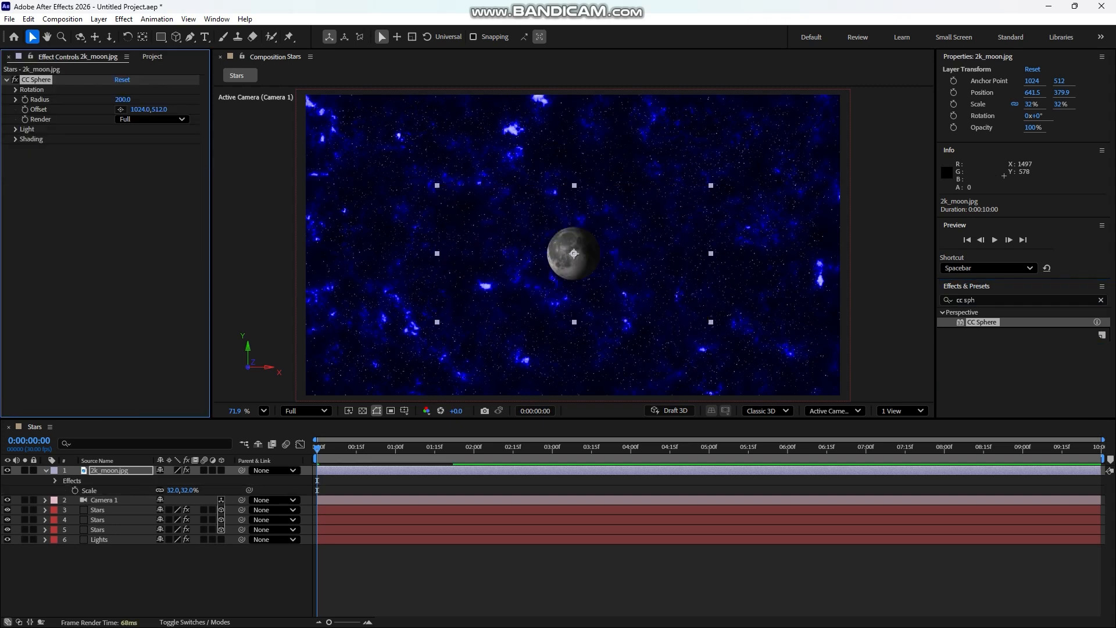
left_click_drag(123, 100, 506, 99)
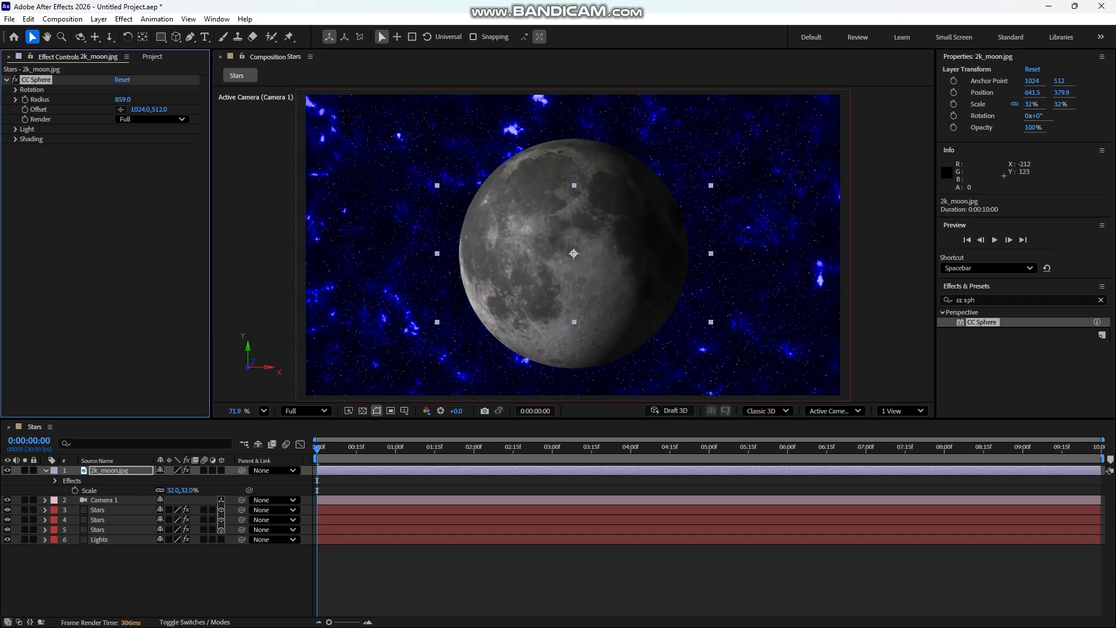
Set the moon sphere's light color to FFCC00 and shift its hue slightly towards orange.
left_click(15, 129)
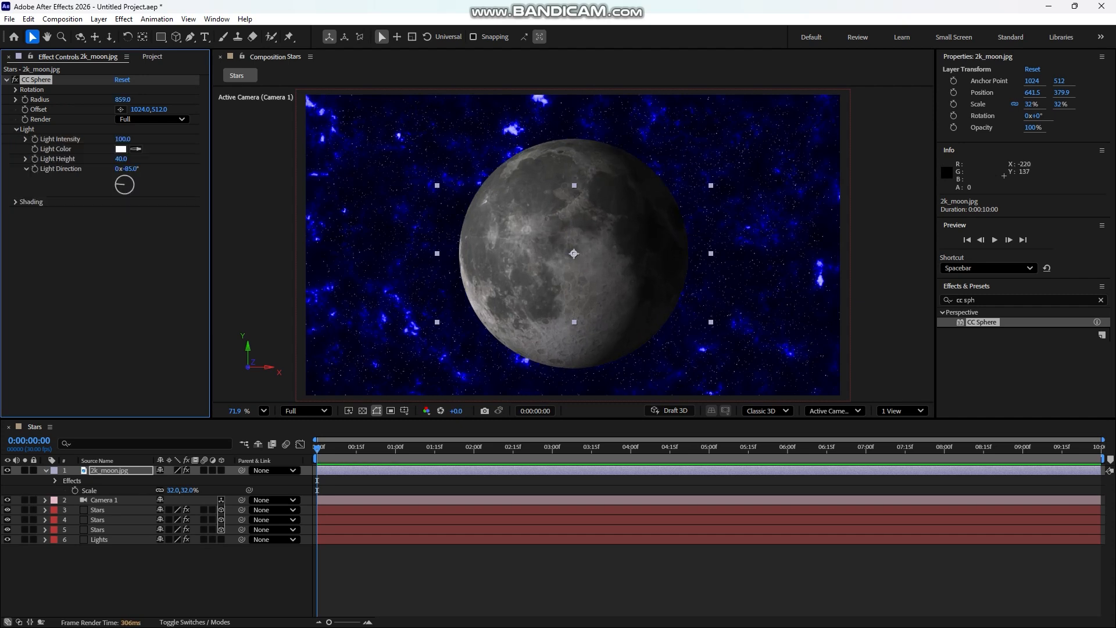
left_click(121, 149)
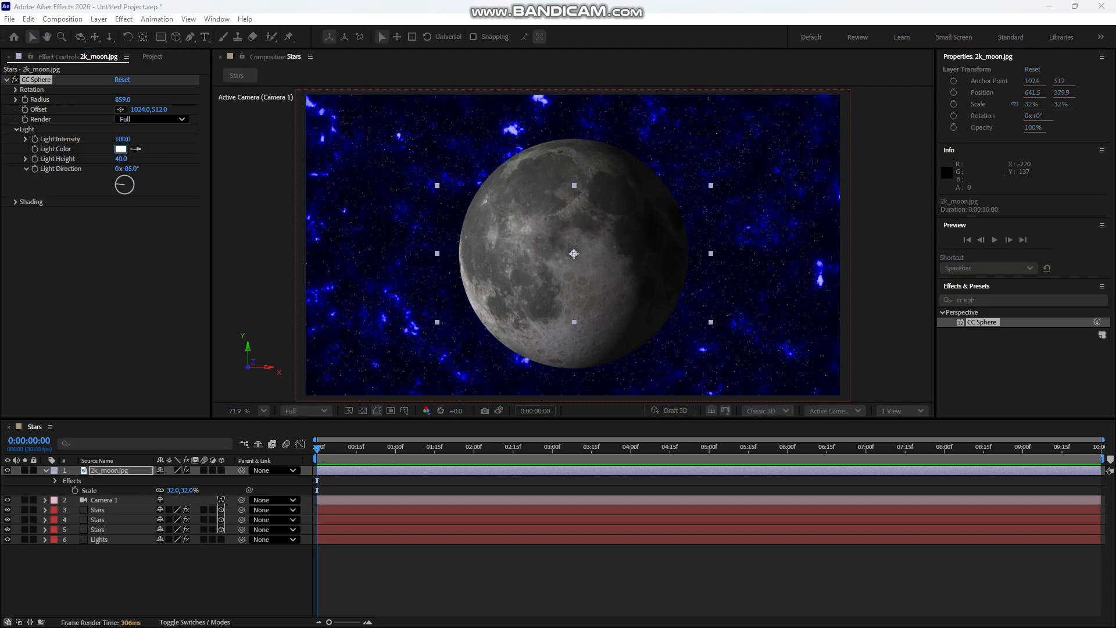
left_click_drag(486, 229, 860, 182)
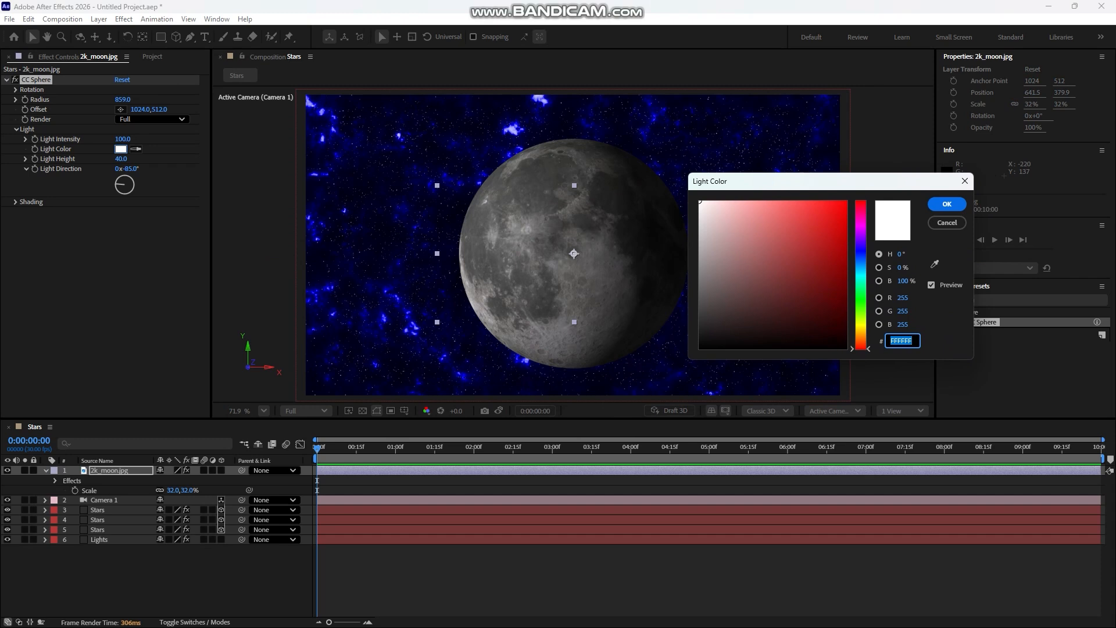
type("FFCC00")
key("Tab")
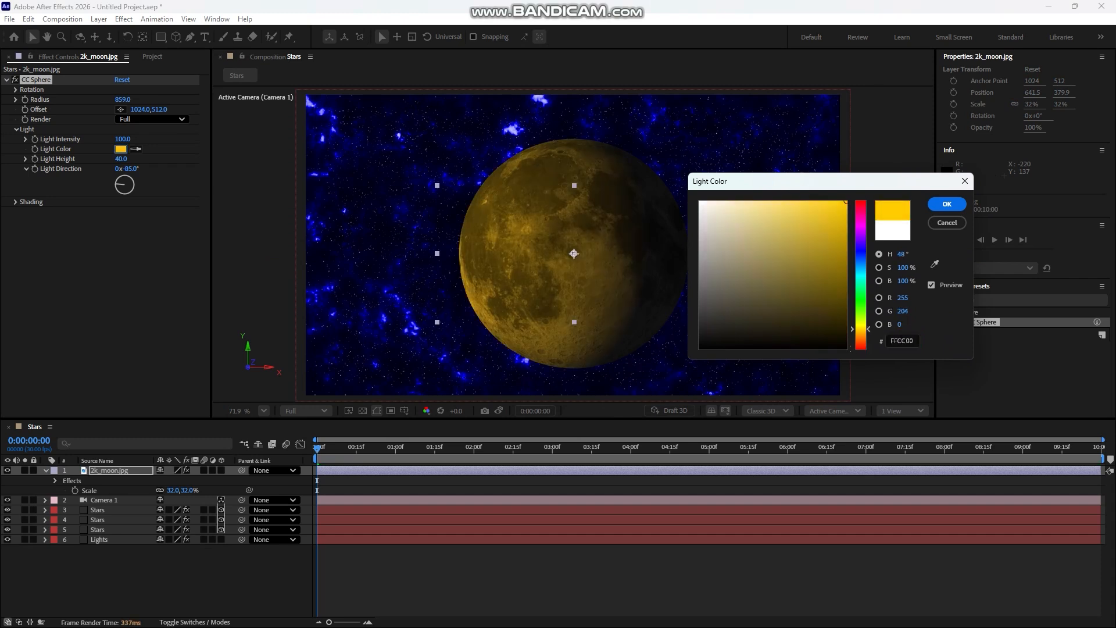
left_click_drag(861, 330, 861, 333)
left_click(947, 204)
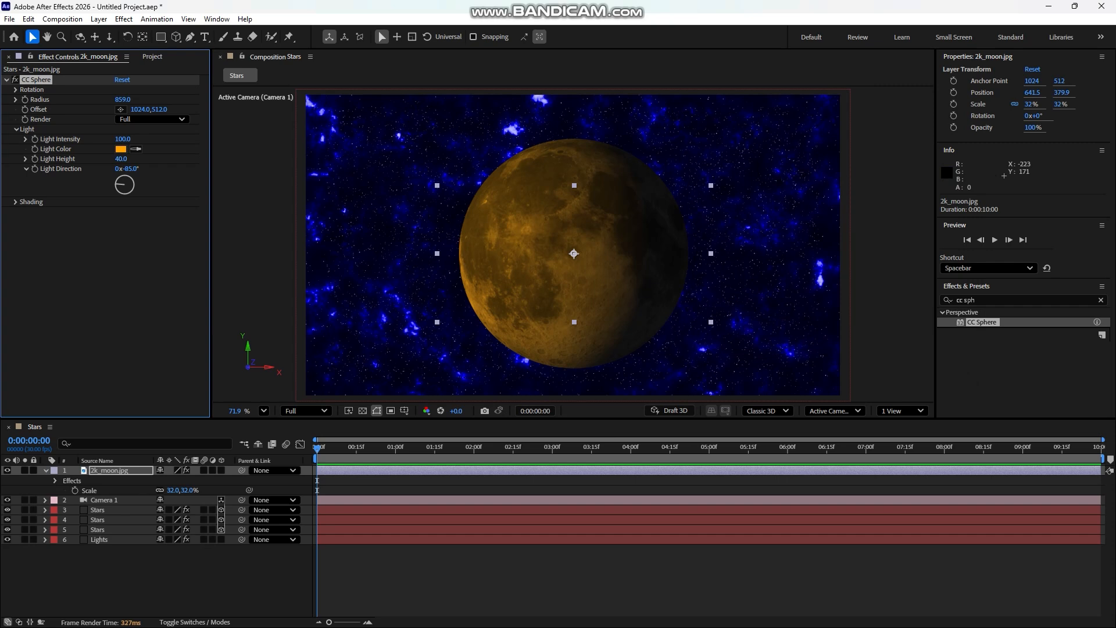
Adjust the moon sphere's shading to ambient 8, diffuse 59, specular 34, roughness 0.197 and metal 48.
left_click(16, 201)
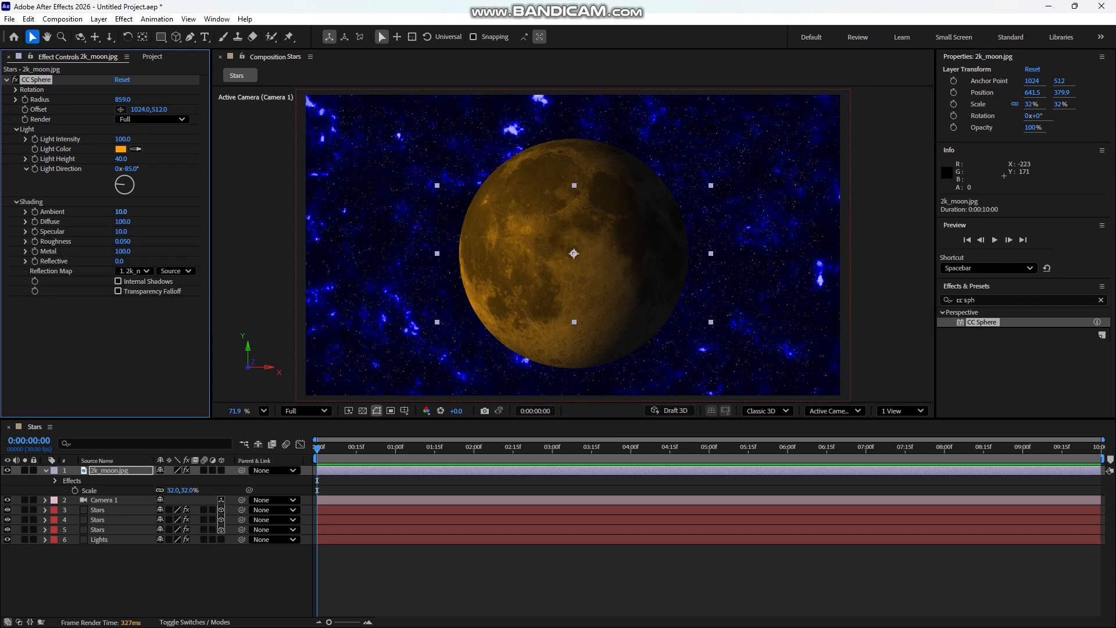
mouse_move(121, 212)
left_mouse_down()
mouse_move(172, 212)
mouse_move(144, 211)
left_mouse_up()
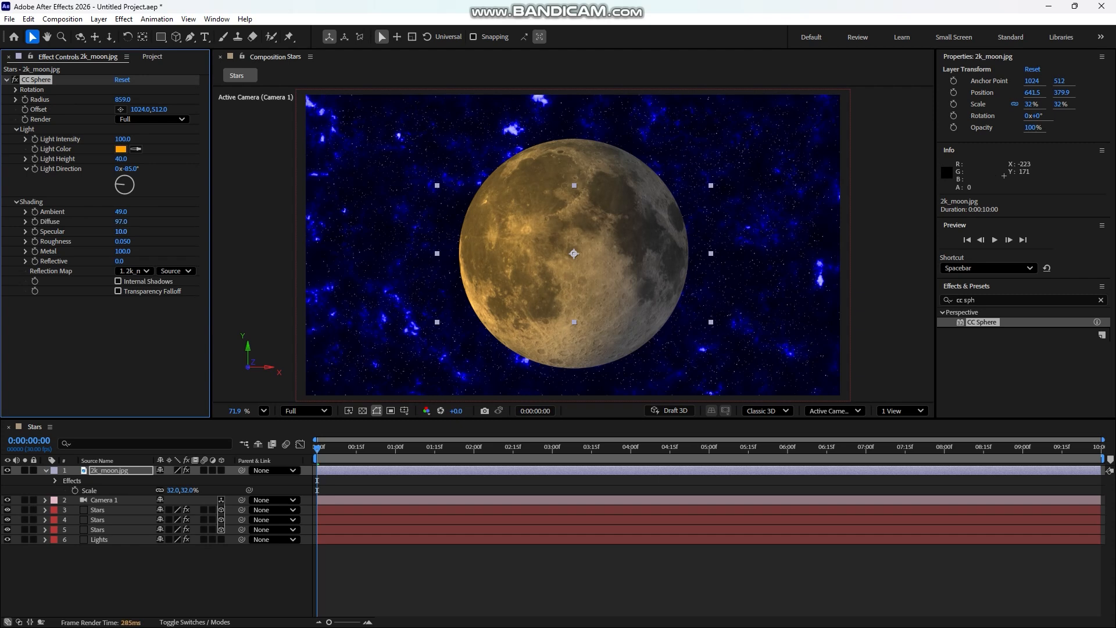
mouse_move(121, 222)
left_mouse_down()
mouse_move(70, 221)
mouse_move(130, 211)
mouse_move(129, 231)
mouse_move(117, 232)
mouse_move(130, 241)
mouse_move(86, 251)
mouse_move(140, 261)
mouse_move(110, 261)
left_mouse_up()
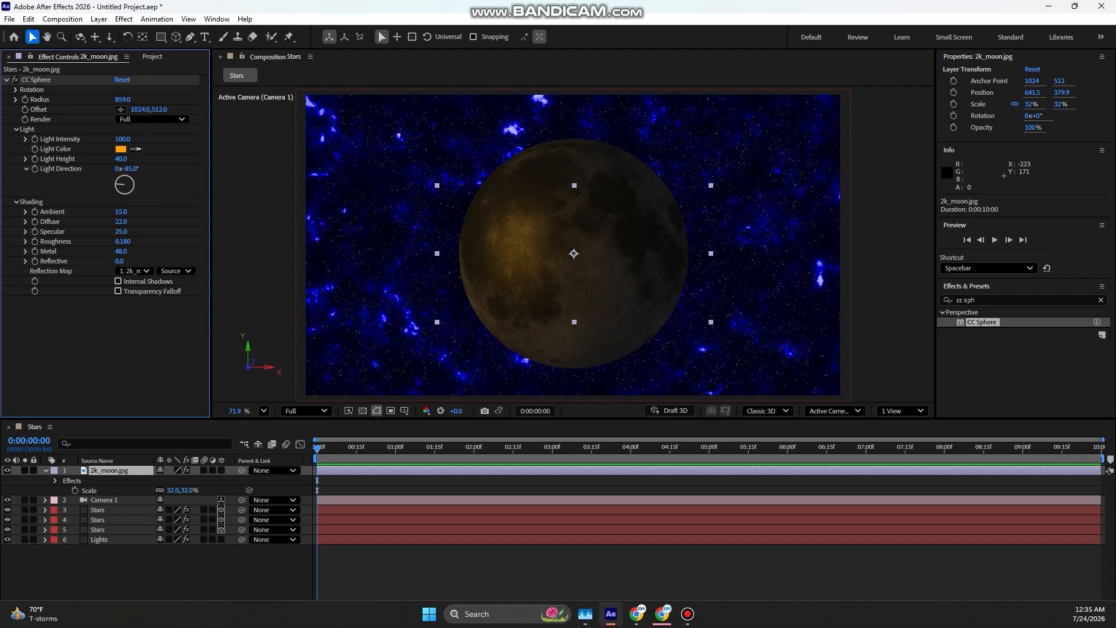
mouse_move(121, 211)
left_mouse_down()
mouse_move(143, 212)
mouse_move(117, 212)
left_mouse_up()
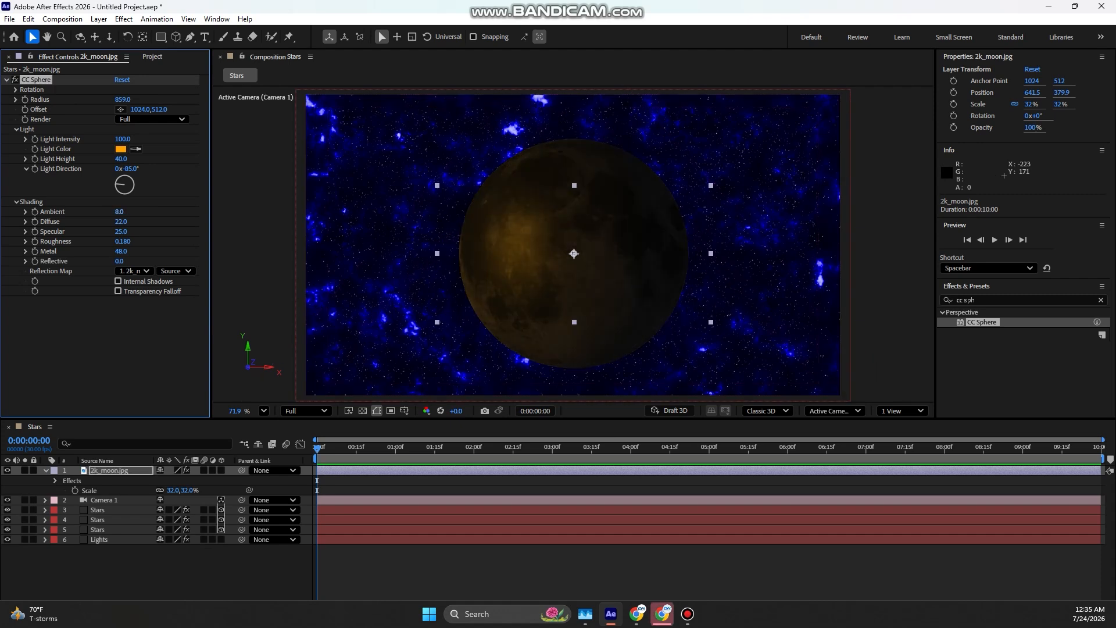
left_click_drag(121, 222, 143, 222)
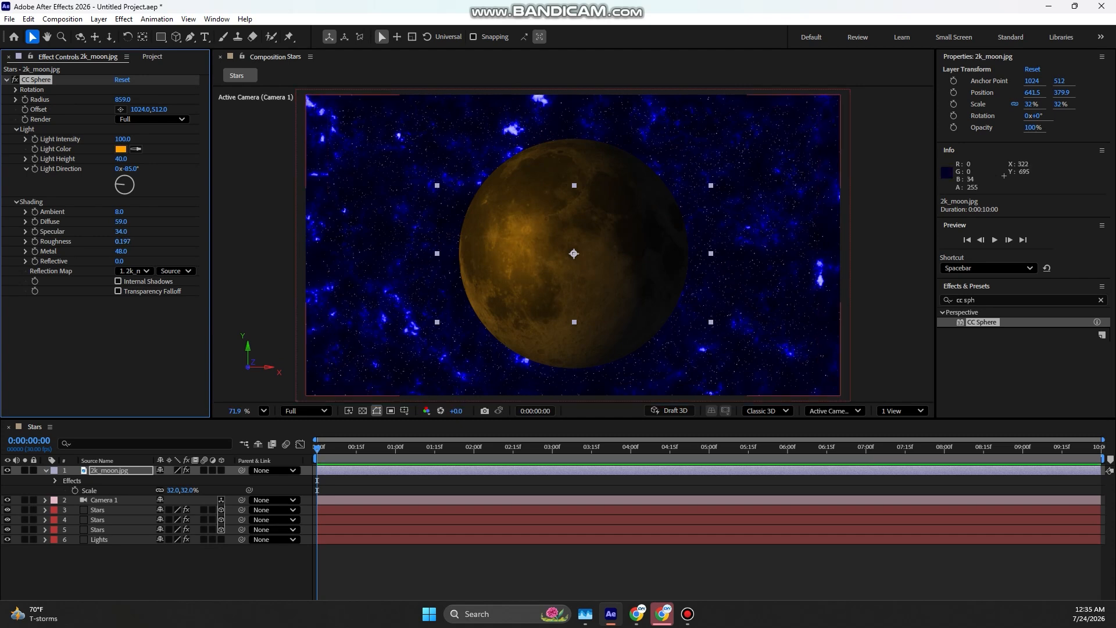
Animate the moon sphere's Rotation Y with keyframes from 0° at the first frame to a turned angle at the last frame.
left_click(573, 573)
left_click(612, 214)
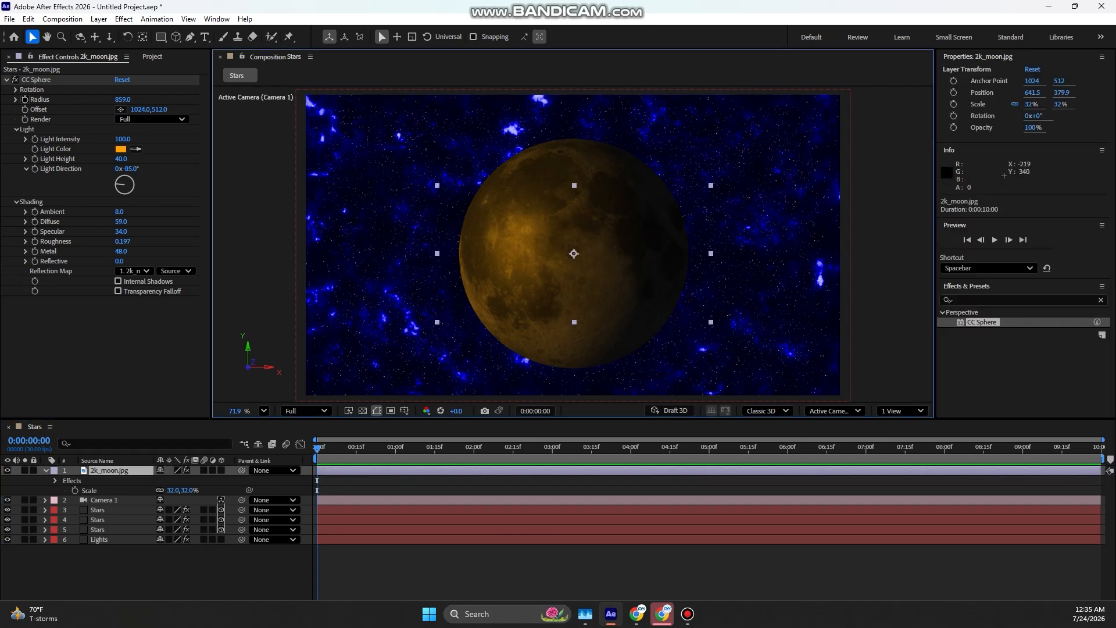
left_click(15, 89)
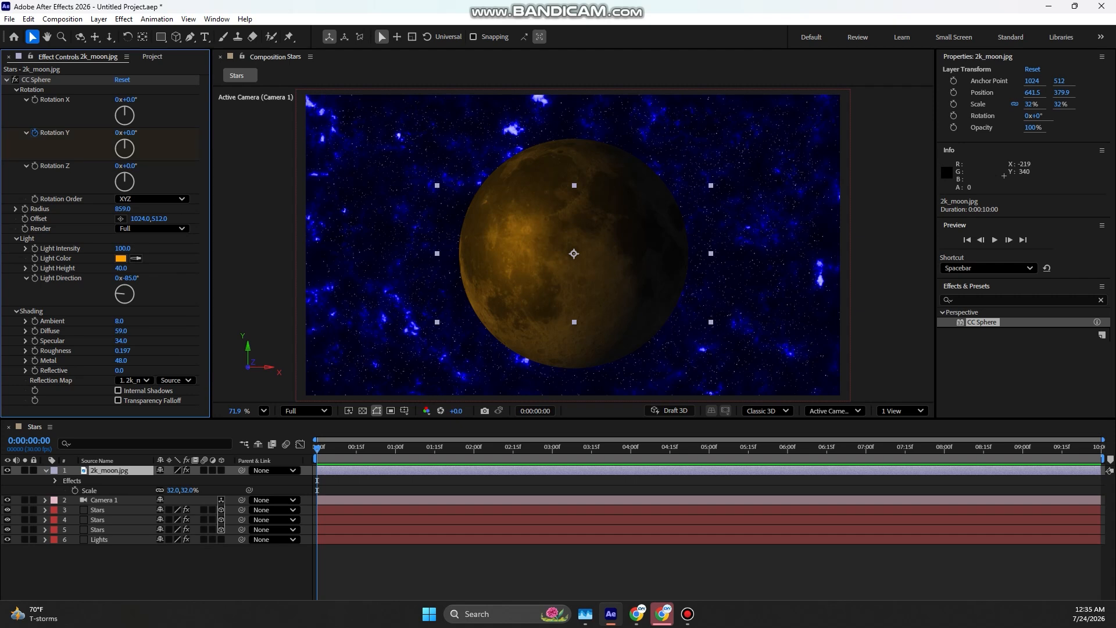
left_click(35, 132)
key("End")
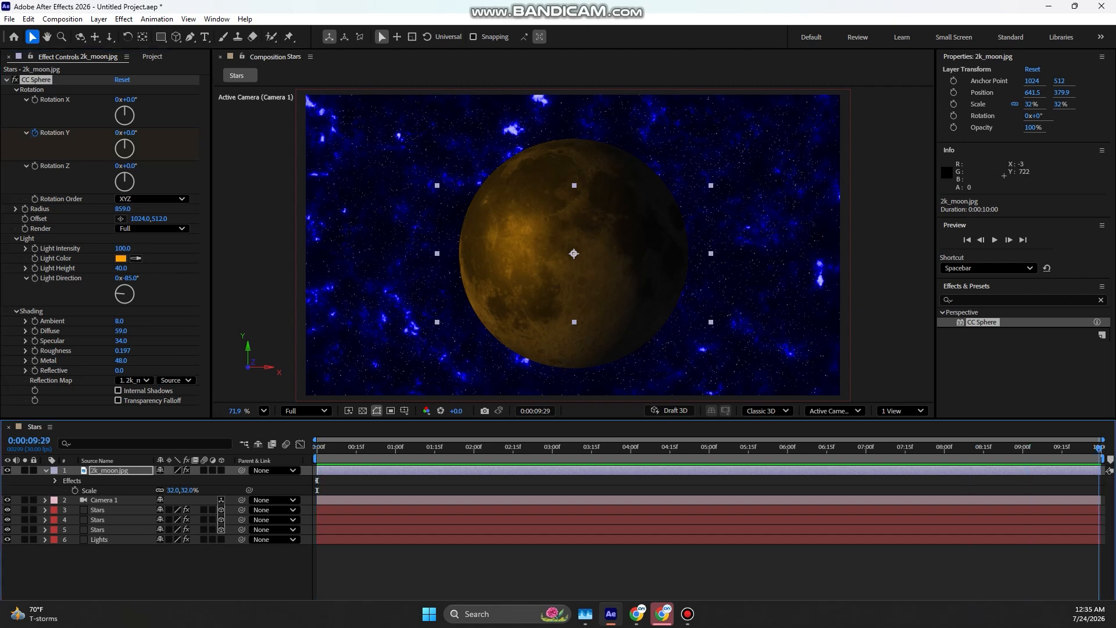
left_click_drag(129, 132, 163, 132)
key("Home")
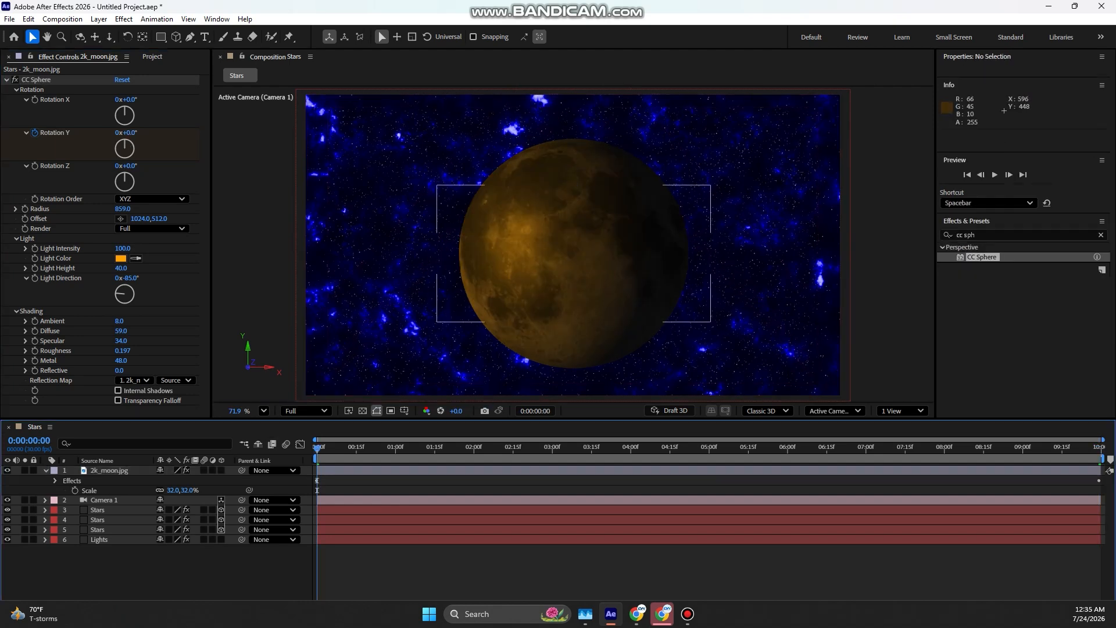
Make the moon a 3D layer and move it left and towards the camera, to about 315, 380, -749.
left_click(522, 277)
left_click(221, 470)
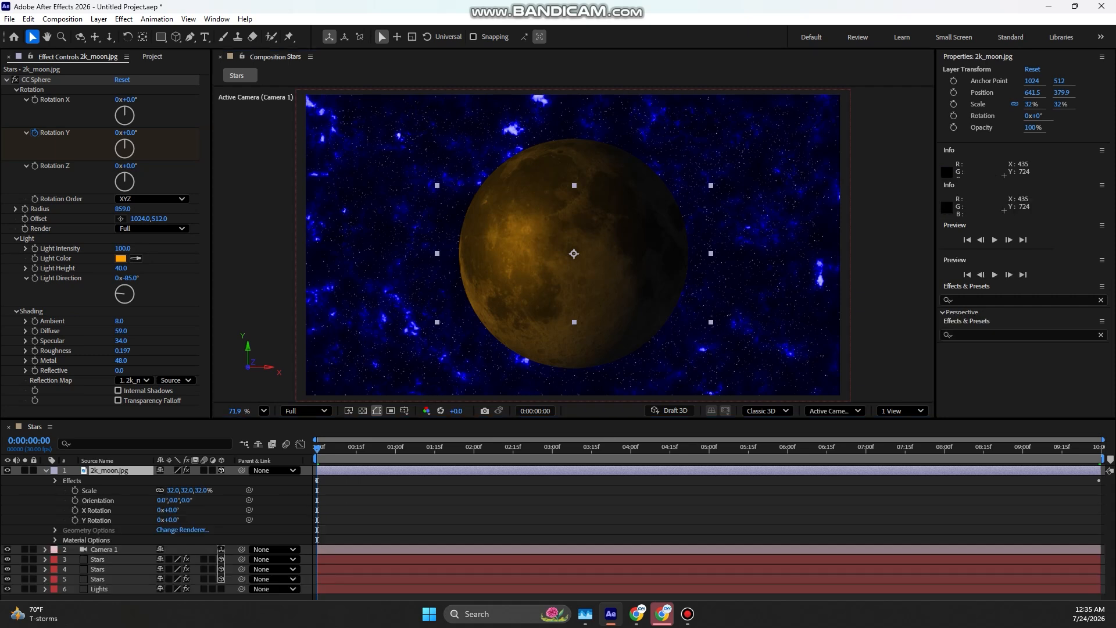
left_click_drag(636, 249, 466, 252)
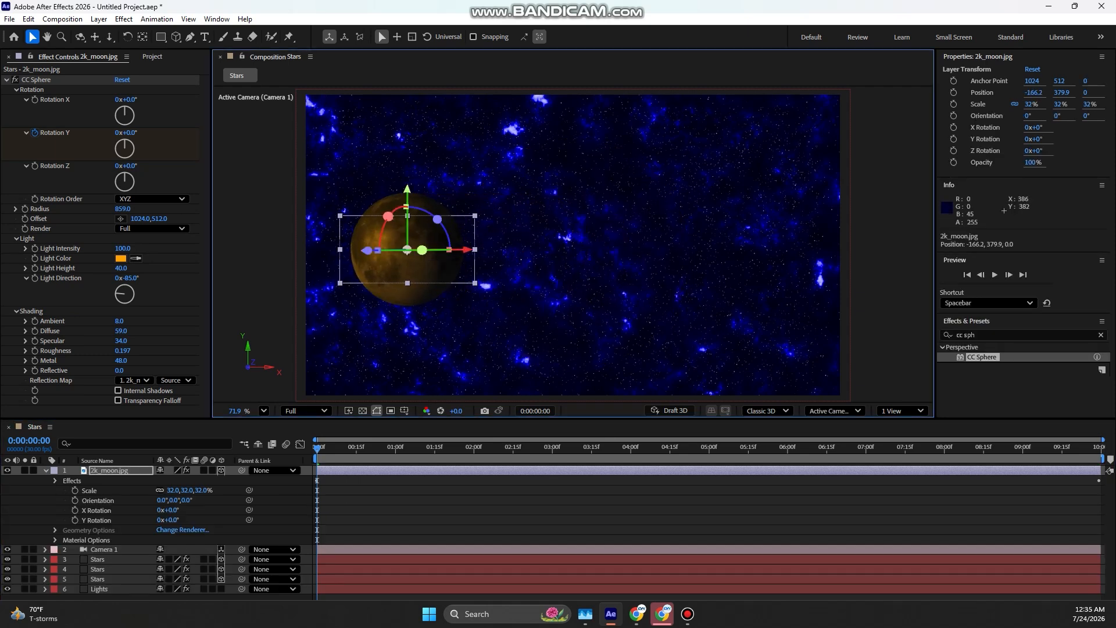
left_click_drag(366, 250, 410, 250)
left_click_drag(281, 254, 480, 254)
mouse_move(407, 256)
left_mouse_down()
mouse_move(346, 258)
mouse_move(399, 259)
left_mouse_up()
Import the 2k_earth_daymap image and place it right of centre in the Stars composition.
left_click(152, 56)
left_click(104, 278)
double_click(105, 279)
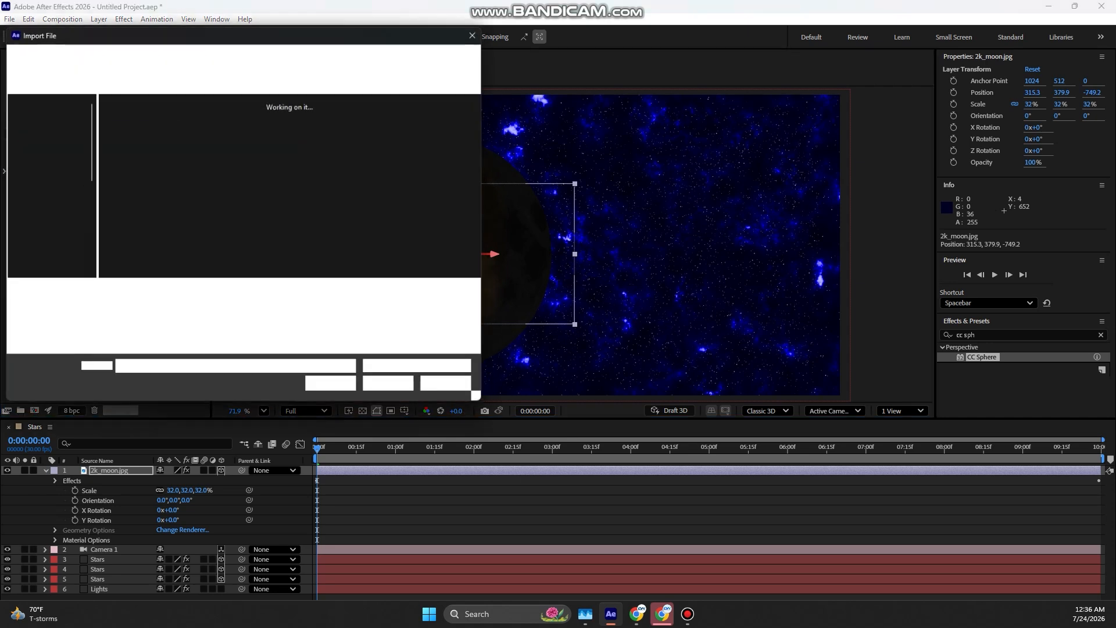
left_click(136, 138)
double_click(136, 135)
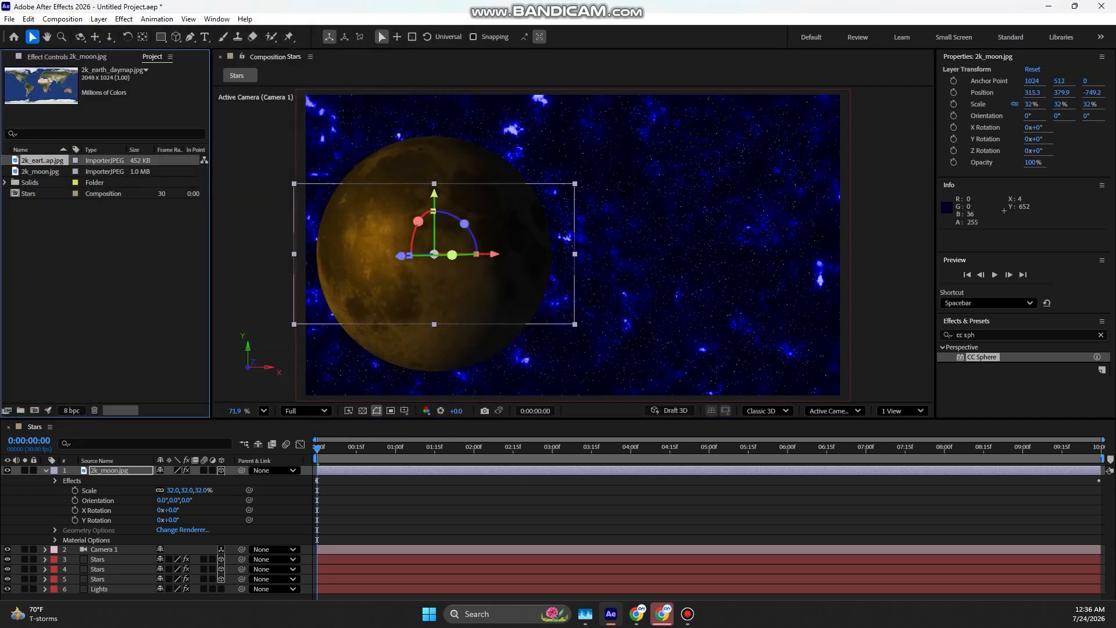
left_click_drag(41, 160, 630, 247)
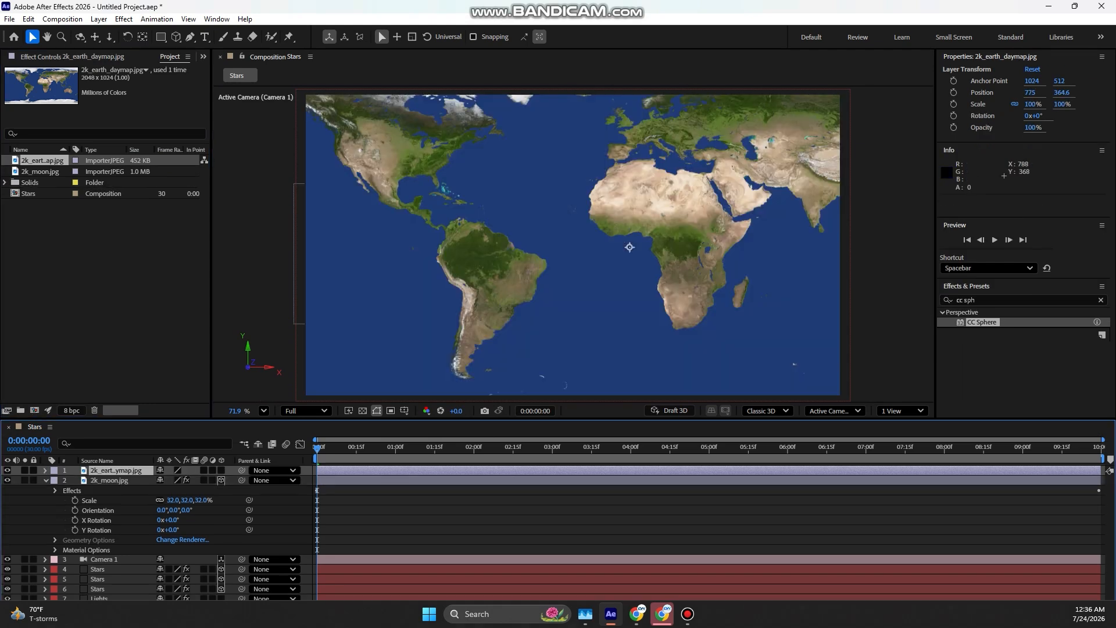
Apply CC Sphere to the 2k_earth_daymap layer and set its light colour to a saturated azure blue.
double_click(981, 322)
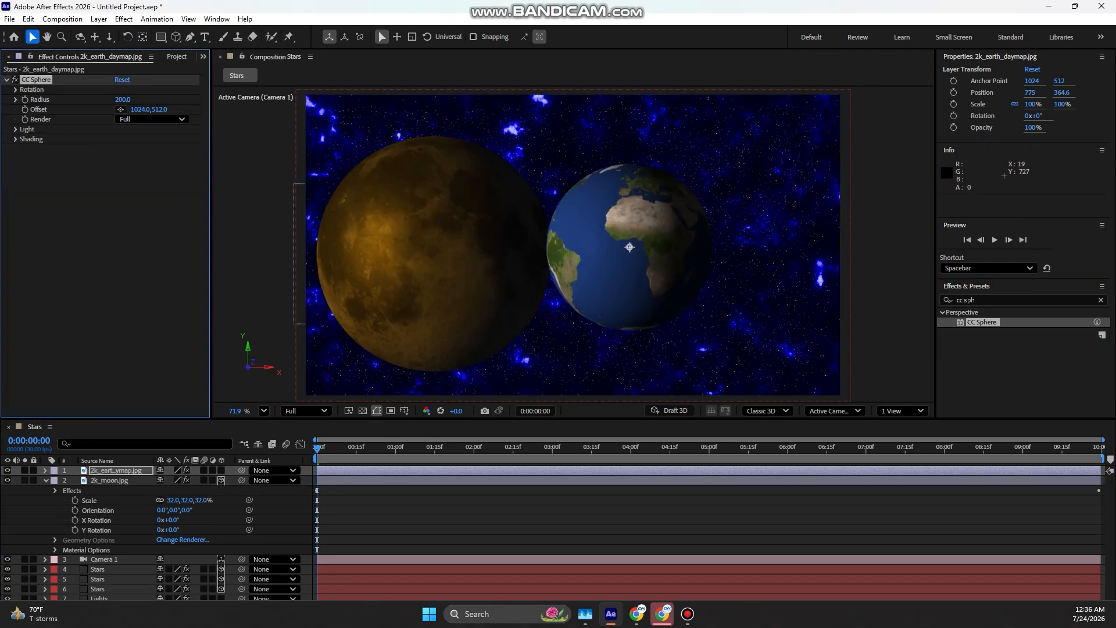
left_click(117, 470)
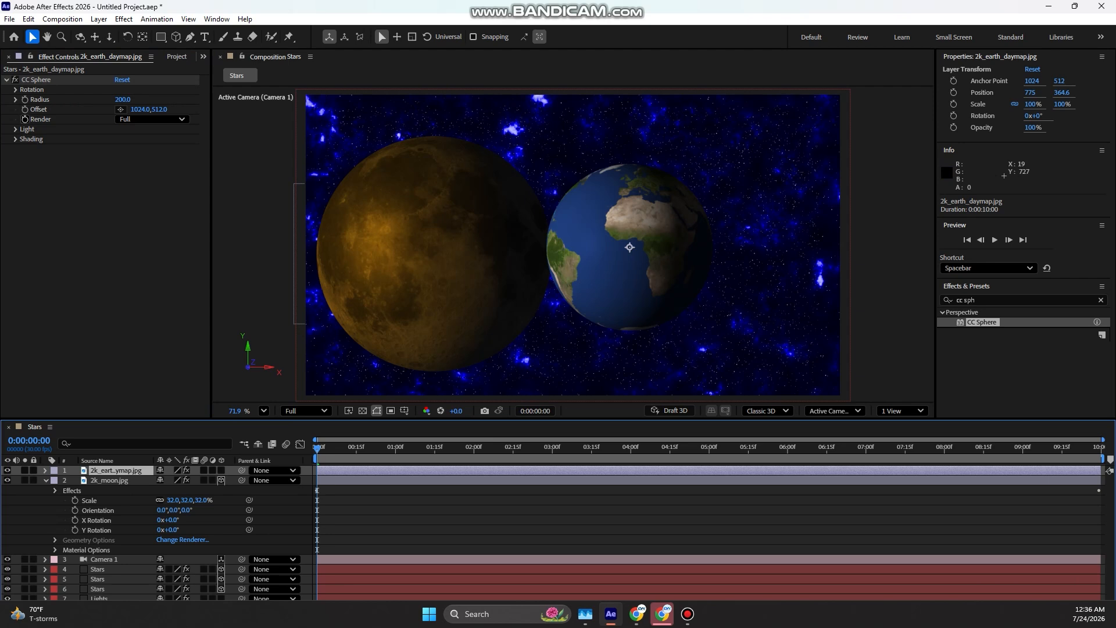
left_click(15, 129)
left_click(120, 149)
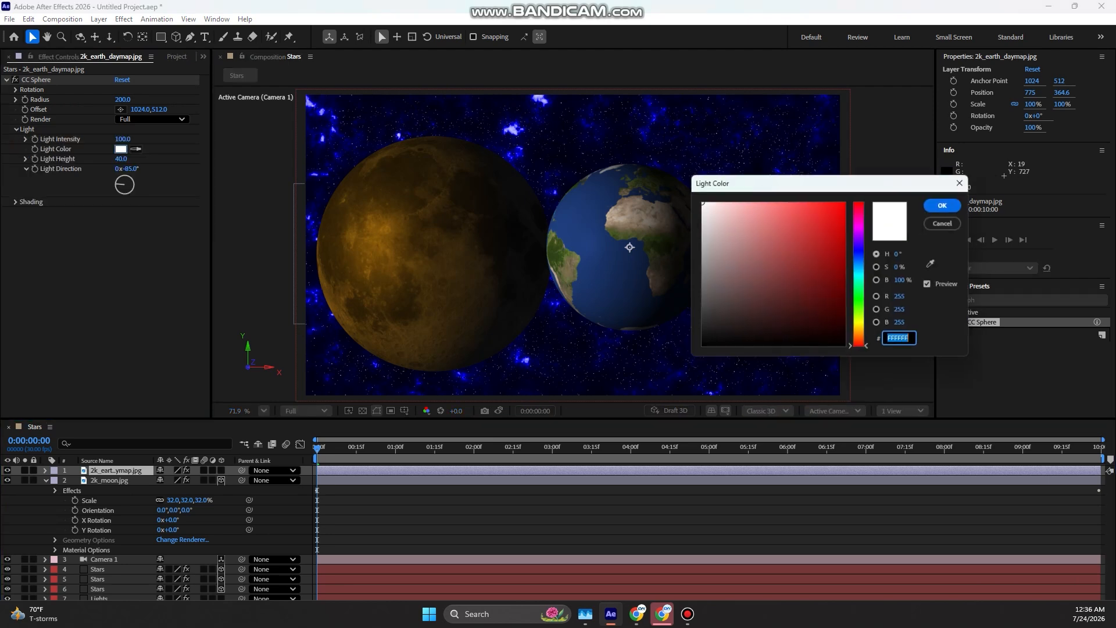
left_click(861, 265)
left_click(847, 202)
left_click_drag(861, 265, 861, 264)
left_click(947, 204)
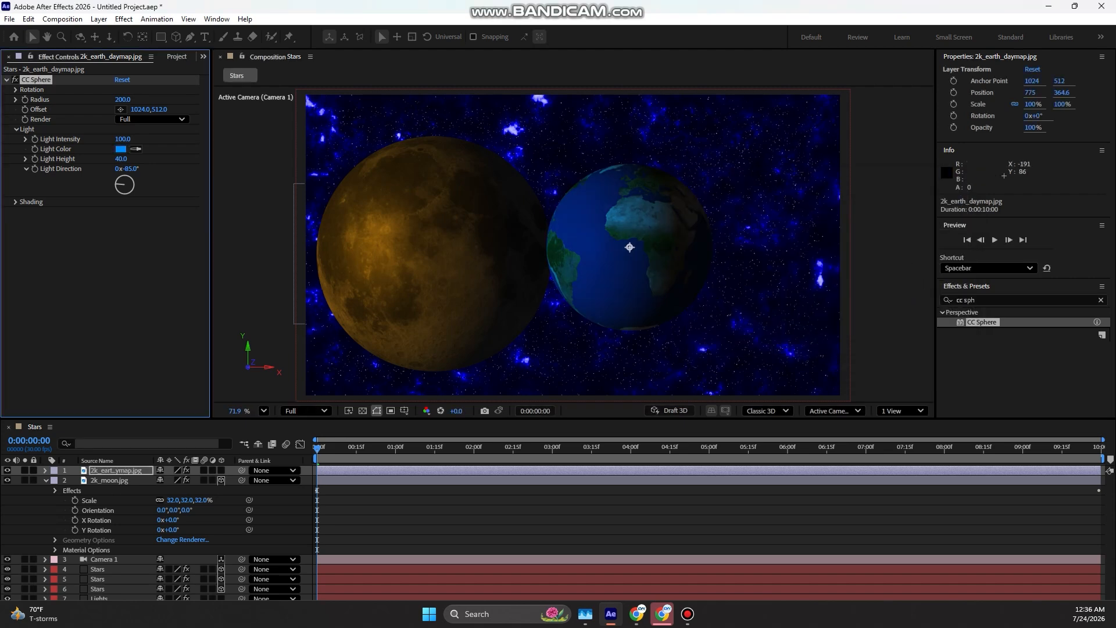
Adjust the Earth sphere's shading to ambient 25, specular 100, roughness 0.499 and metal 42.
left_click(16, 202)
mouse_move(121, 211)
left_mouse_down()
mouse_move(153, 211)
mouse_move(93, 221)
mouse_move(146, 231)
mouse_move(70, 251)
mouse_move(105, 261)
left_mouse_up()
left_click_drag(121, 212, 129, 241)
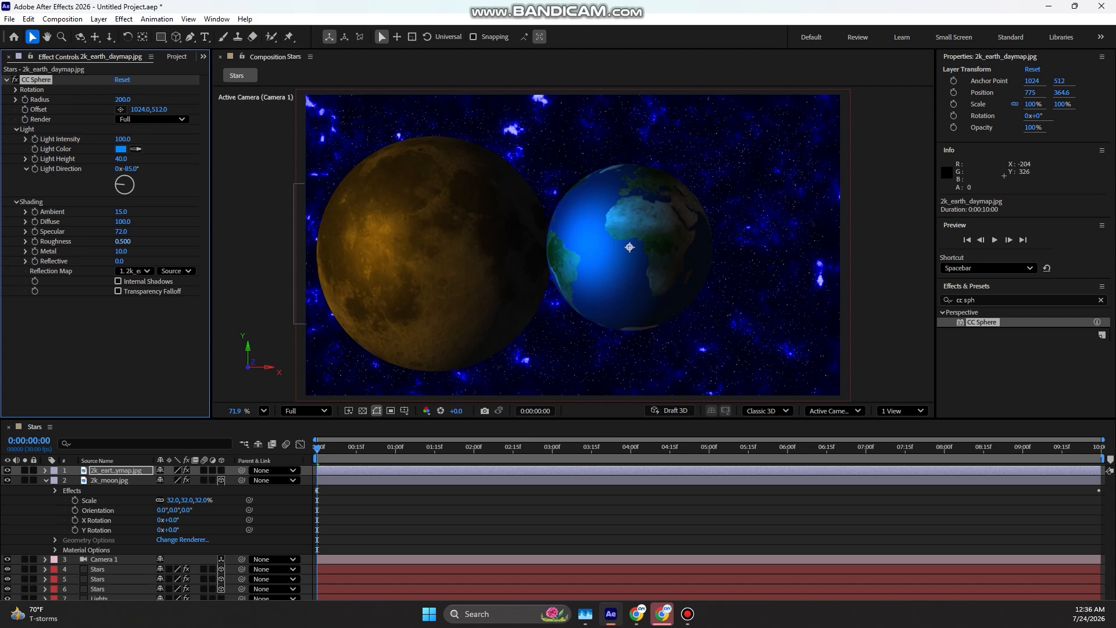
mouse_move(121, 231)
left_mouse_down()
mouse_move(131, 231)
mouse_move(111, 222)
mouse_move(128, 211)
mouse_move(111, 211)
mouse_move(121, 212)
left_mouse_up()
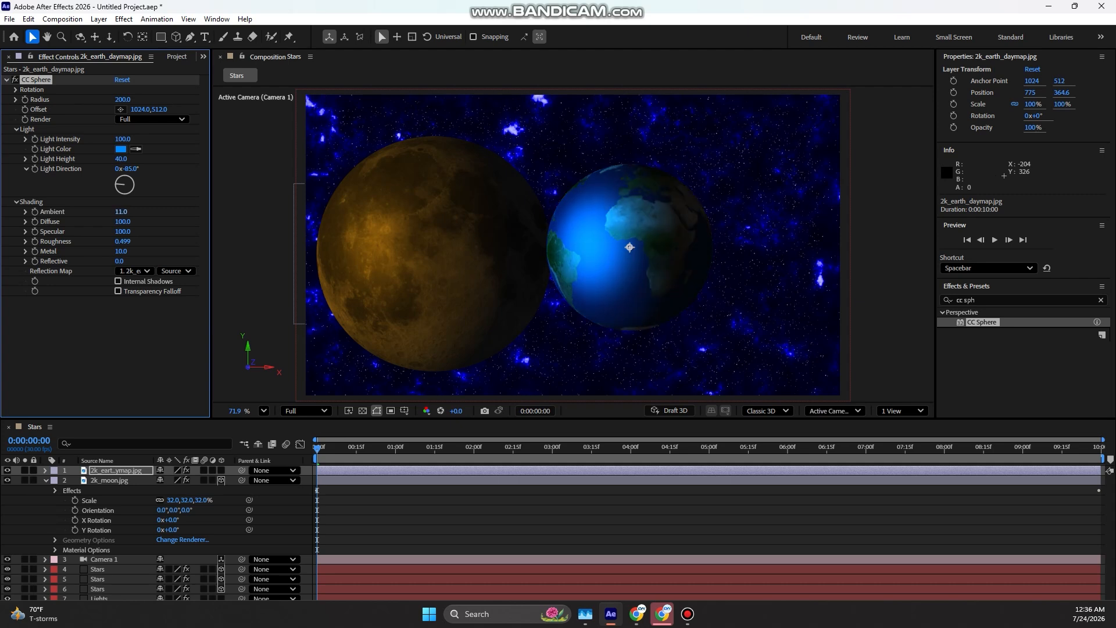
left_click_drag(121, 251, 111, 251)
left_click_drag(121, 251, 111, 251)
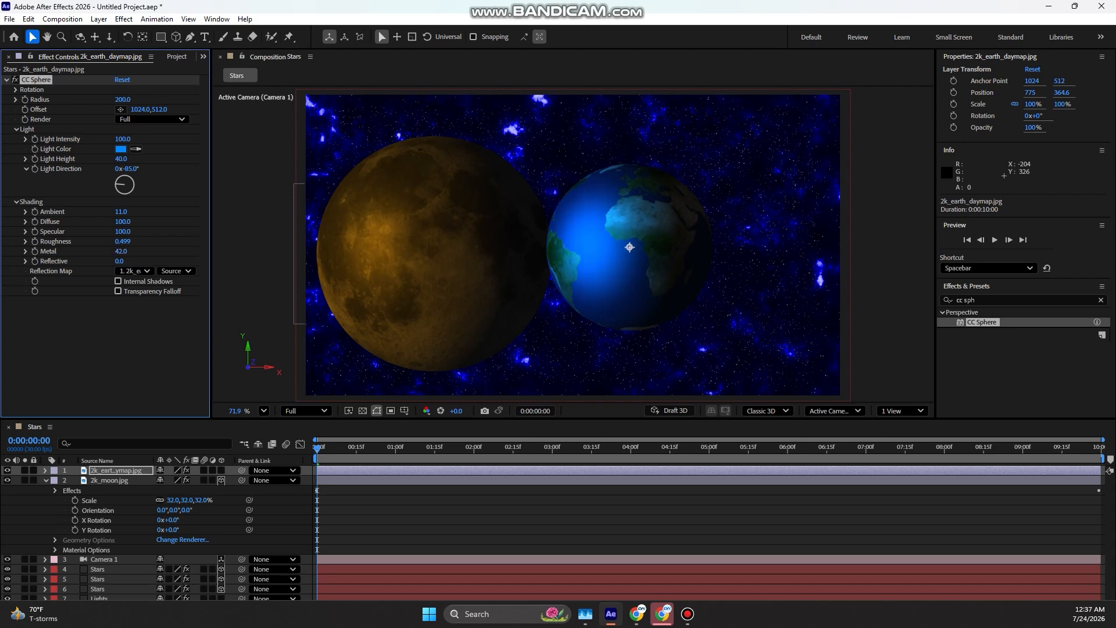
left_click_drag(121, 212, 129, 211)
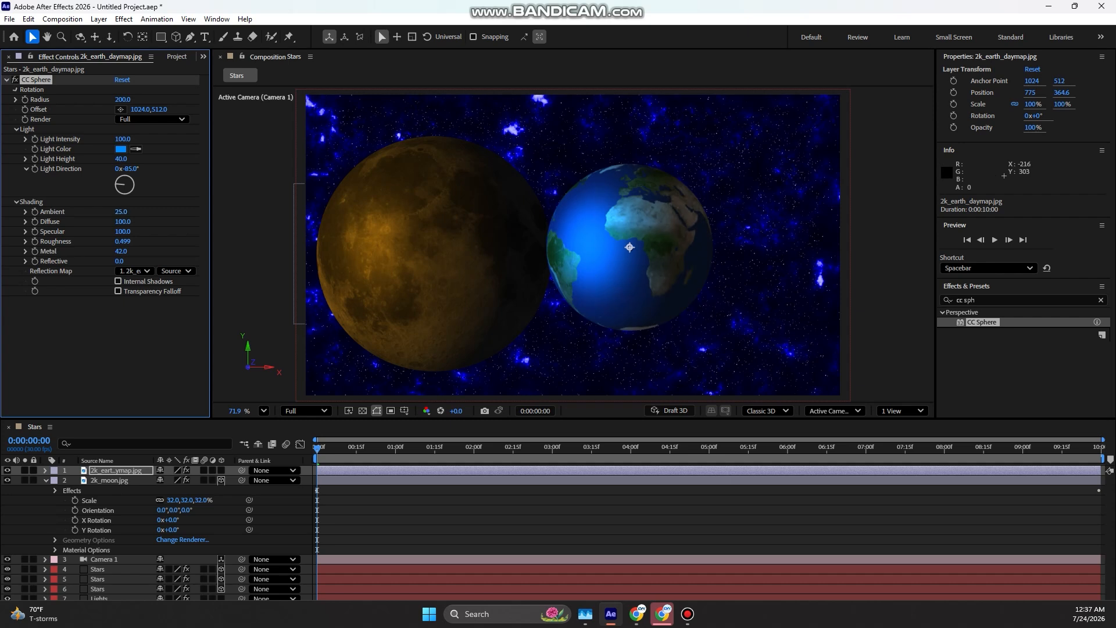
Animate the Earth sphere's Rotation Y with keyframes from 0° at the first frame to 61° at the last frame.
left_click(16, 90)
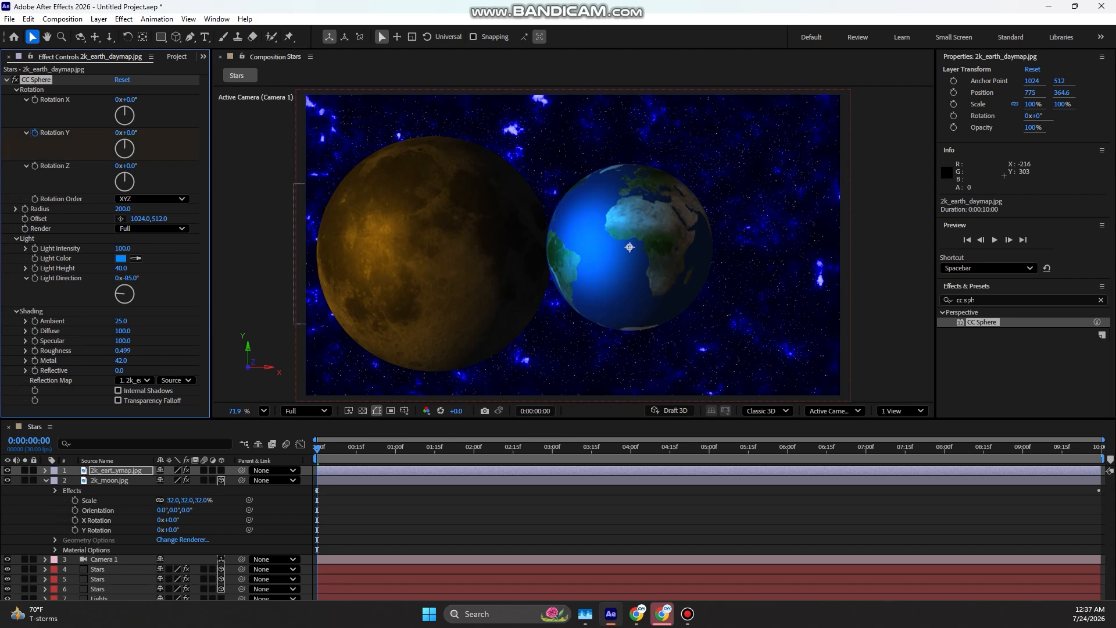
key("End")
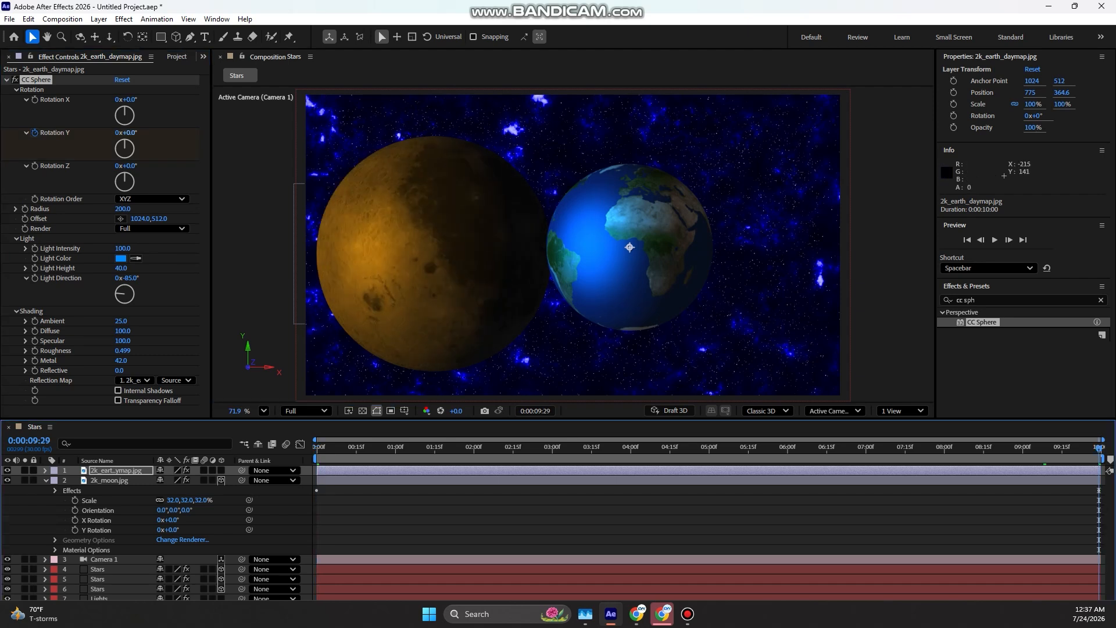
left_click_drag(132, 133, 161, 132)
left_click(631, 253)
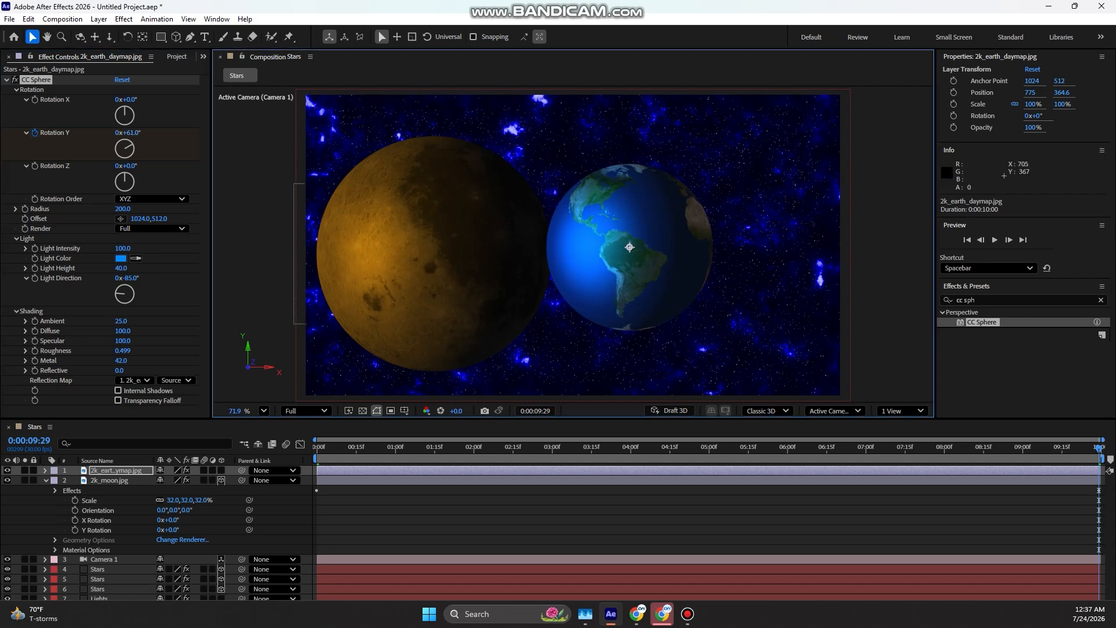
Make the Earth a 3D layer shifted right to about X 1605, and move the nearest Stars layer to the top of the stack.
left_click(220, 470)
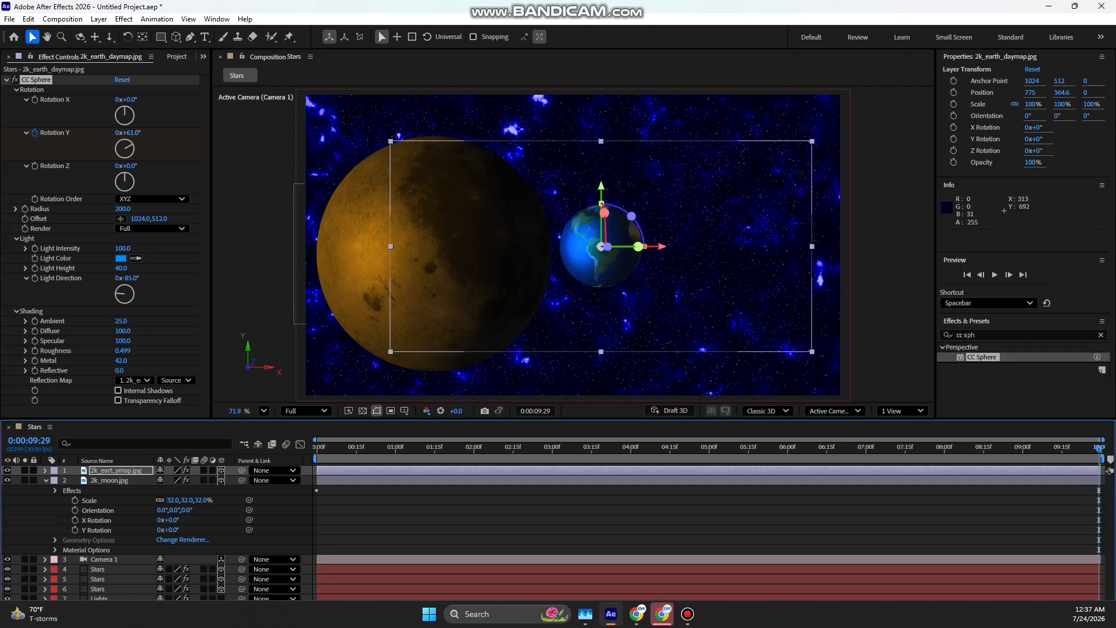
left_click_drag(664, 248, 838, 251)
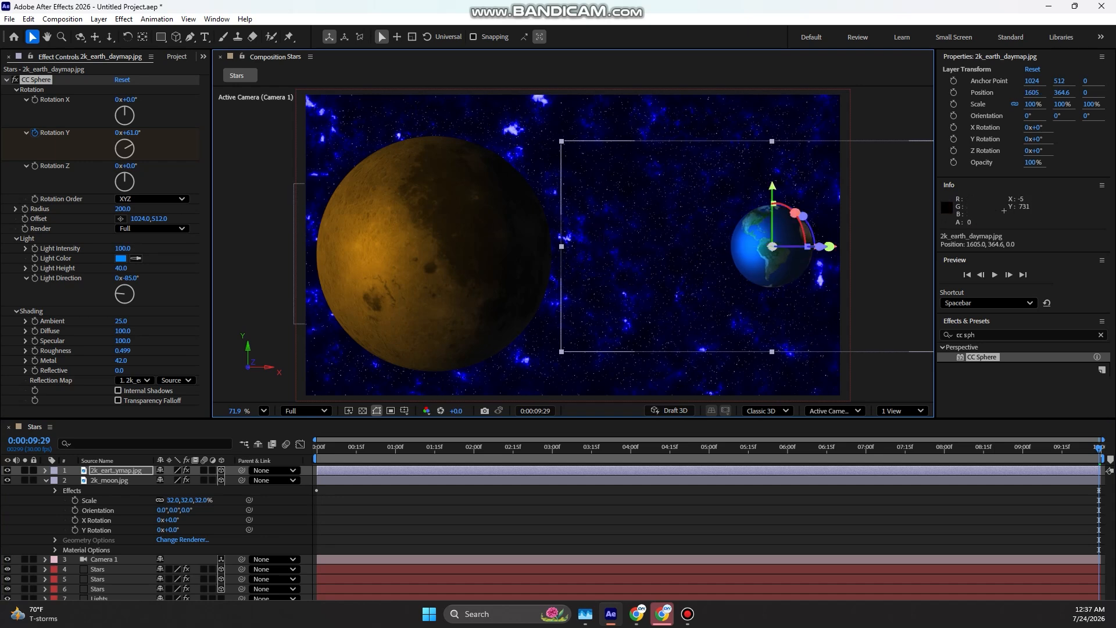
left_click_drag(97, 569, 107, 467)
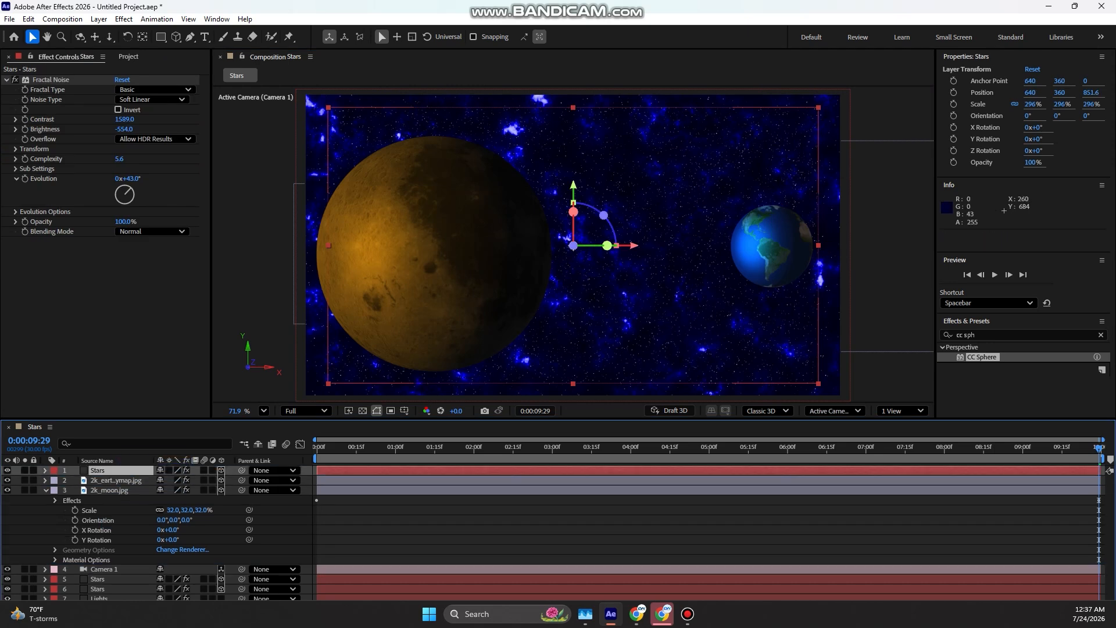
left_click(372, 526)
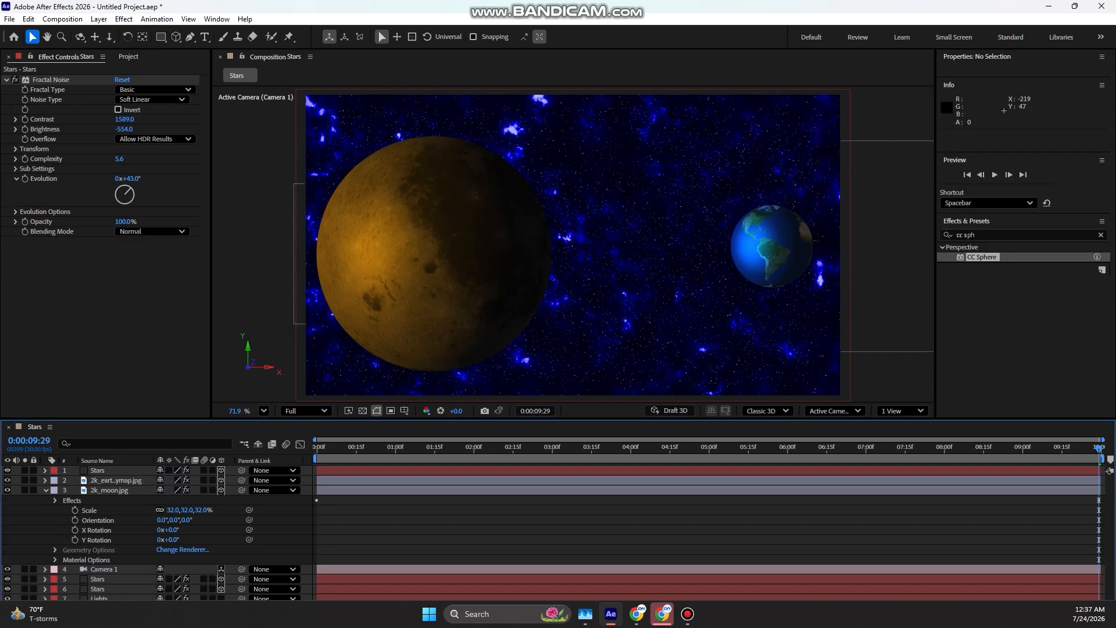
Push the Earth farther from the camera and to the right, to about 2365, 342, 1391.
left_click(800, 252)
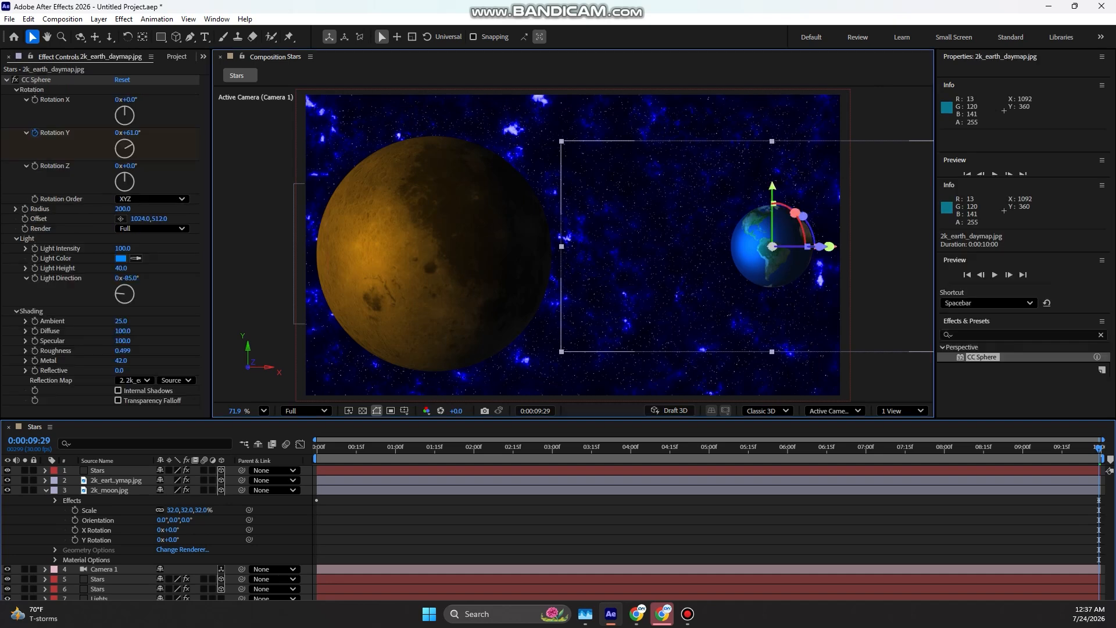
left_click_drag(816, 247, 772, 246)
left_click_drag(673, 246, 754, 244)
Push the moon layer away from the camera to about Z -116.
left_click(442, 256)
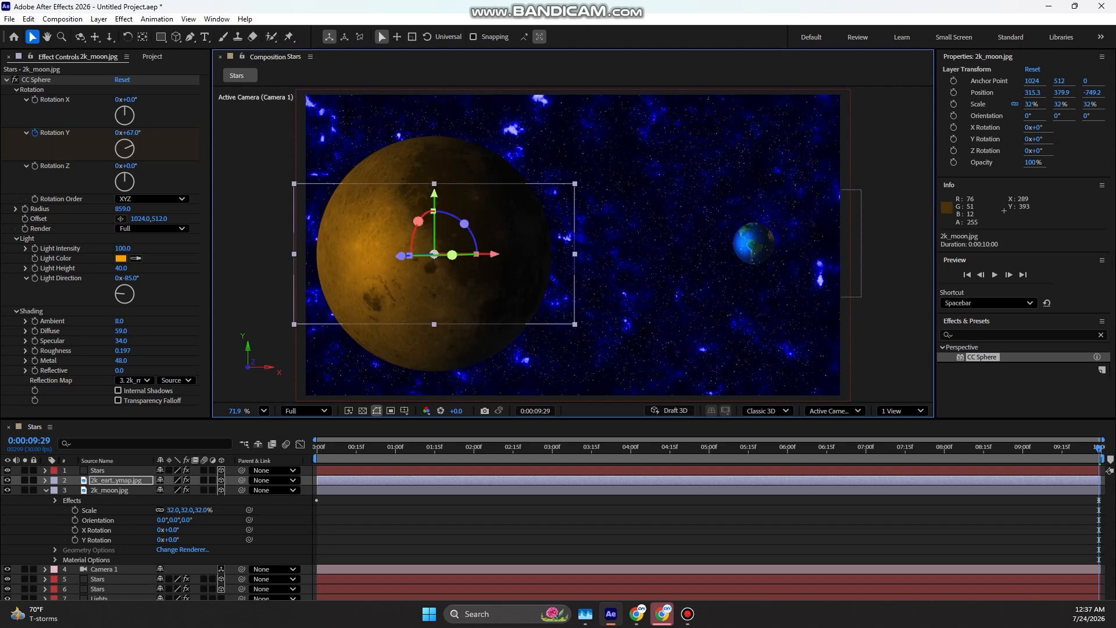
left_click_drag(401, 257, 498, 262)
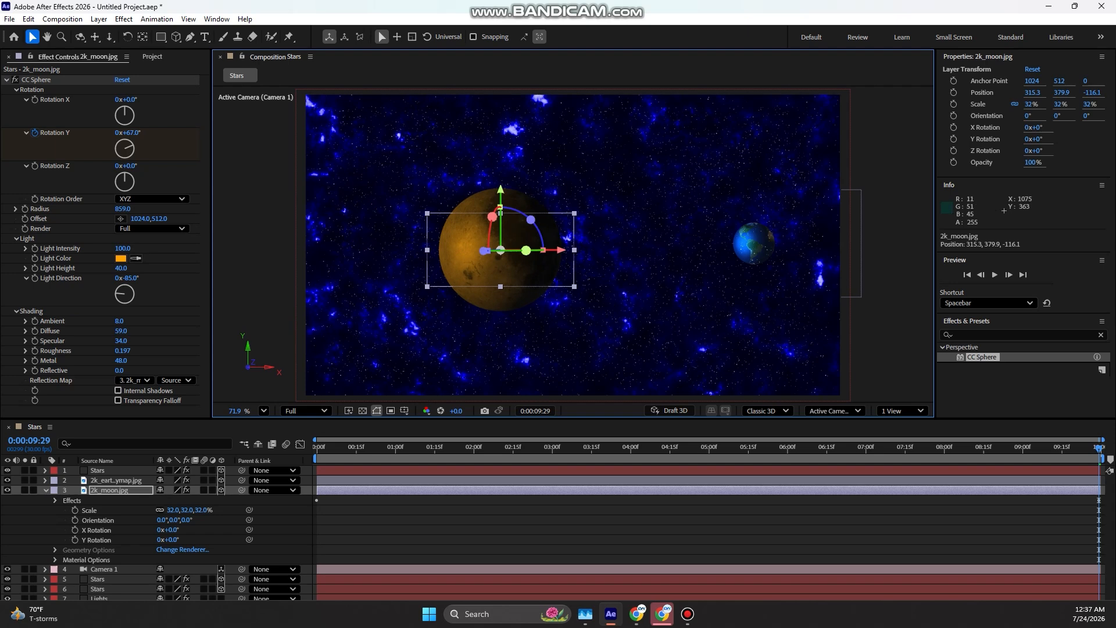
left_click(863, 245)
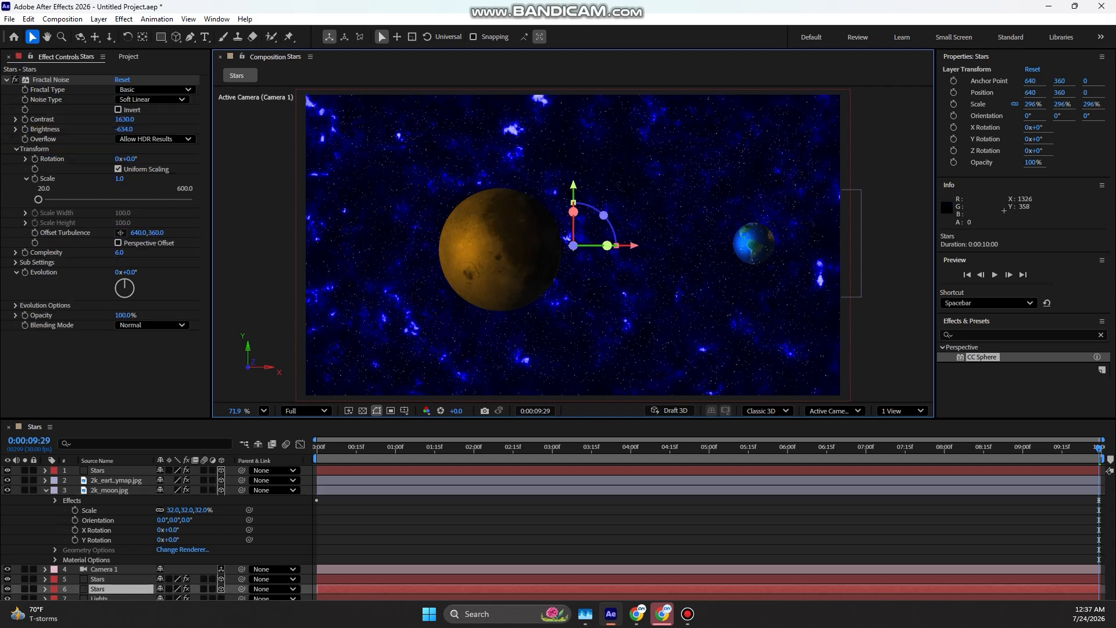
left_click(782, 523)
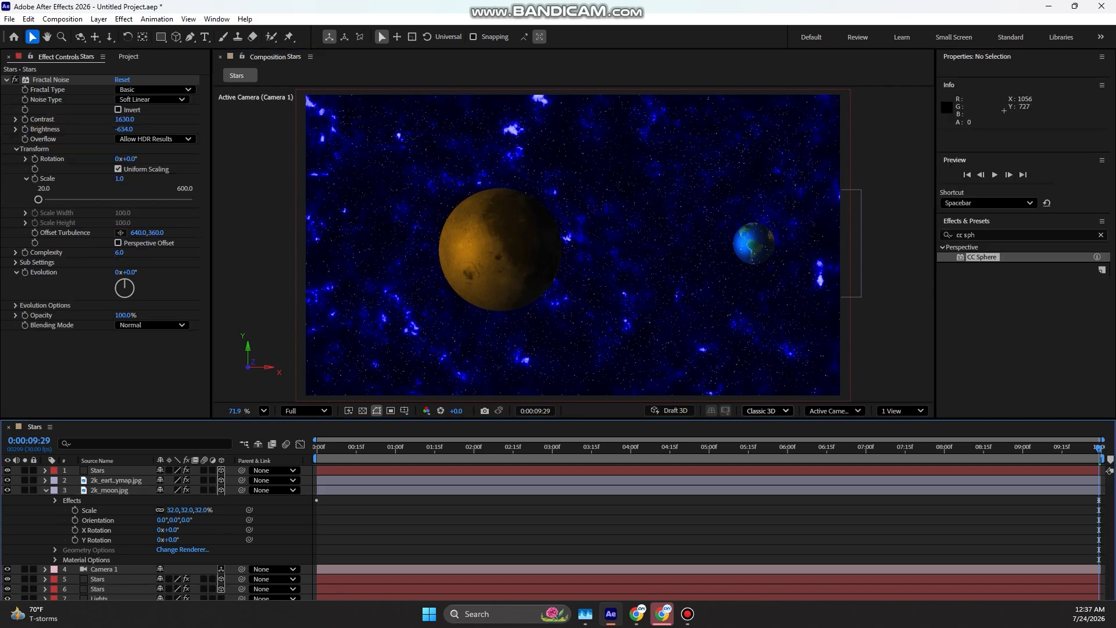
left_click(857, 250)
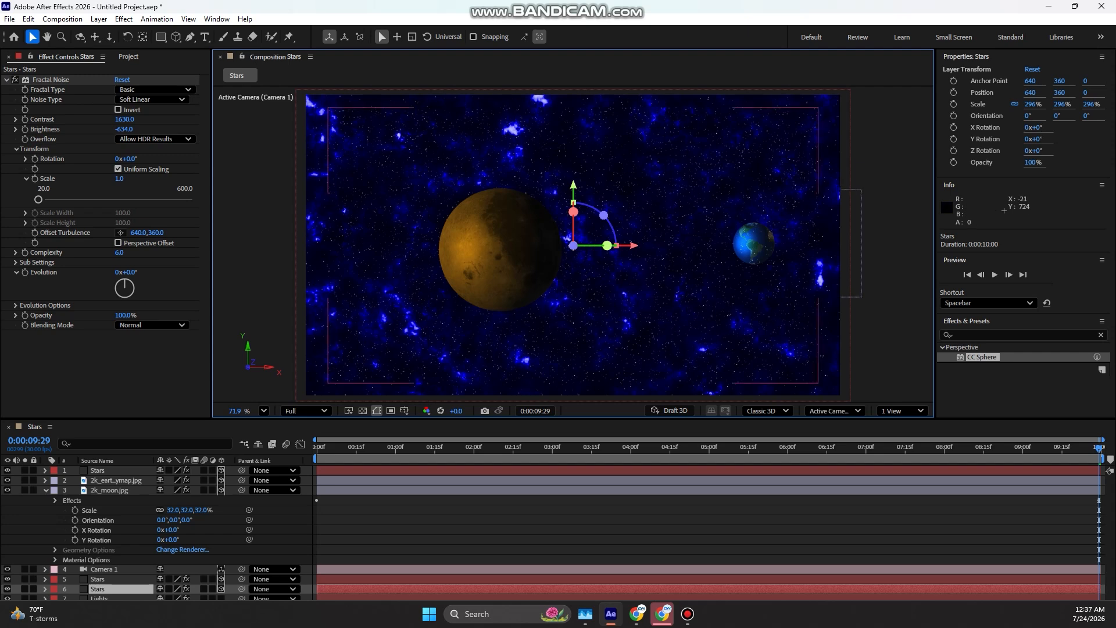
Bring the Earth closer and slightly higher, to about 1614, 283, -35, and shift the moon left to about X 15.
left_click(558, 480)
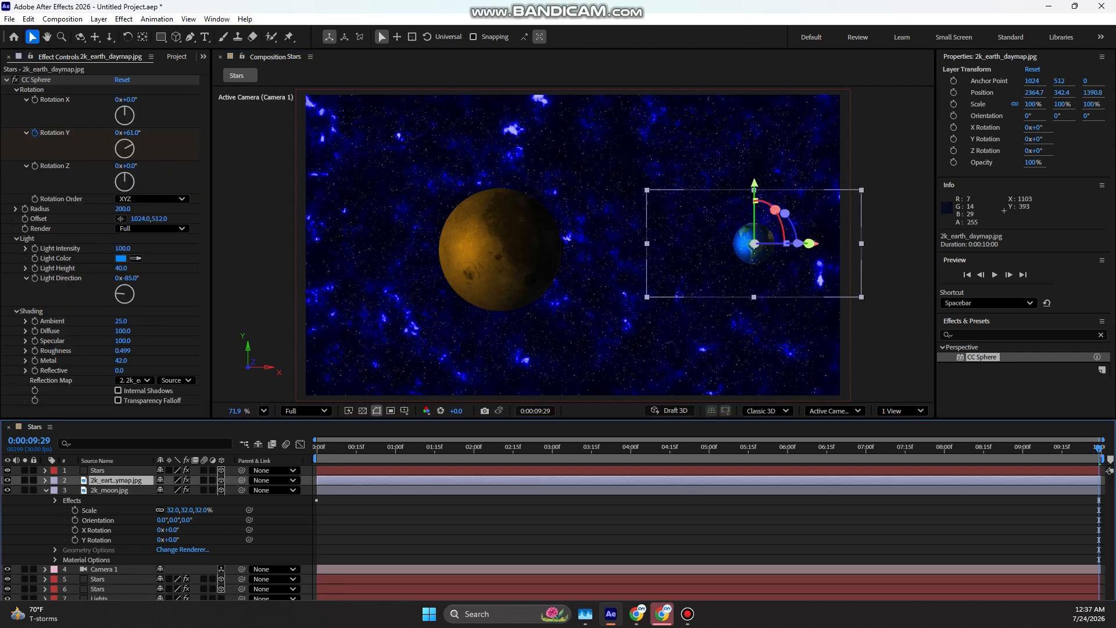
left_click_drag(798, 243, 892, 248)
left_click_drag(883, 282, 806, 283)
mouse_move(765, 244)
left_mouse_down()
mouse_move(734, 236)
mouse_move(846, 230)
mouse_move(779, 228)
left_mouse_up()
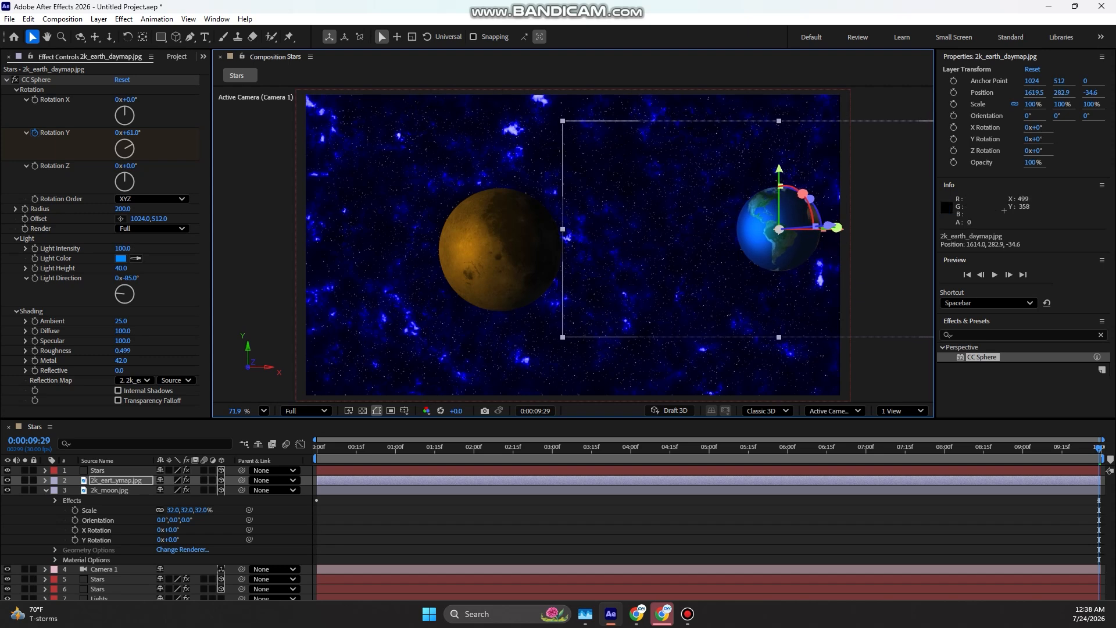
left_click(515, 244)
left_click_drag(559, 250, 493, 250)
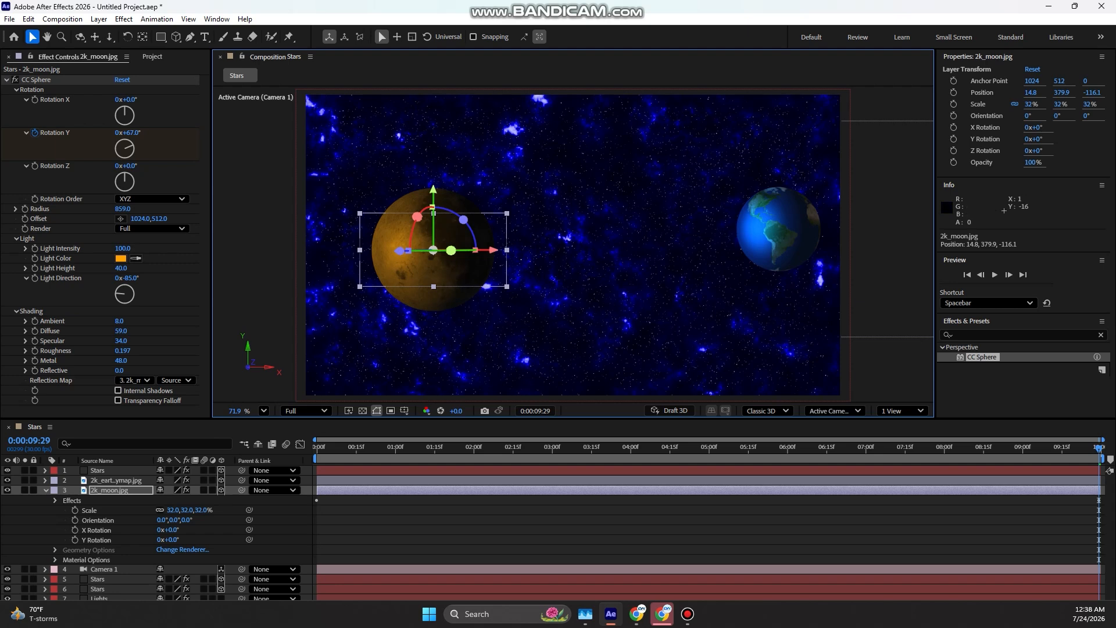
At the first frame, pan and dolly Camera 1 to a close-up of the Earth, at about 1541, 281, -430.
key("Home")
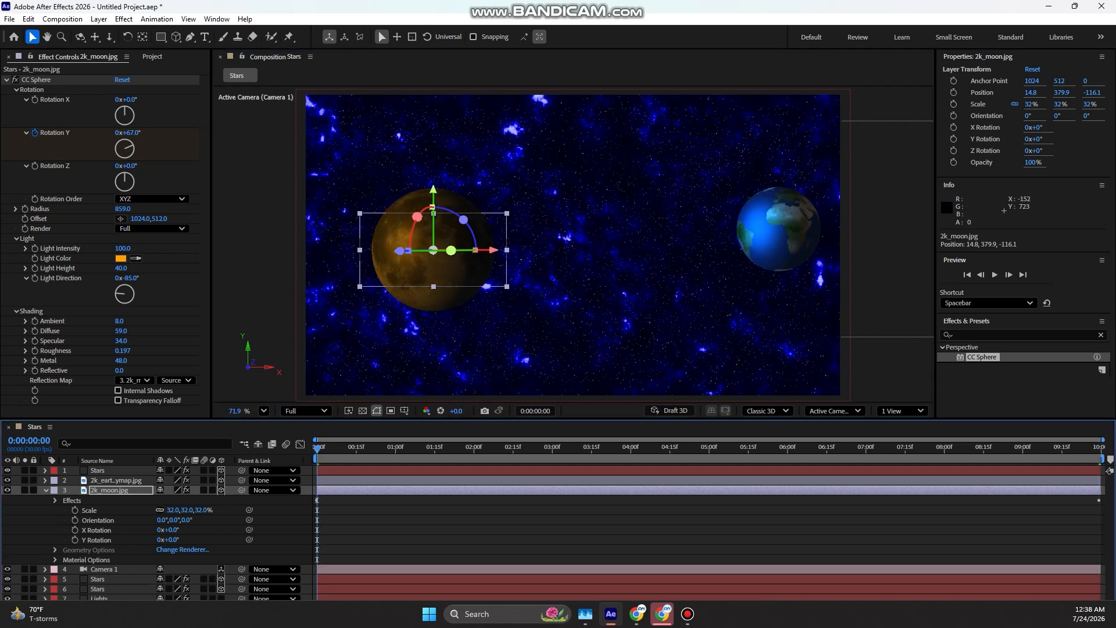
left_click(109, 37)
left_click_drag(710, 217, 710, 146)
left_click(95, 36)
left_click_drag(686, 191, 349, 192)
key("c")
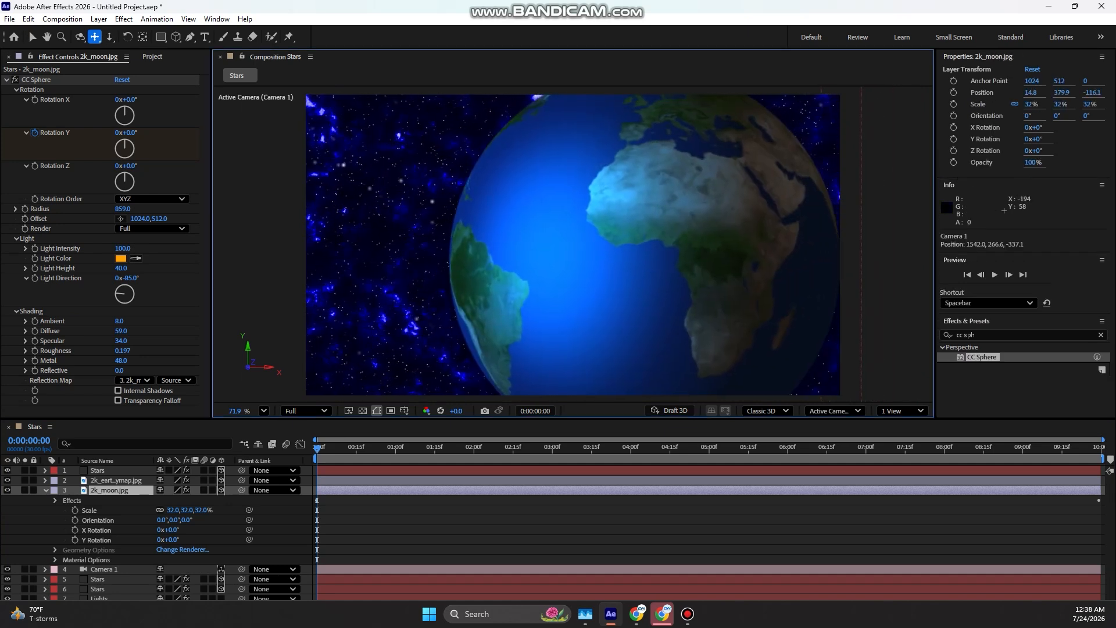
scroll(587, 173, "down", 3)
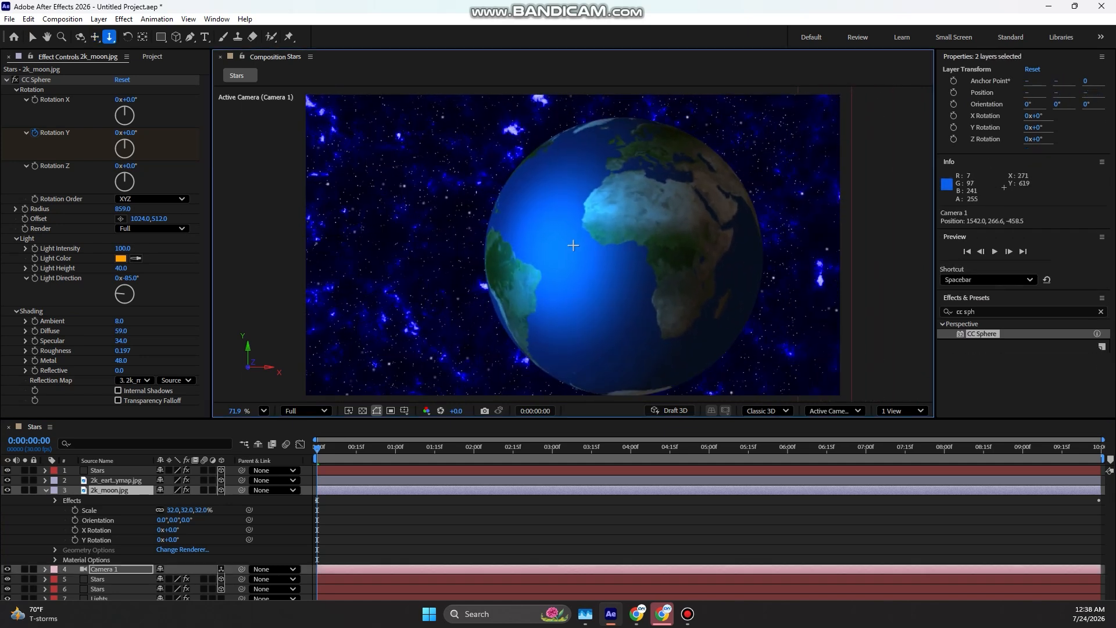
left_click_drag(592, 304, 591, 299)
left_click(95, 37)
left_click_drag(641, 185, 643, 175)
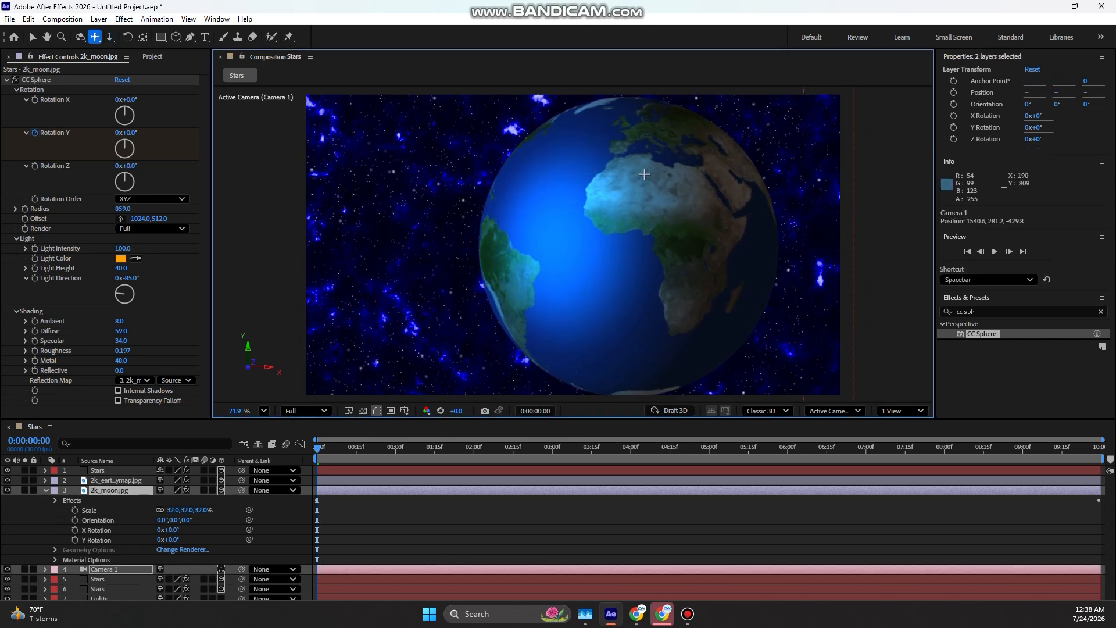
Increase the Earth sphere's Rotation Y at the last frame to 273°.
left_click_drag(317, 448, 390, 448)
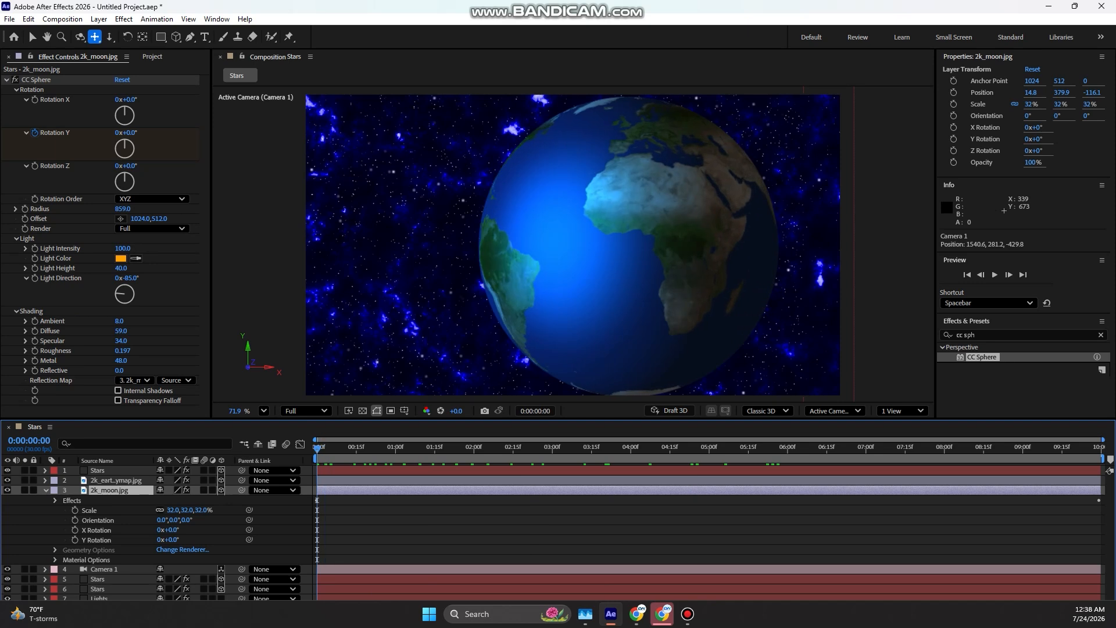
key("End")
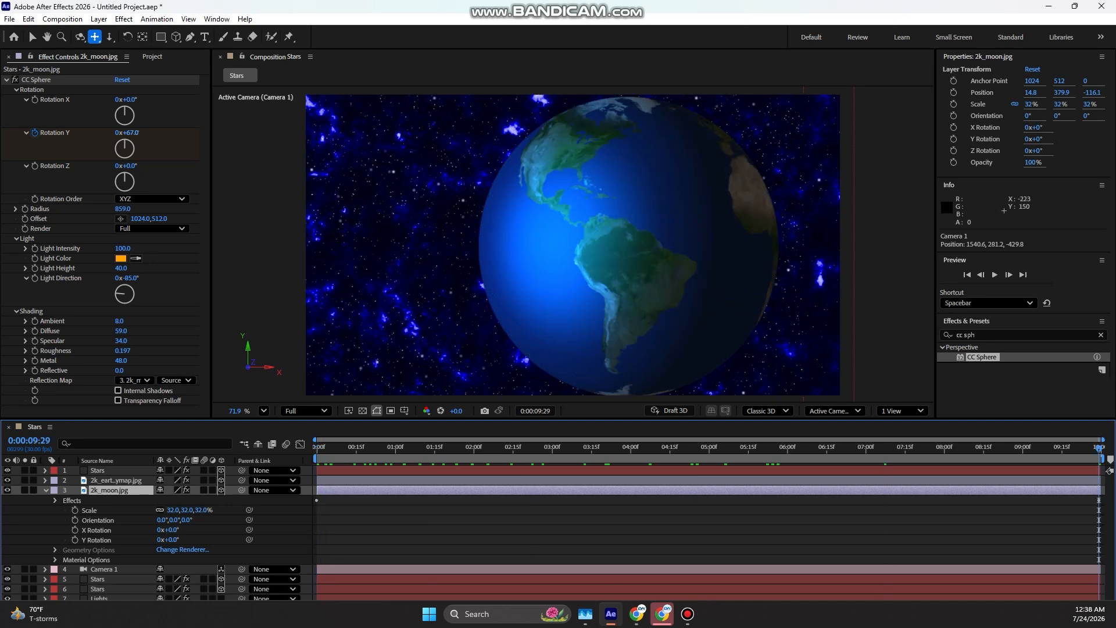
left_click_drag(131, 133, 194, 132)
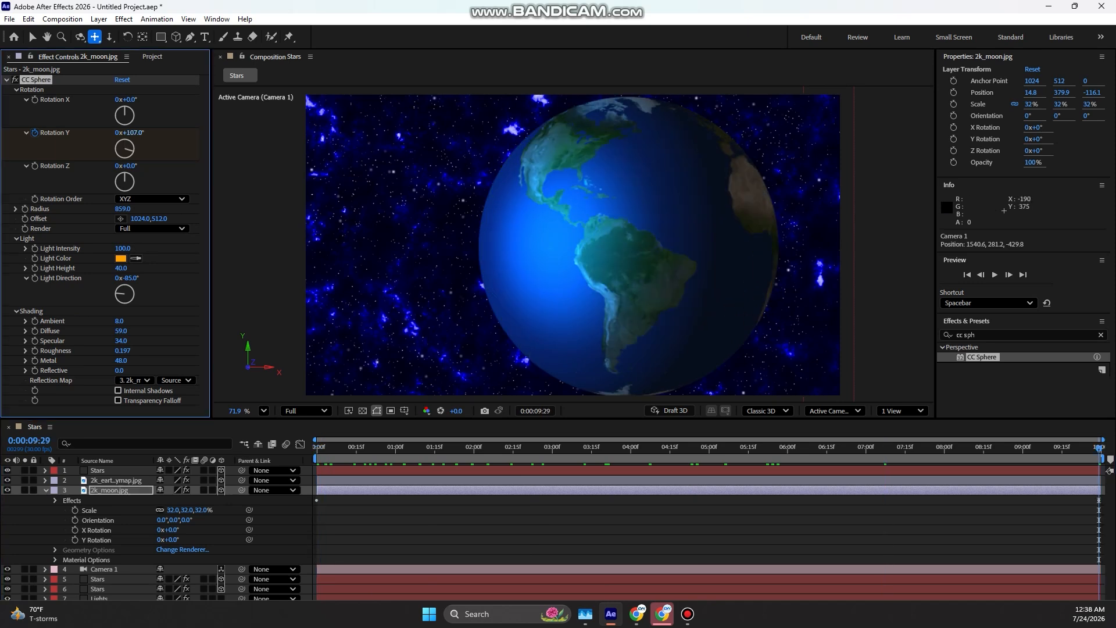
key("ctrl+z")
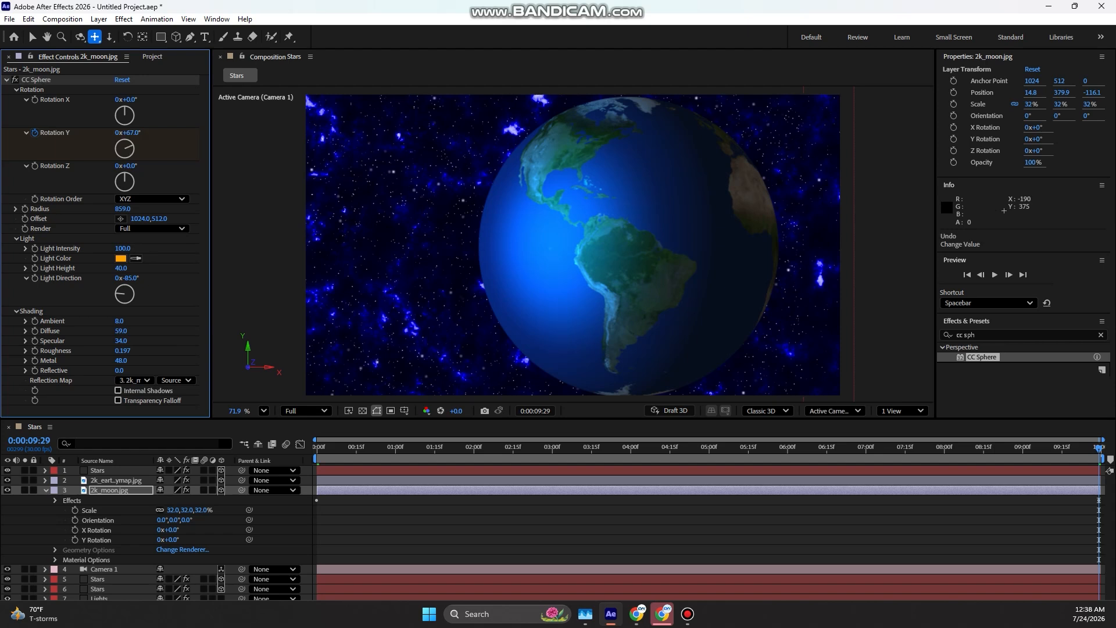
left_click(117, 481)
left_click_drag(132, 132, 255, 133)
Keyframe Camera 1's Point of Interest, Position, Orientation and X, Y and Z Rotation at the first frame.
key("Home")
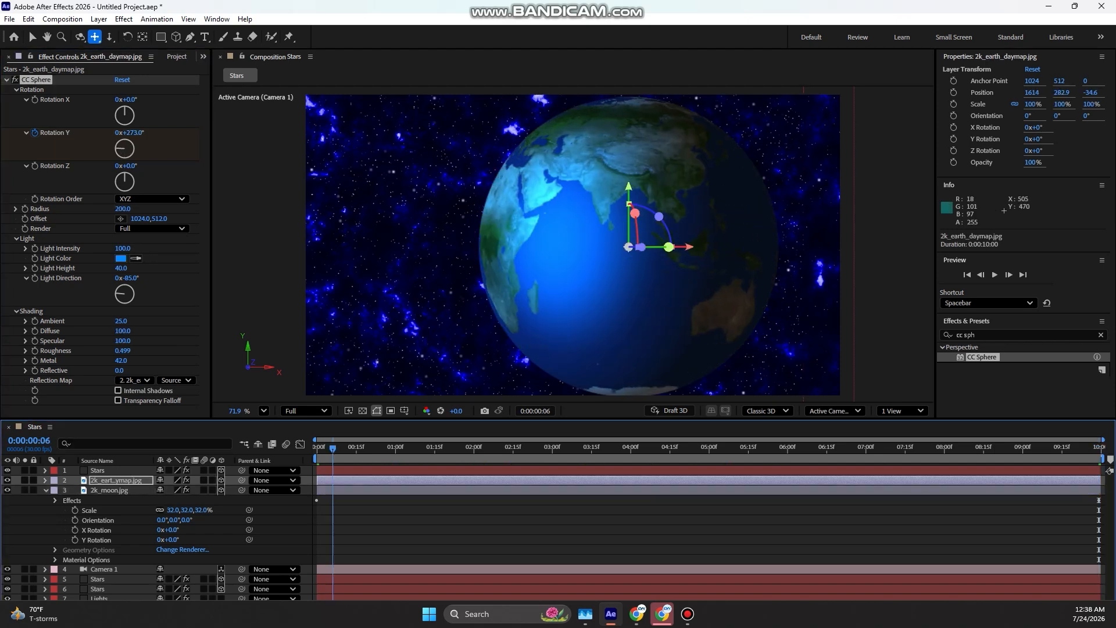
left_click(98, 579)
left_click(104, 569)
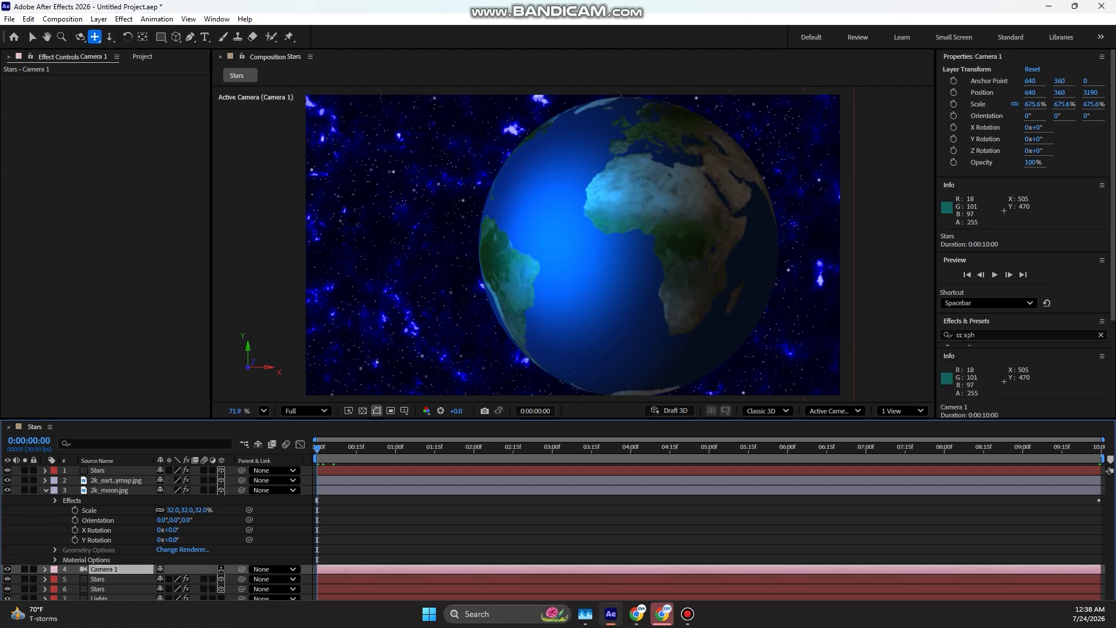
key("p")
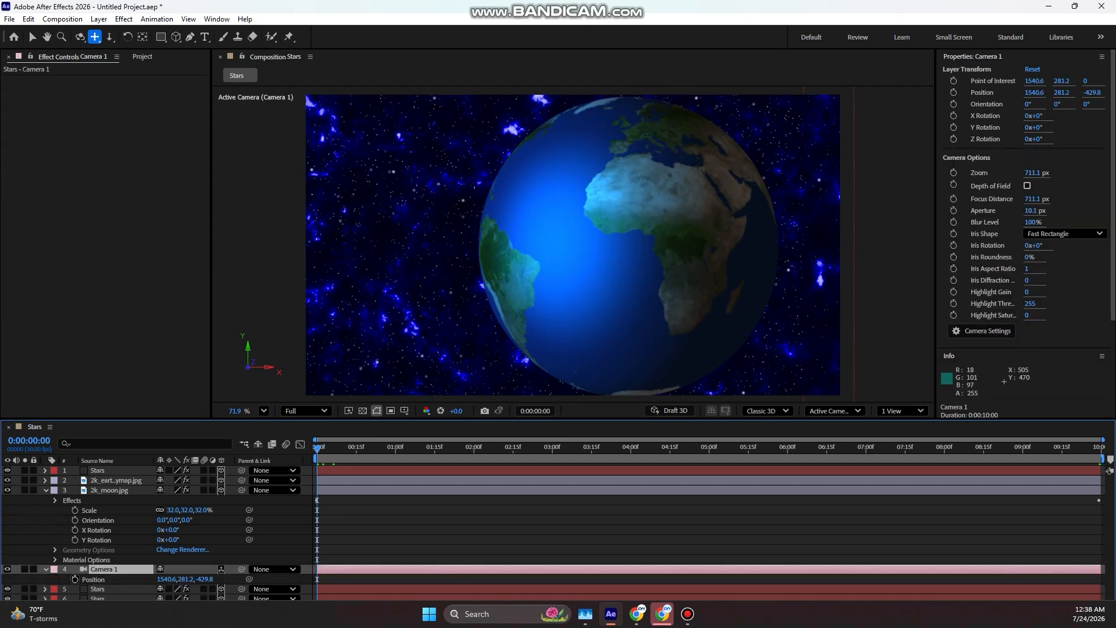
left_click(46, 569)
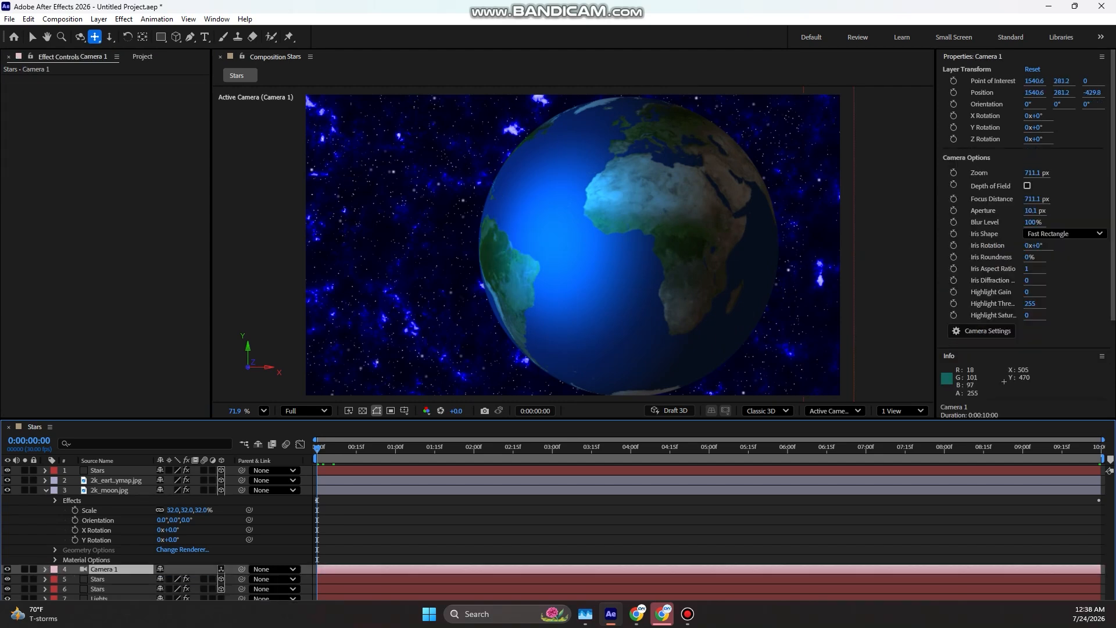
left_click(45, 569)
scroll(552, 532, "down", 3)
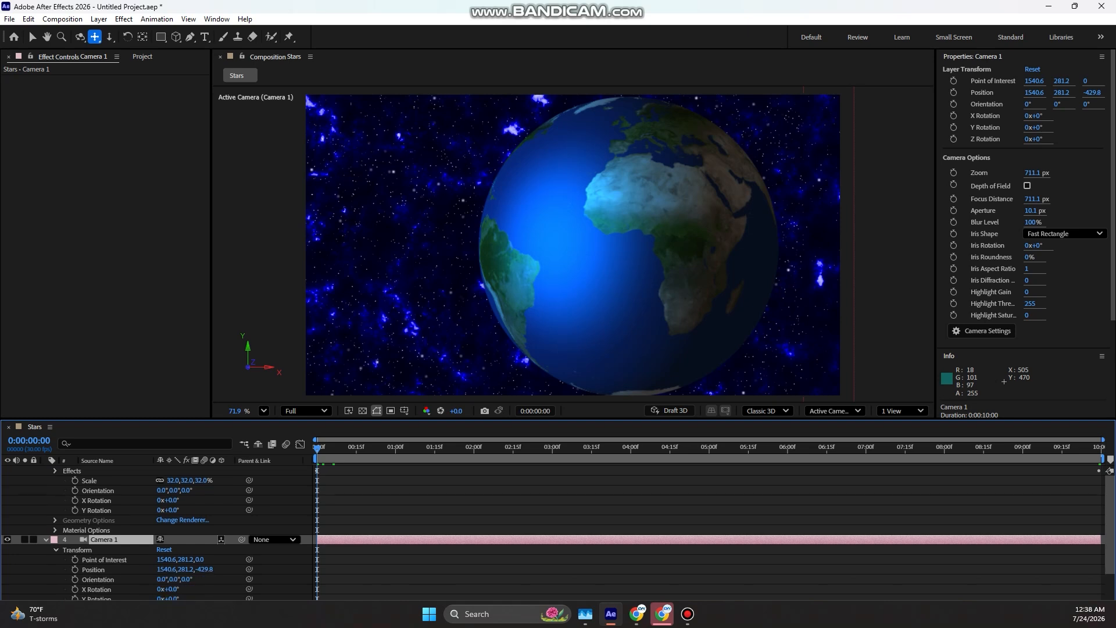
left_click_drag(75, 523, 75, 573)
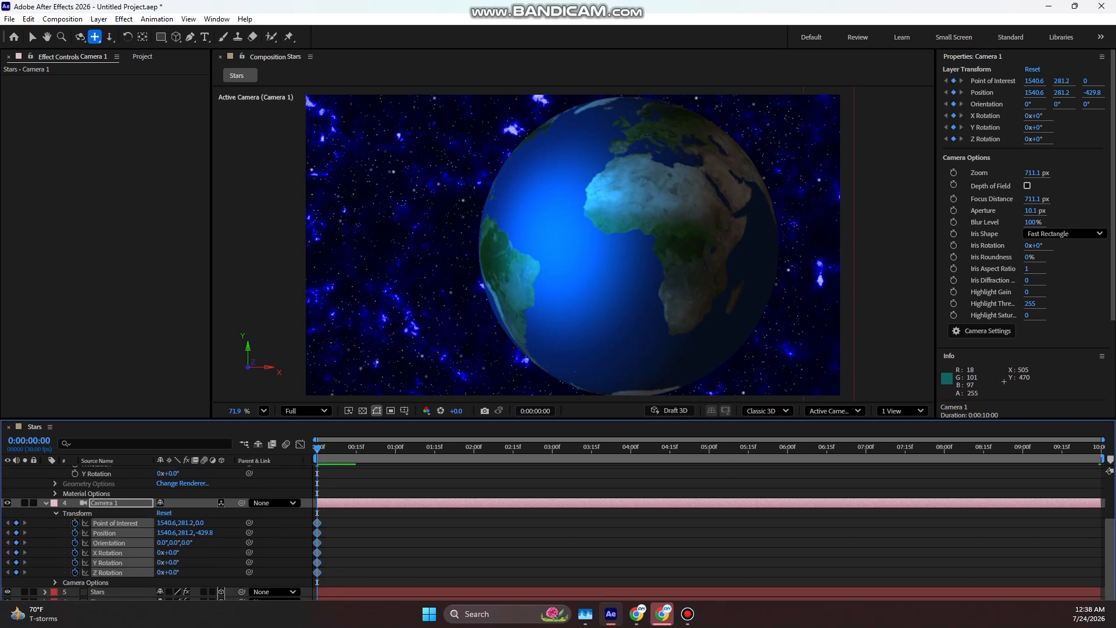
At 0:00:03:15, dolly Camera 1 slightly back from the Earth to about Z -472.
left_click(591, 448)
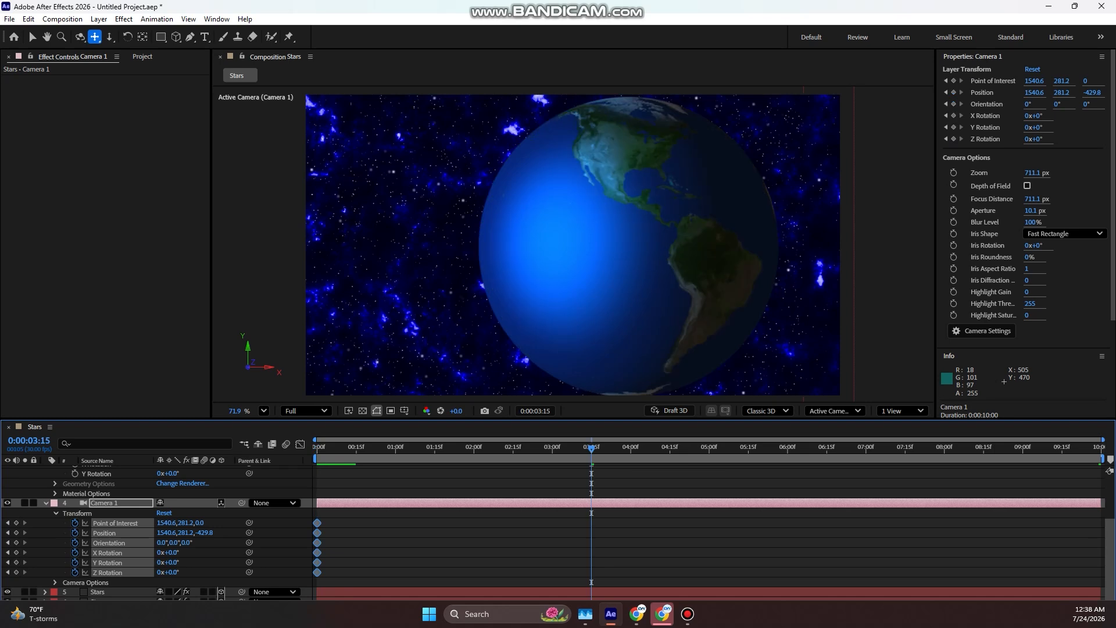
left_click(229, 230)
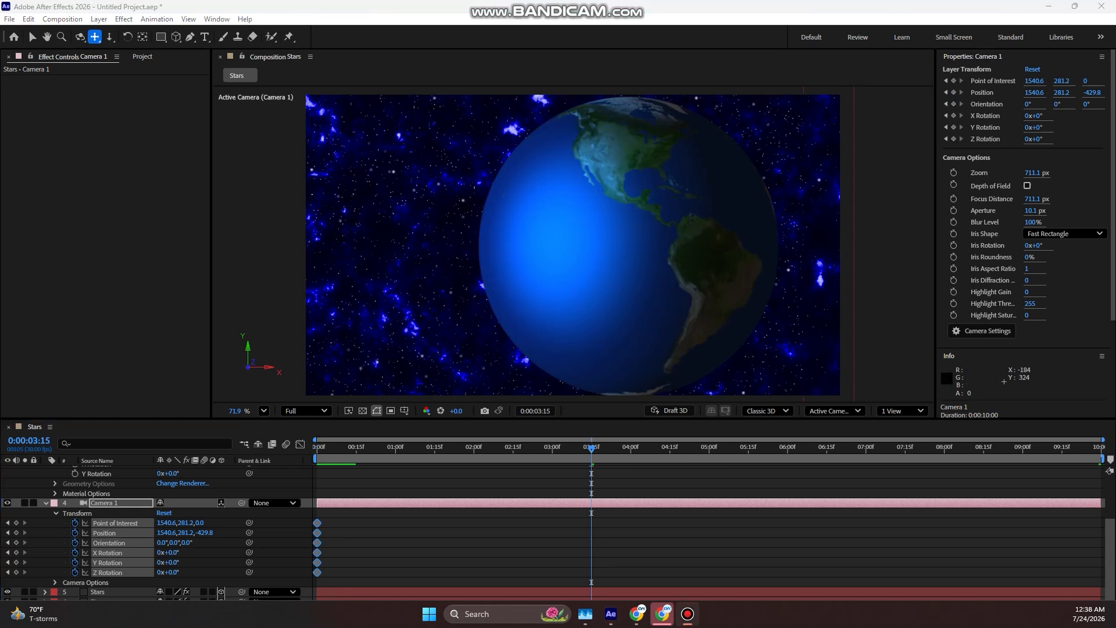
left_click(109, 37)
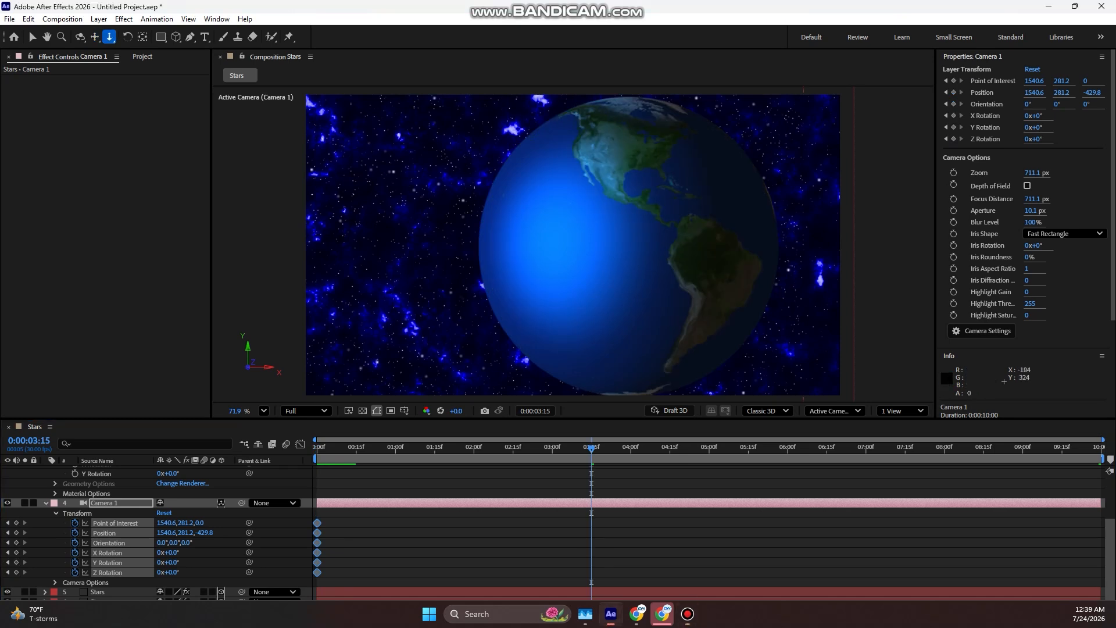
left_click_drag(504, 279, 428, 403)
left_click_drag(573, 246, 568, 228)
At 0:00:04:17, pan and dolly Camera 1 across to the moon, at about -211, 326, -635.
key("space")
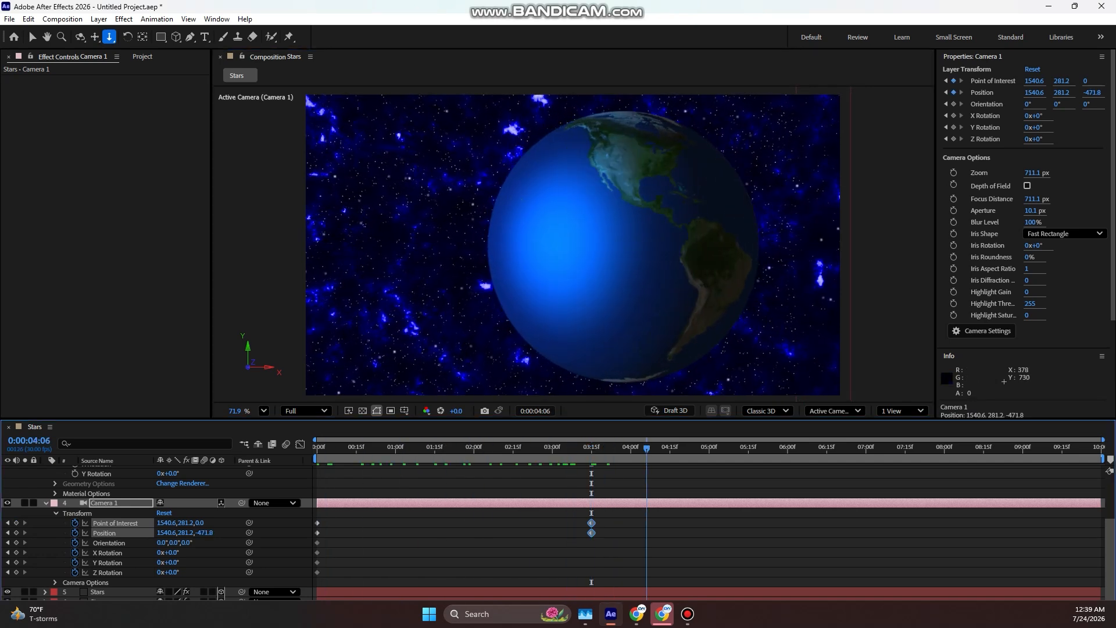
key("Page_Up")
key("Page_Up")
key("Page_Up")
key("Page_Up")
key("Page_Up")
key("Page_Up")
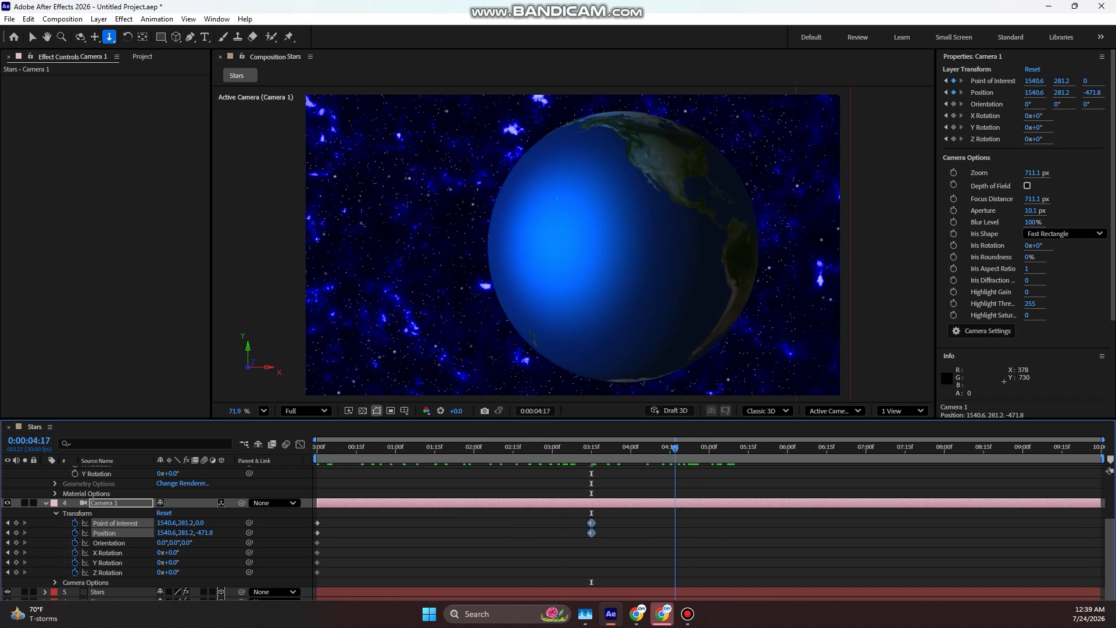
left_click_drag(598, 169, 573, 245)
left_click(95, 37)
left_click_drag(501, 198, 780, 180)
left_click(109, 36)
scroll(433, 268, "up", 5)
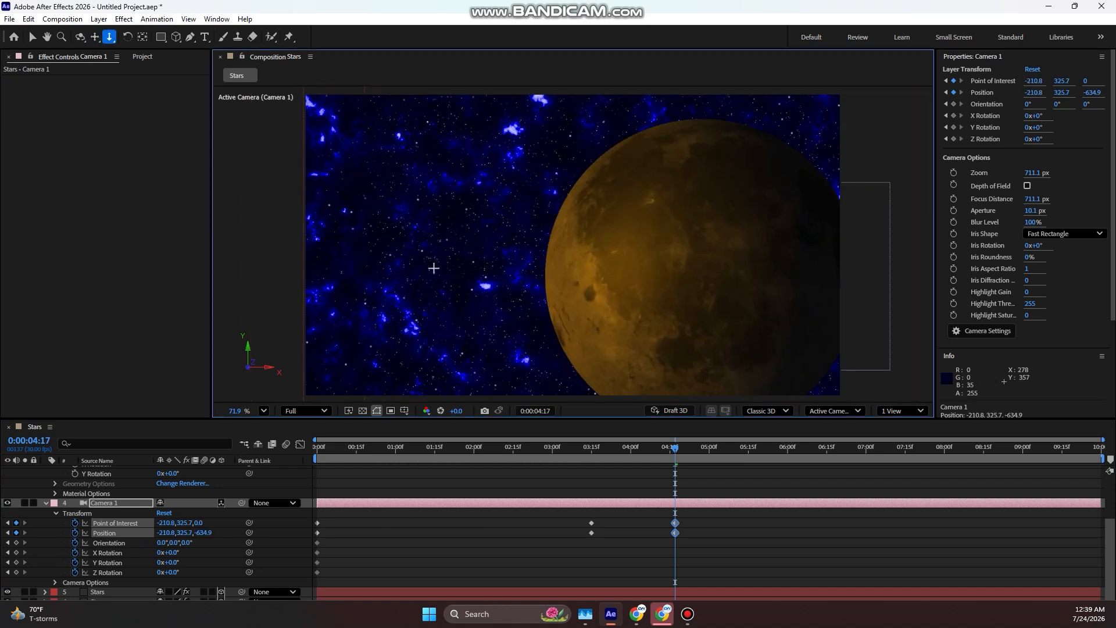
Reframe the moon left of centre at 0:00:04:17 by panning and dollying Camera 1 to about 167, 377, -809.
left_click(95, 36)
left_click_drag(623, 272, 413, 234)
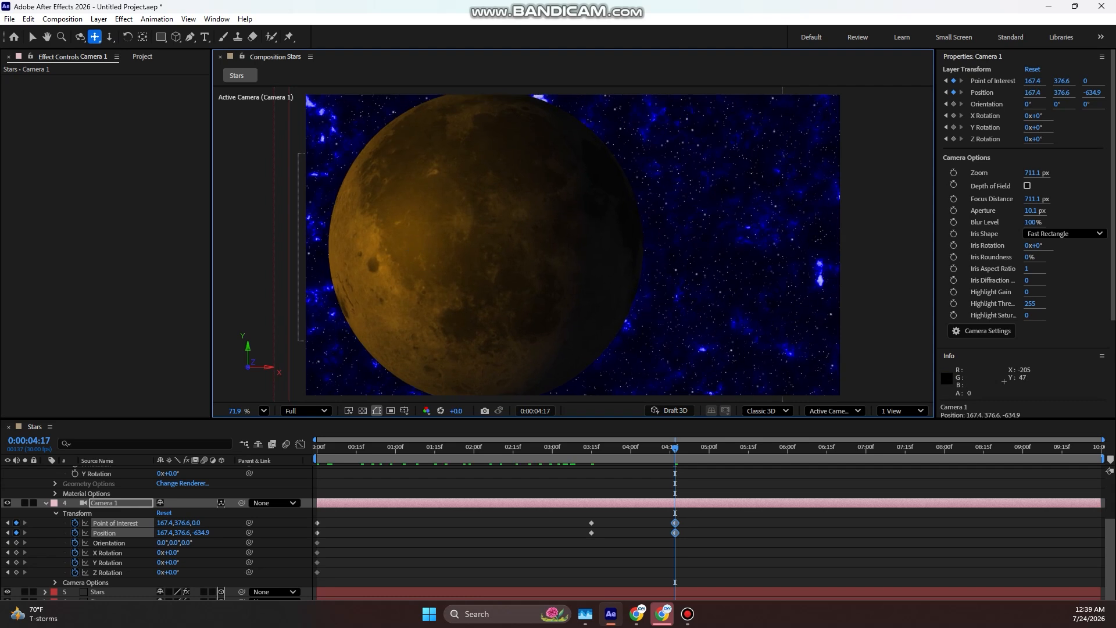
key("c")
scroll(573, 245, "down", 3)
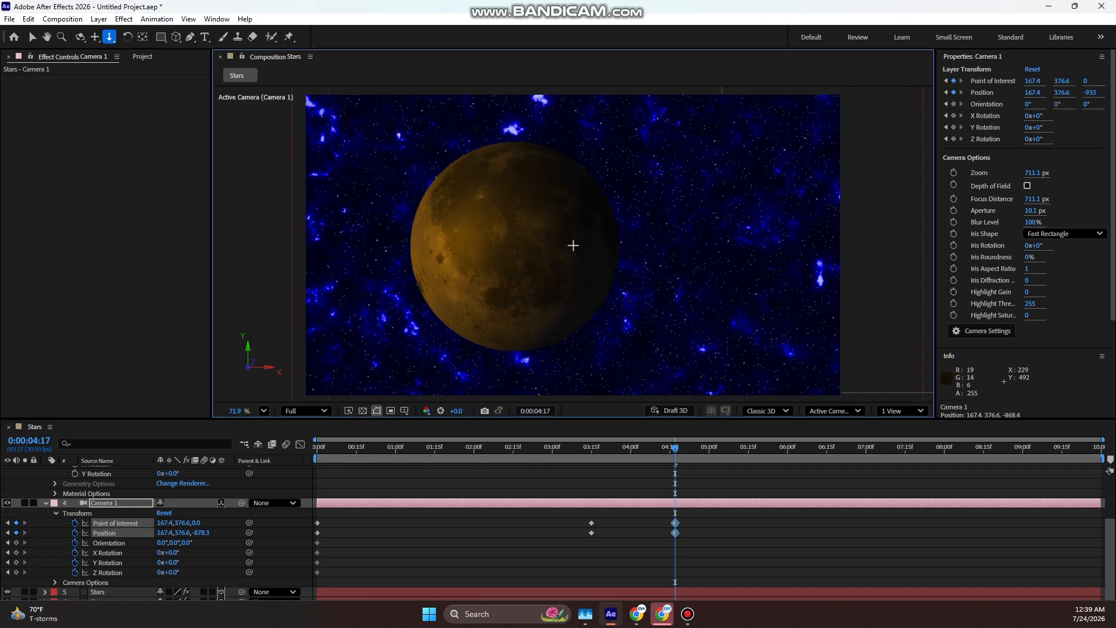
At 0:00:06:11, dolly Camera 1 far back and pan it to about X 572, Y 380 to frame both planets.
key("space")
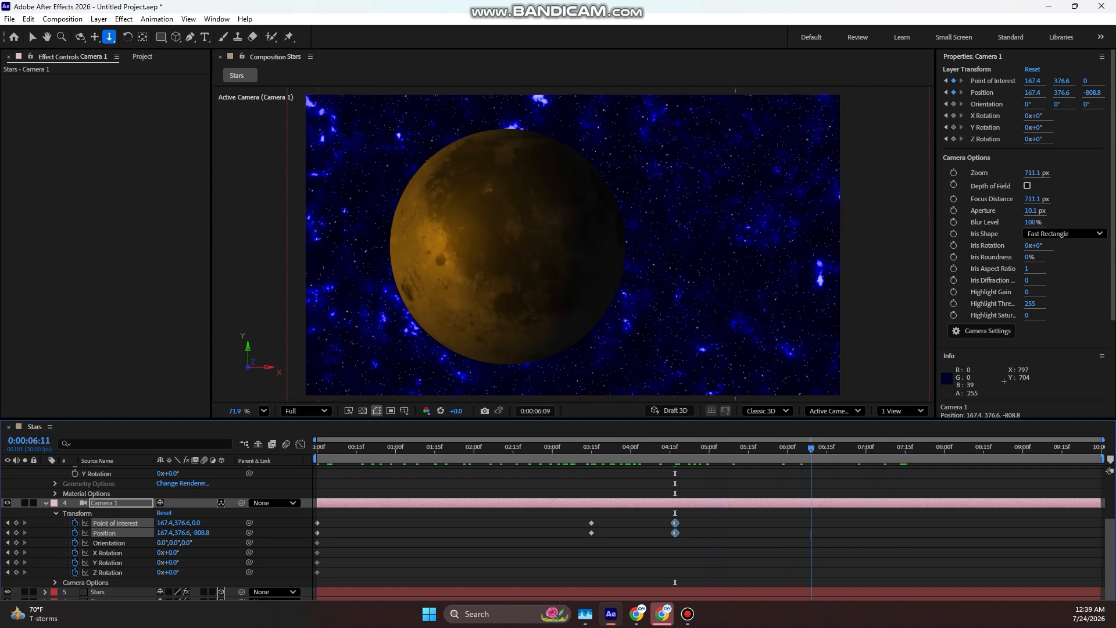
scroll(573, 246, "down", 4)
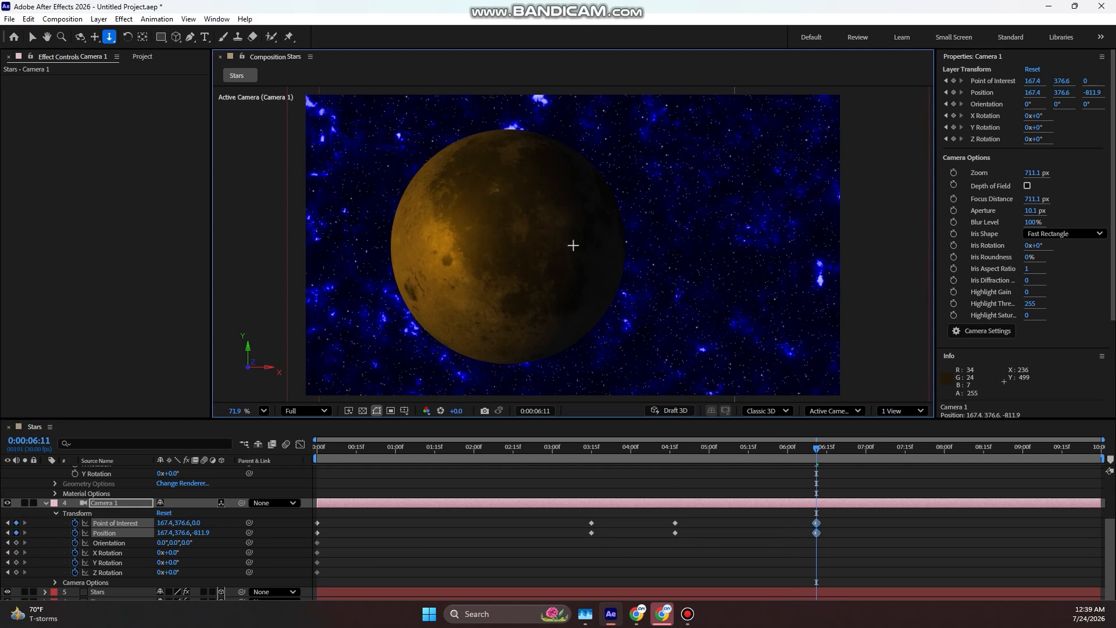
scroll(573, 245, "down", 2)
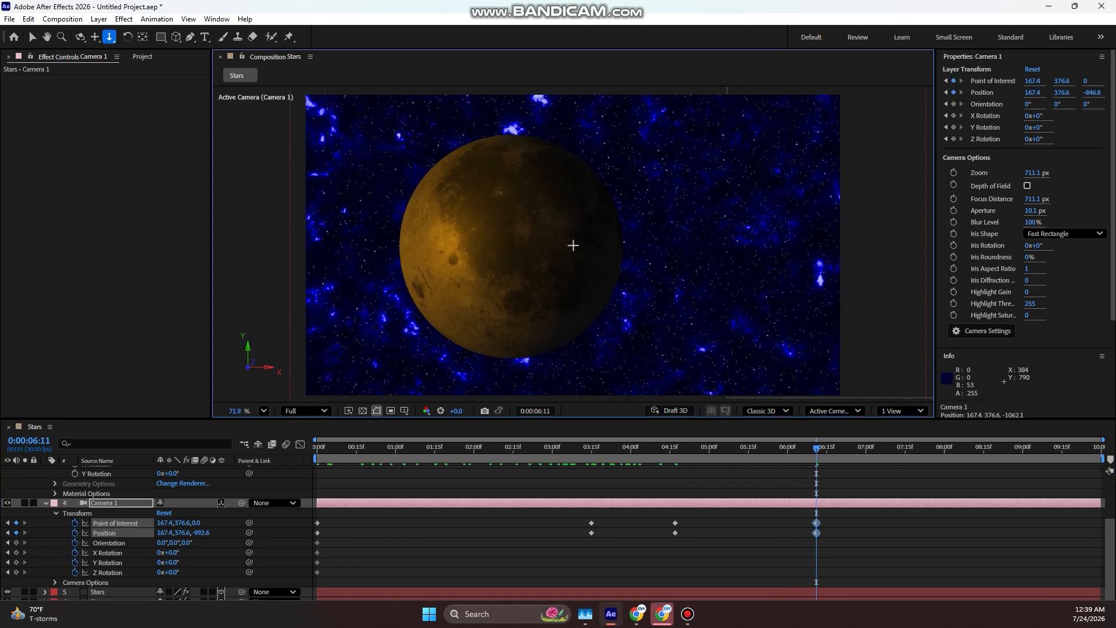
scroll(573, 246, "down", 15)
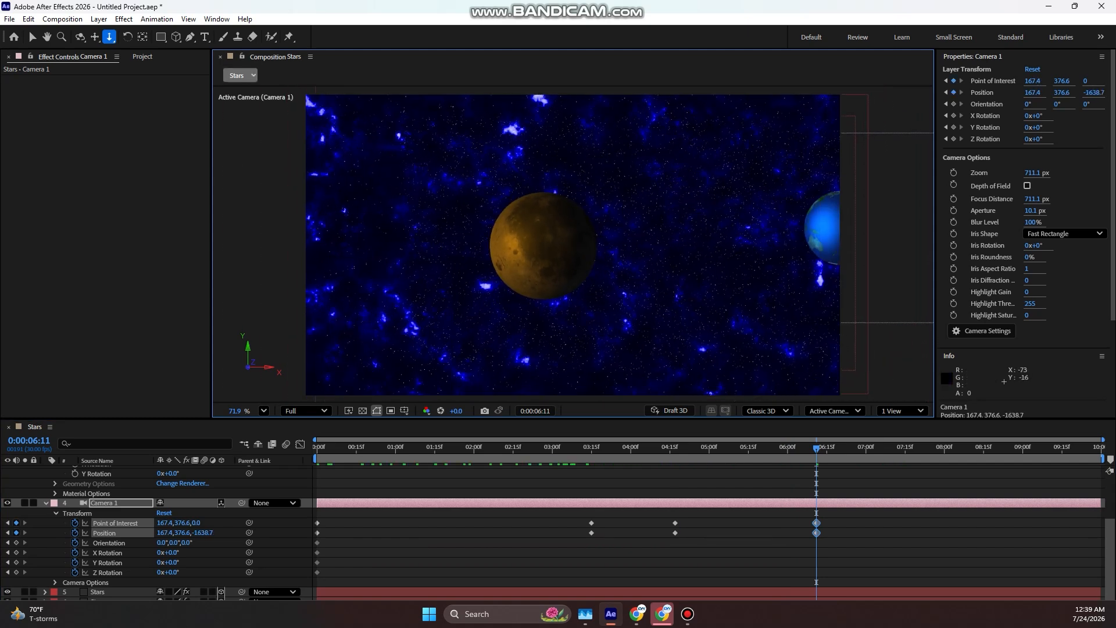
left_click(95, 37)
left_click_drag(665, 217, 577, 216)
left_click(109, 38)
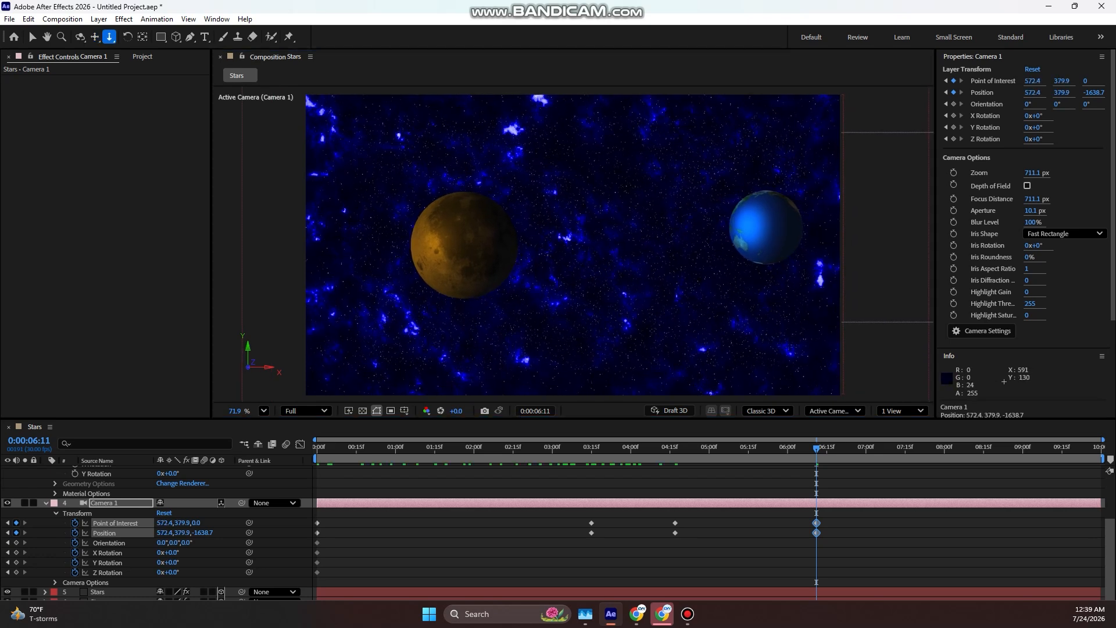
scroll(572, 245, "down", 5)
Move Camera 1's last Point of Interest and Position keyframes to 0:00:09:09, return to the first frame and collapse the camera and moon layers.
left_click_drag(831, 516, 1046, 528)
left_click_drag(587, 448, 317, 447)
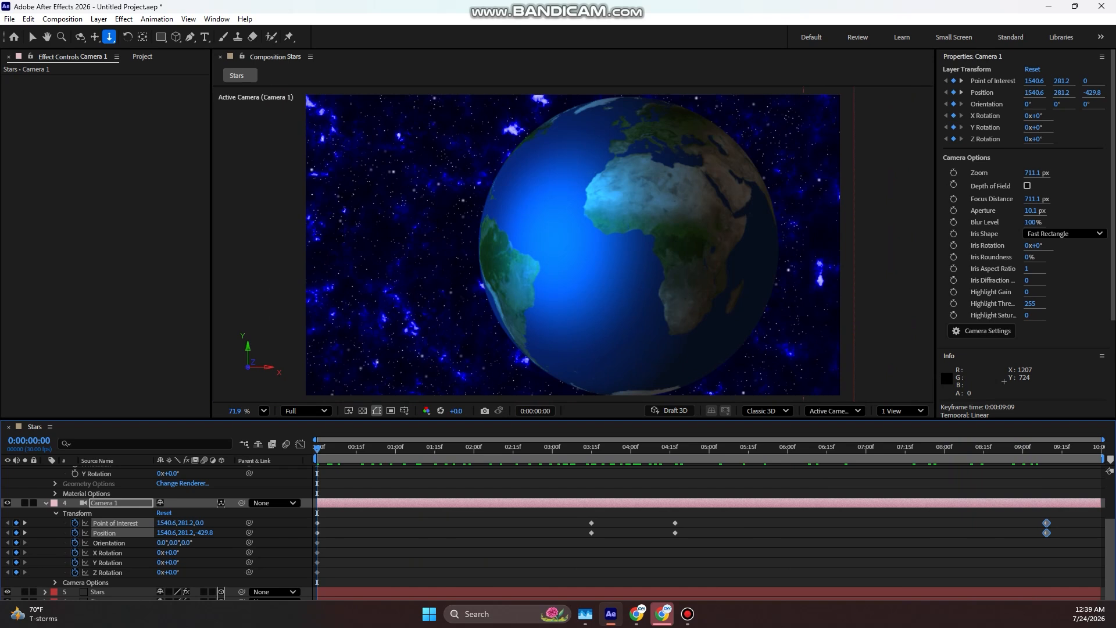
left_click(46, 503)
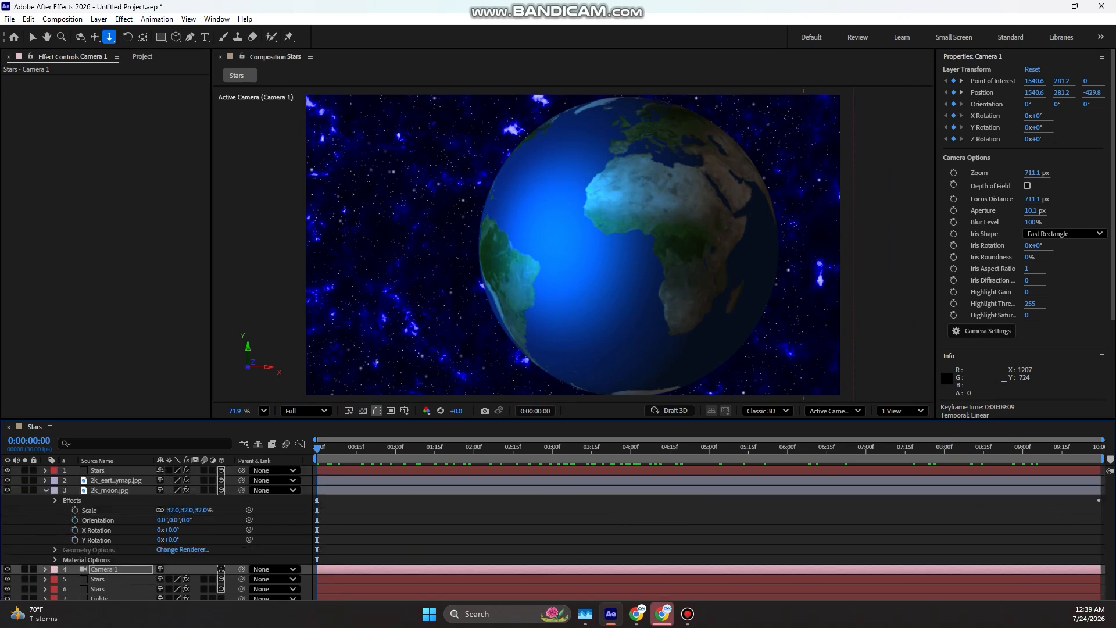
left_click(46, 490)
Animate the Lights layer's Fractal Noise Evolution from 0° at the first frame to 257° at the last, and set Colorize Hue to 1x+251°.
left_click(100, 529)
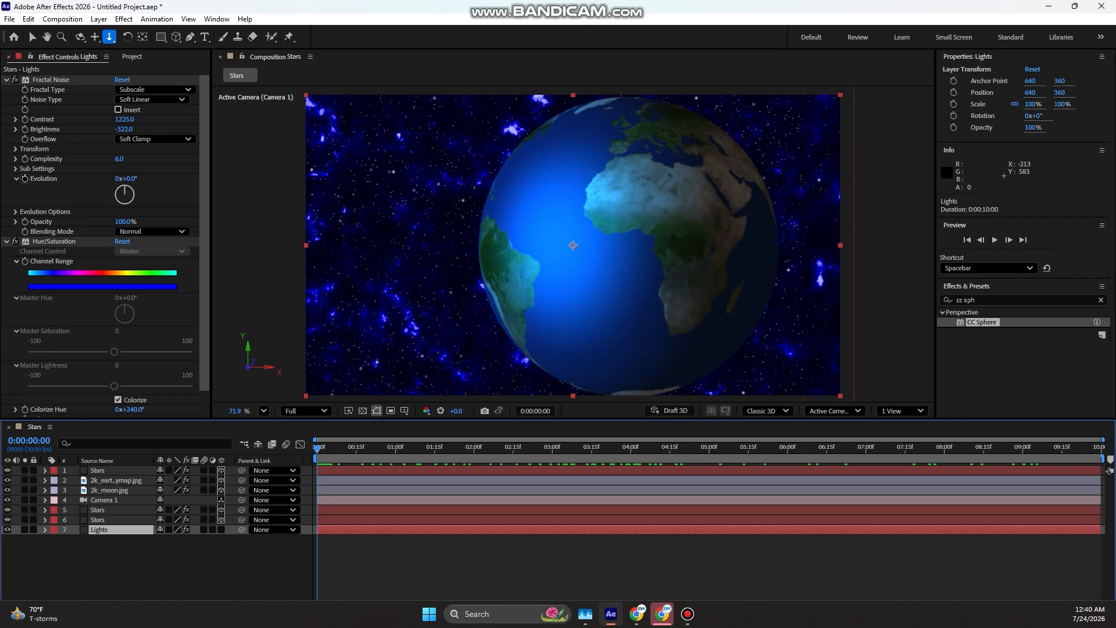
left_click(25, 178)
left_click(1098, 448)
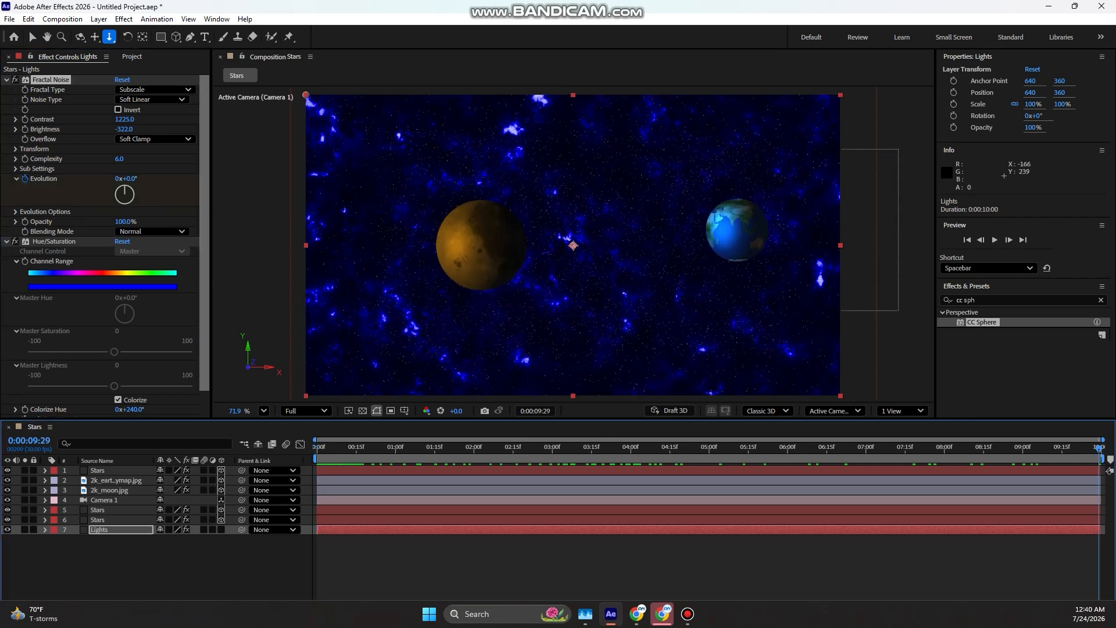
left_click_drag(129, 178, 264, 179)
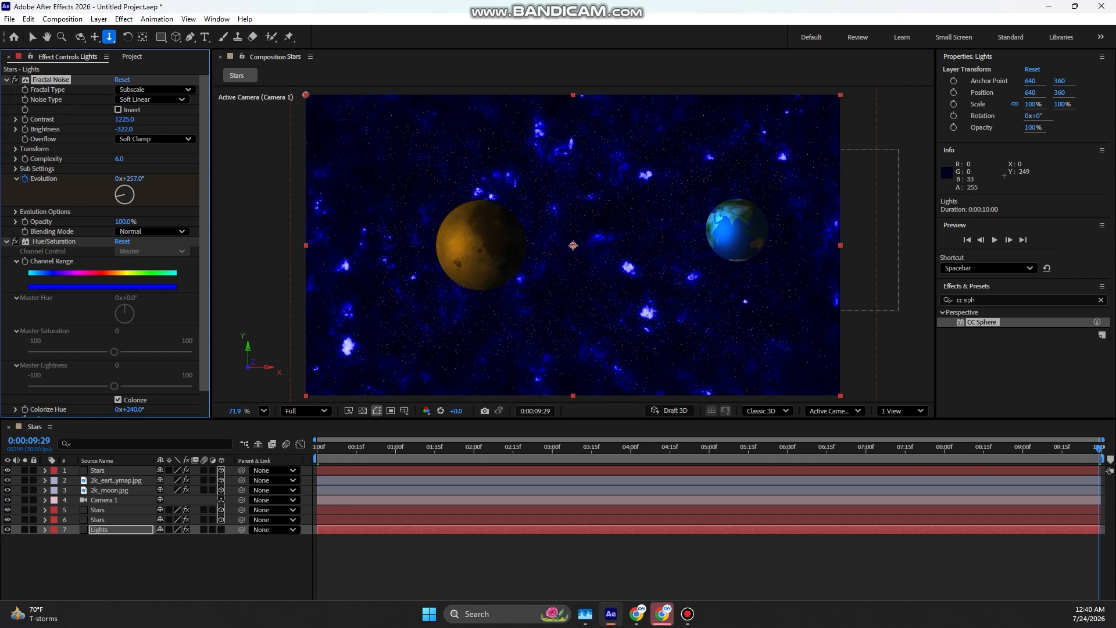
left_click_drag(129, 409, 346, 409)
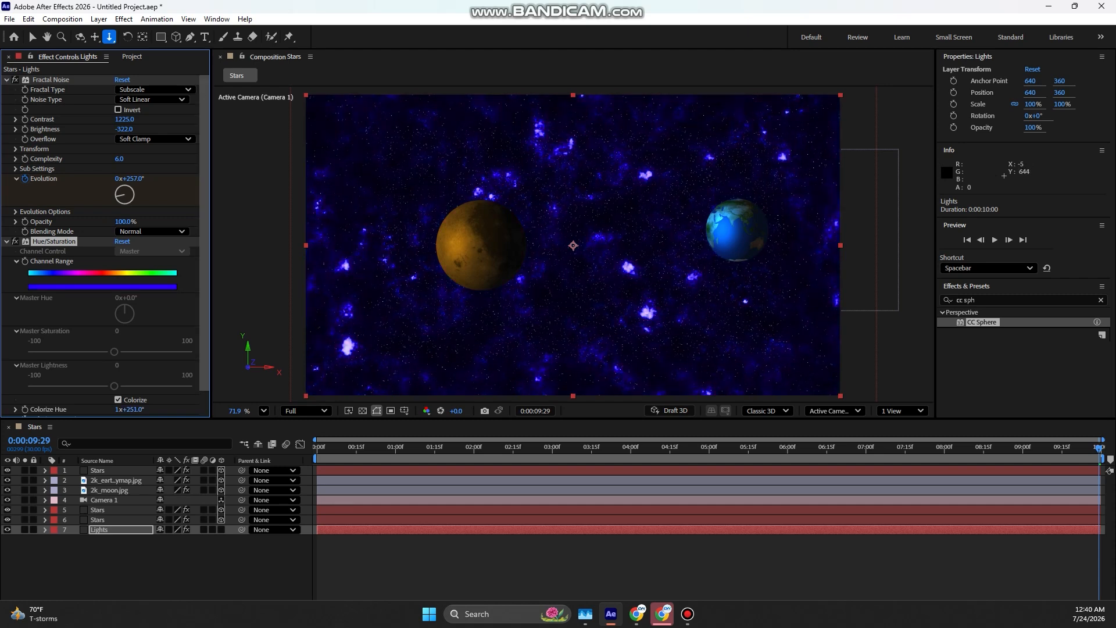
Enlarge the two background Stars layers, scaling layer 5 to 849.6% and layer 6 to 388%.
left_click(97, 509)
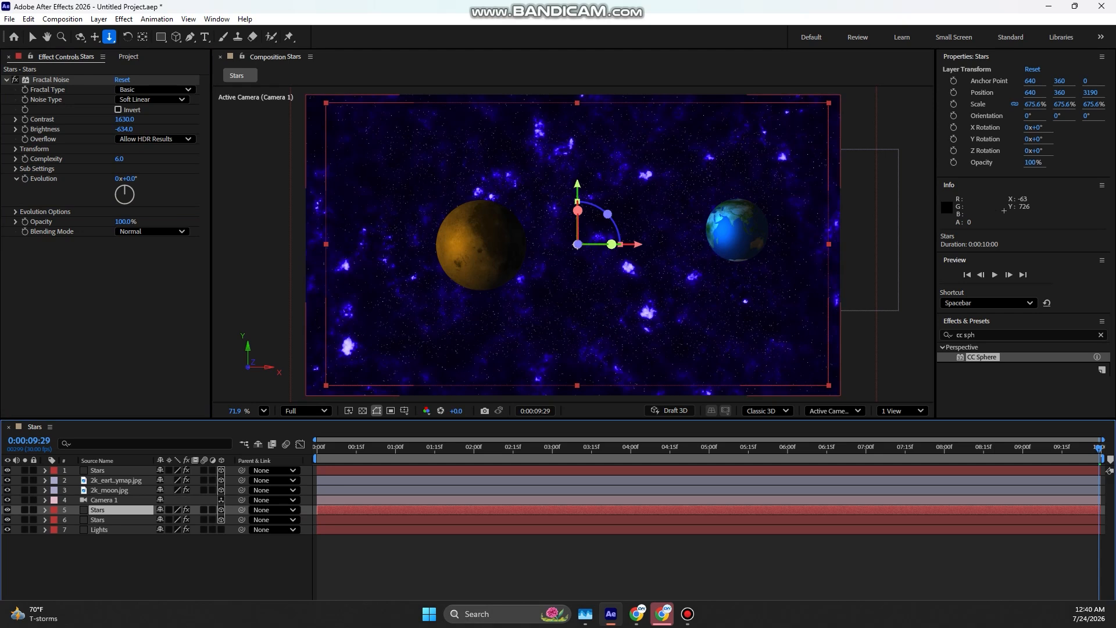
key("s")
left_click_drag(175, 520, 275, 520)
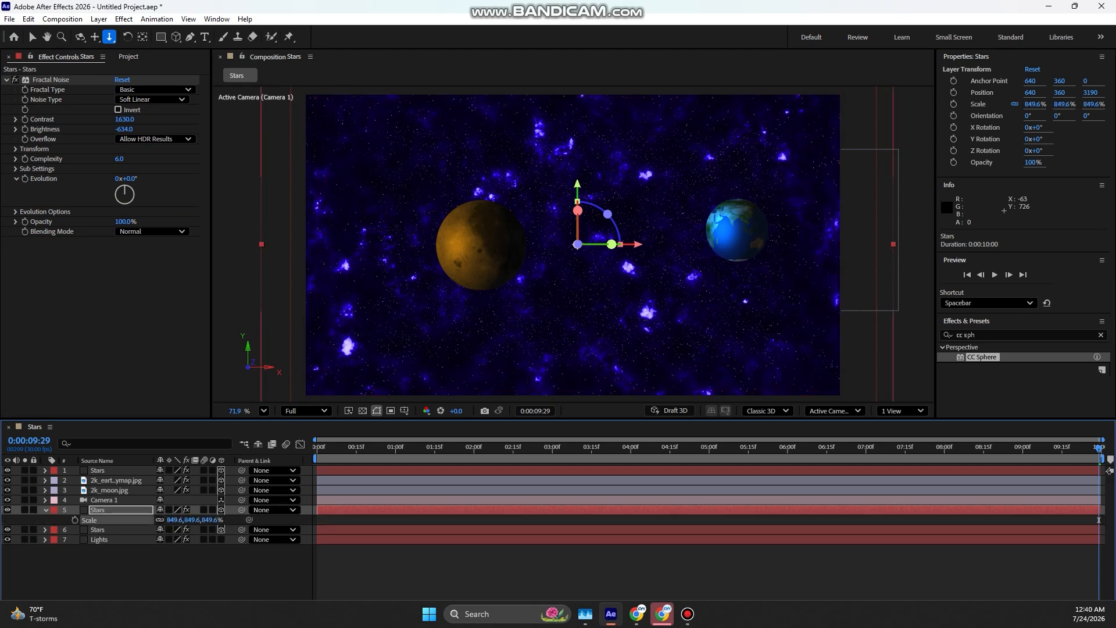
left_click(98, 529)
key("s")
left_click_drag(207, 540, 252, 540)
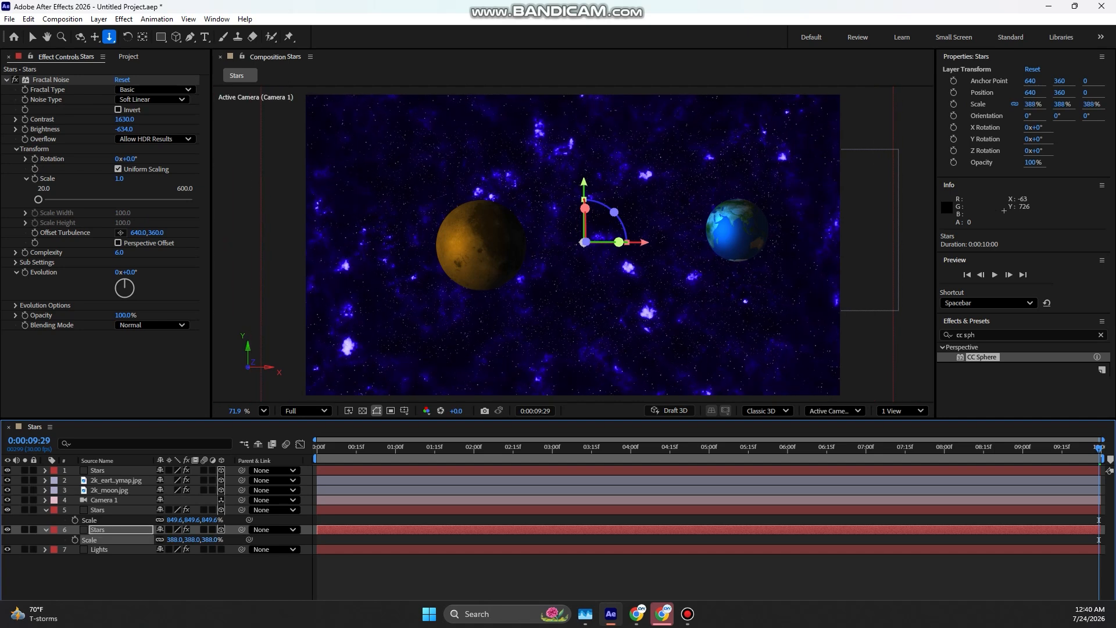
left_click(244, 576)
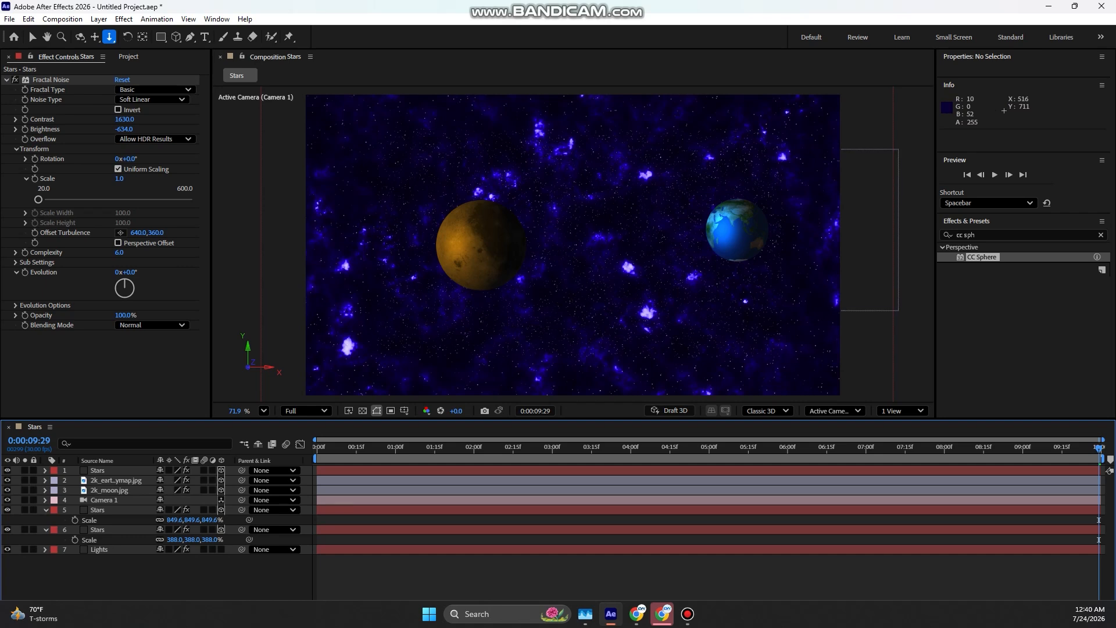
Enable motion blur for the composition and its star and planet layers, and preview the animation from the first frame.
left_click_drag(529, 448, 317, 448)
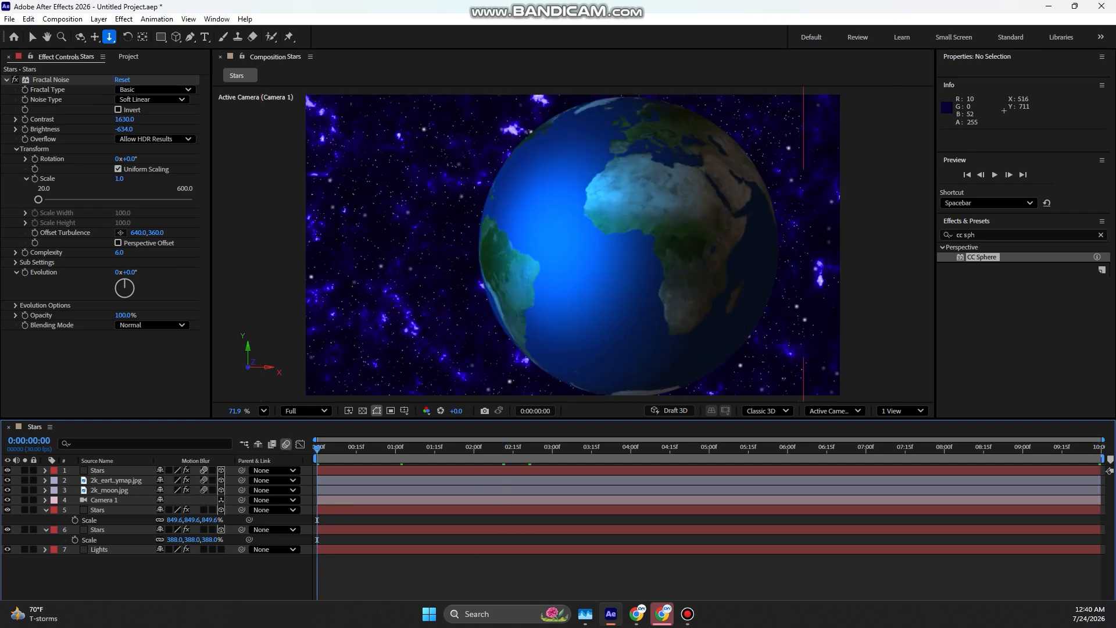
key("space")
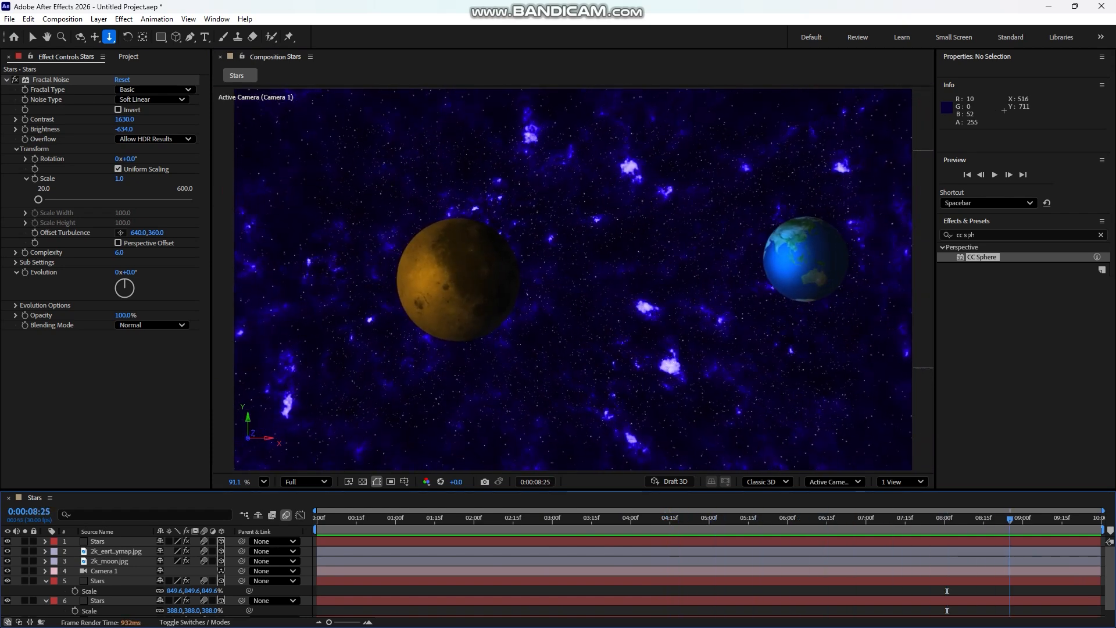
Scrub back and forth through the animation to examine the Earth close-up, the blurred camera transition and the moon view.
left_click_drag(895, 518, 742, 519)
key("Page_Up")
key("Page_Up")
key("Page_Up")
key("Page_Up")
key("Page_Up")
key("Page_Up")
key("Page_Up")
key("Page_Up")
key("Page_Up")
key("Page_Up")
key("Page_Up")
key("Page_Up")
key("Page_Up")
key("Page_Up")
key("Page_Up")
key("Page_Up")
key("Page_Up")
key("Page_Up")
key("Page_Up")
key("Page_Up")
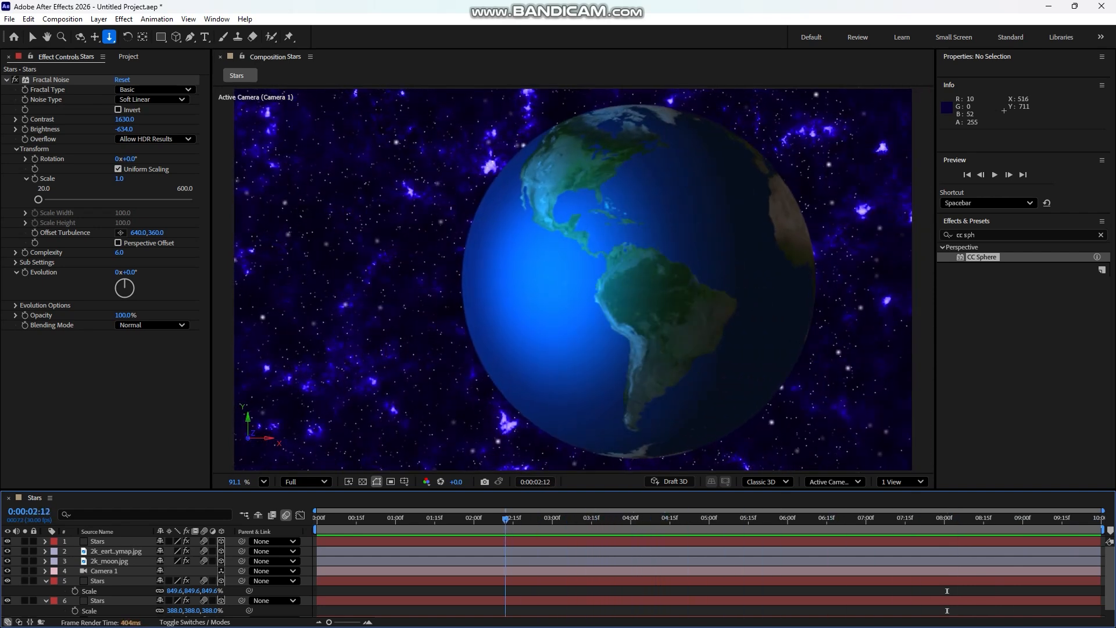
left_click_drag(438, 519, 834, 518)
key("shift+Page_Up")
key("shift+Page_Up")
key("shift+Page_Up")
key("shift+Page_Up")
key("shift+Page_Up")
key("shift+Page_Up")
key("shift+Page_Up")
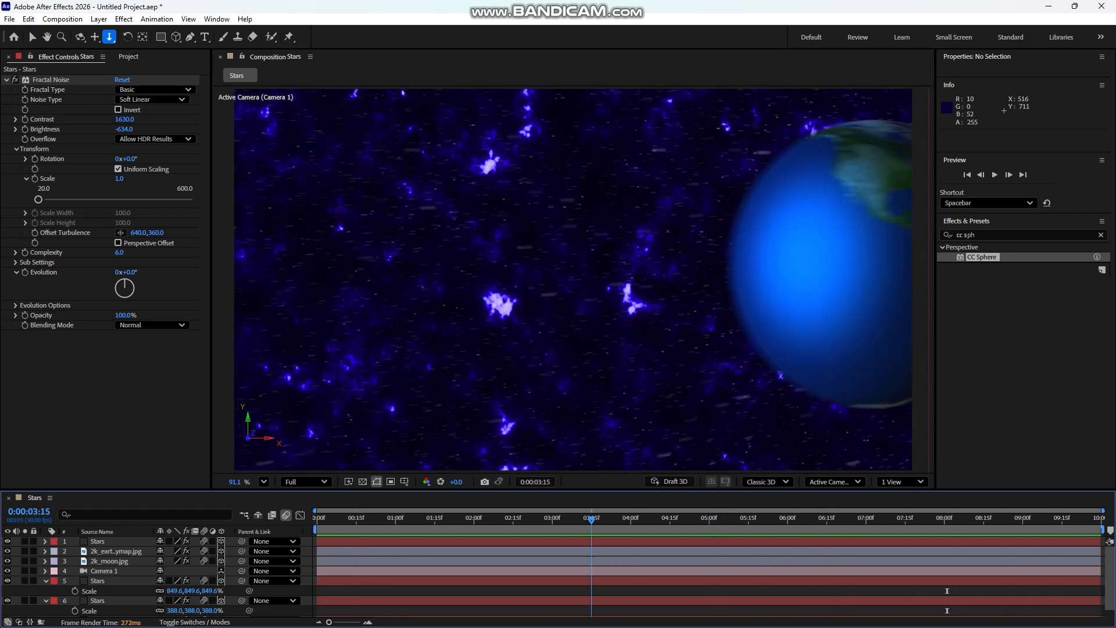
key("shift+Page_Down")
key("shift+Page_Down")
key("shift+Page_Down")
left_click_drag(665, 519, 762, 519)
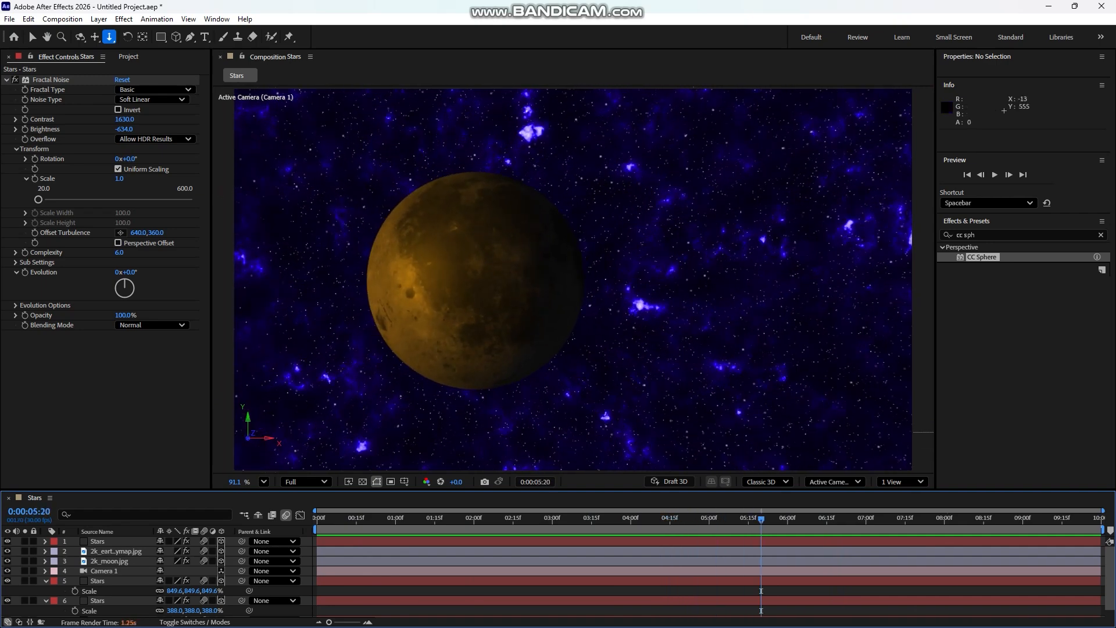